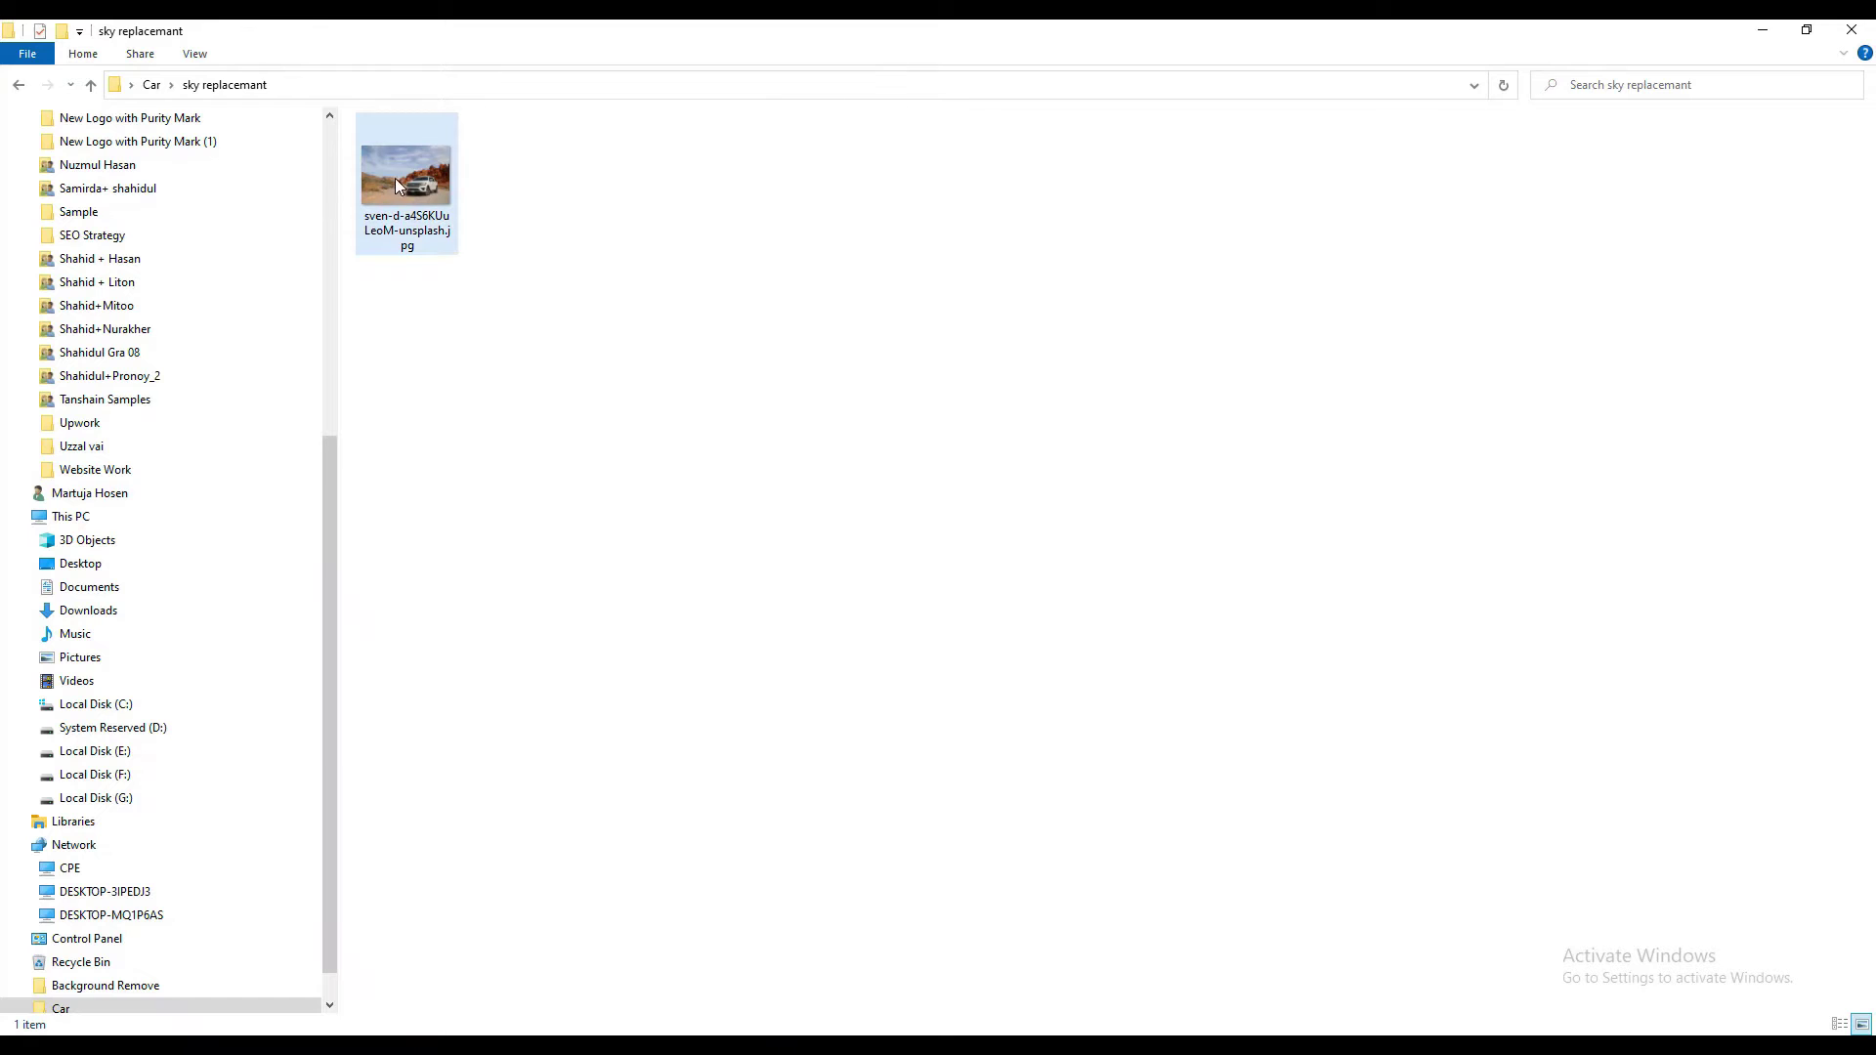
Close the Automatic preset syncing popup and select the Pen Tool in Path mode
mouse_move(405, 186)
left_mouse_down()
mouse_move(480, 983)
mouse_move(964, 653)
left_mouse_up()
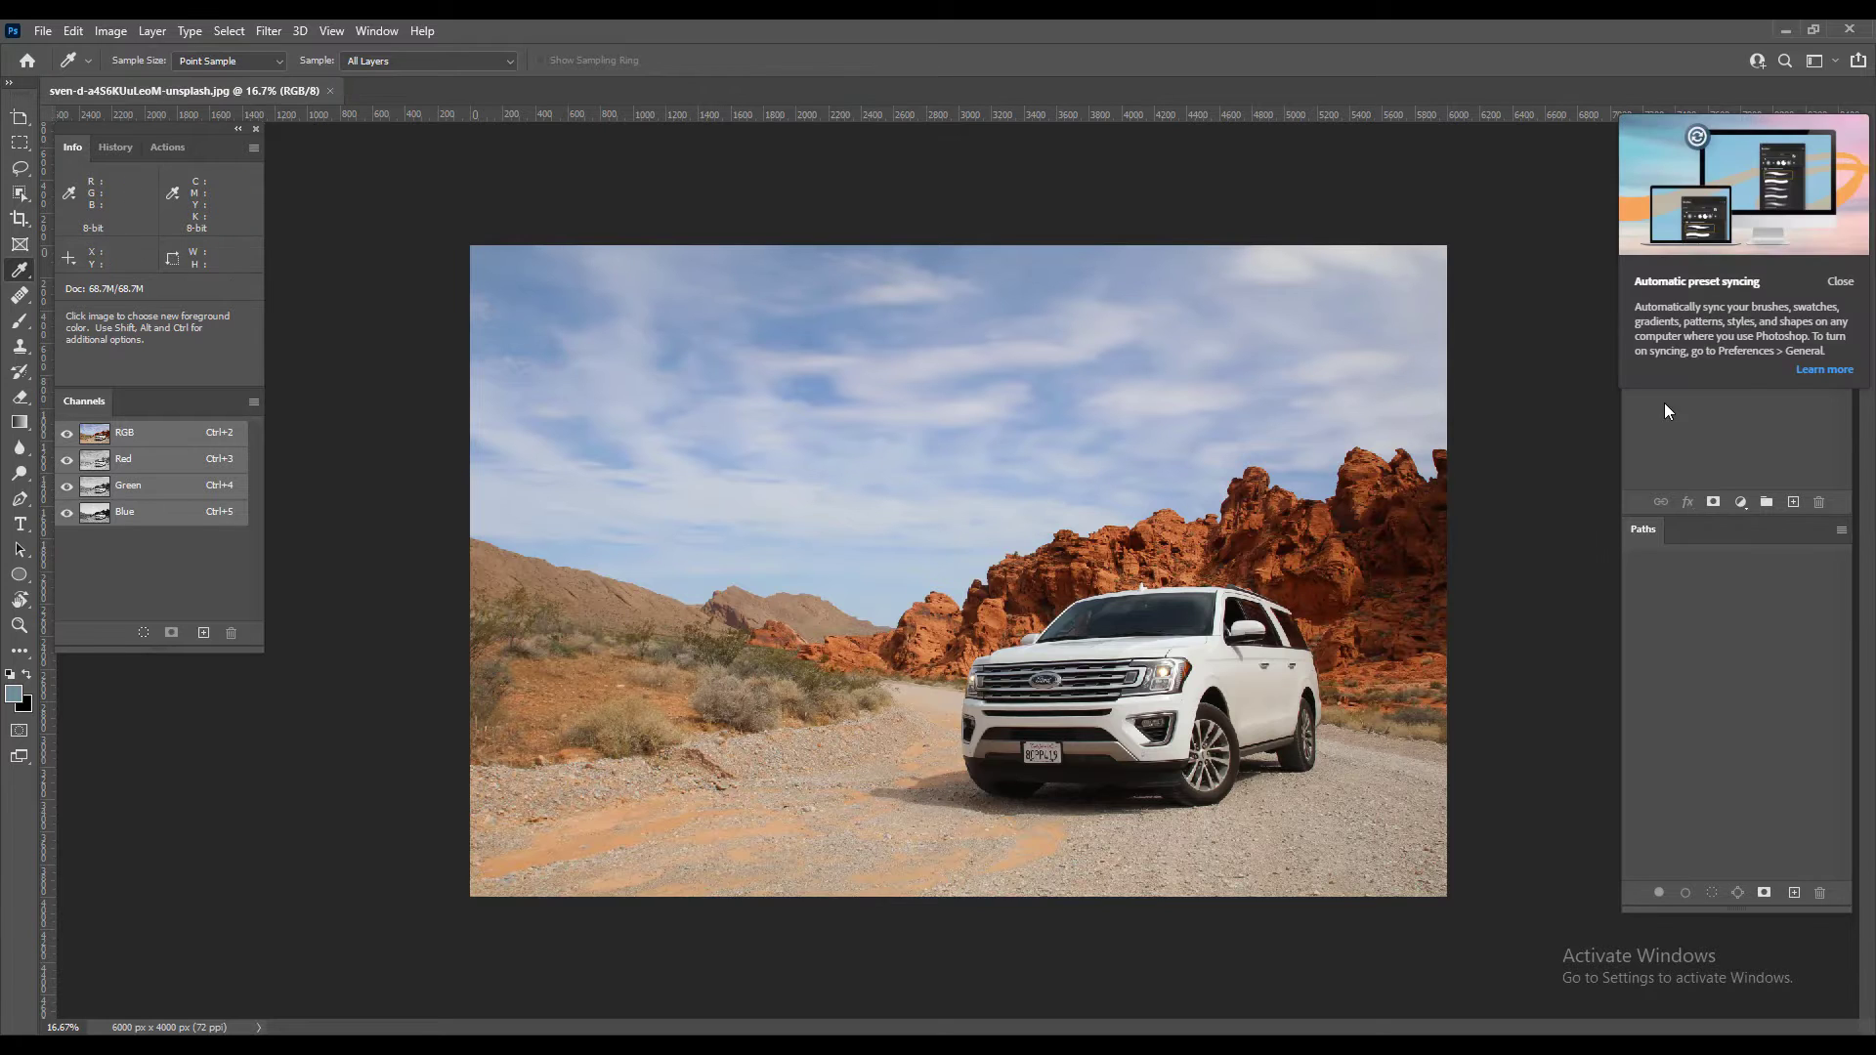
left_click(1840, 284)
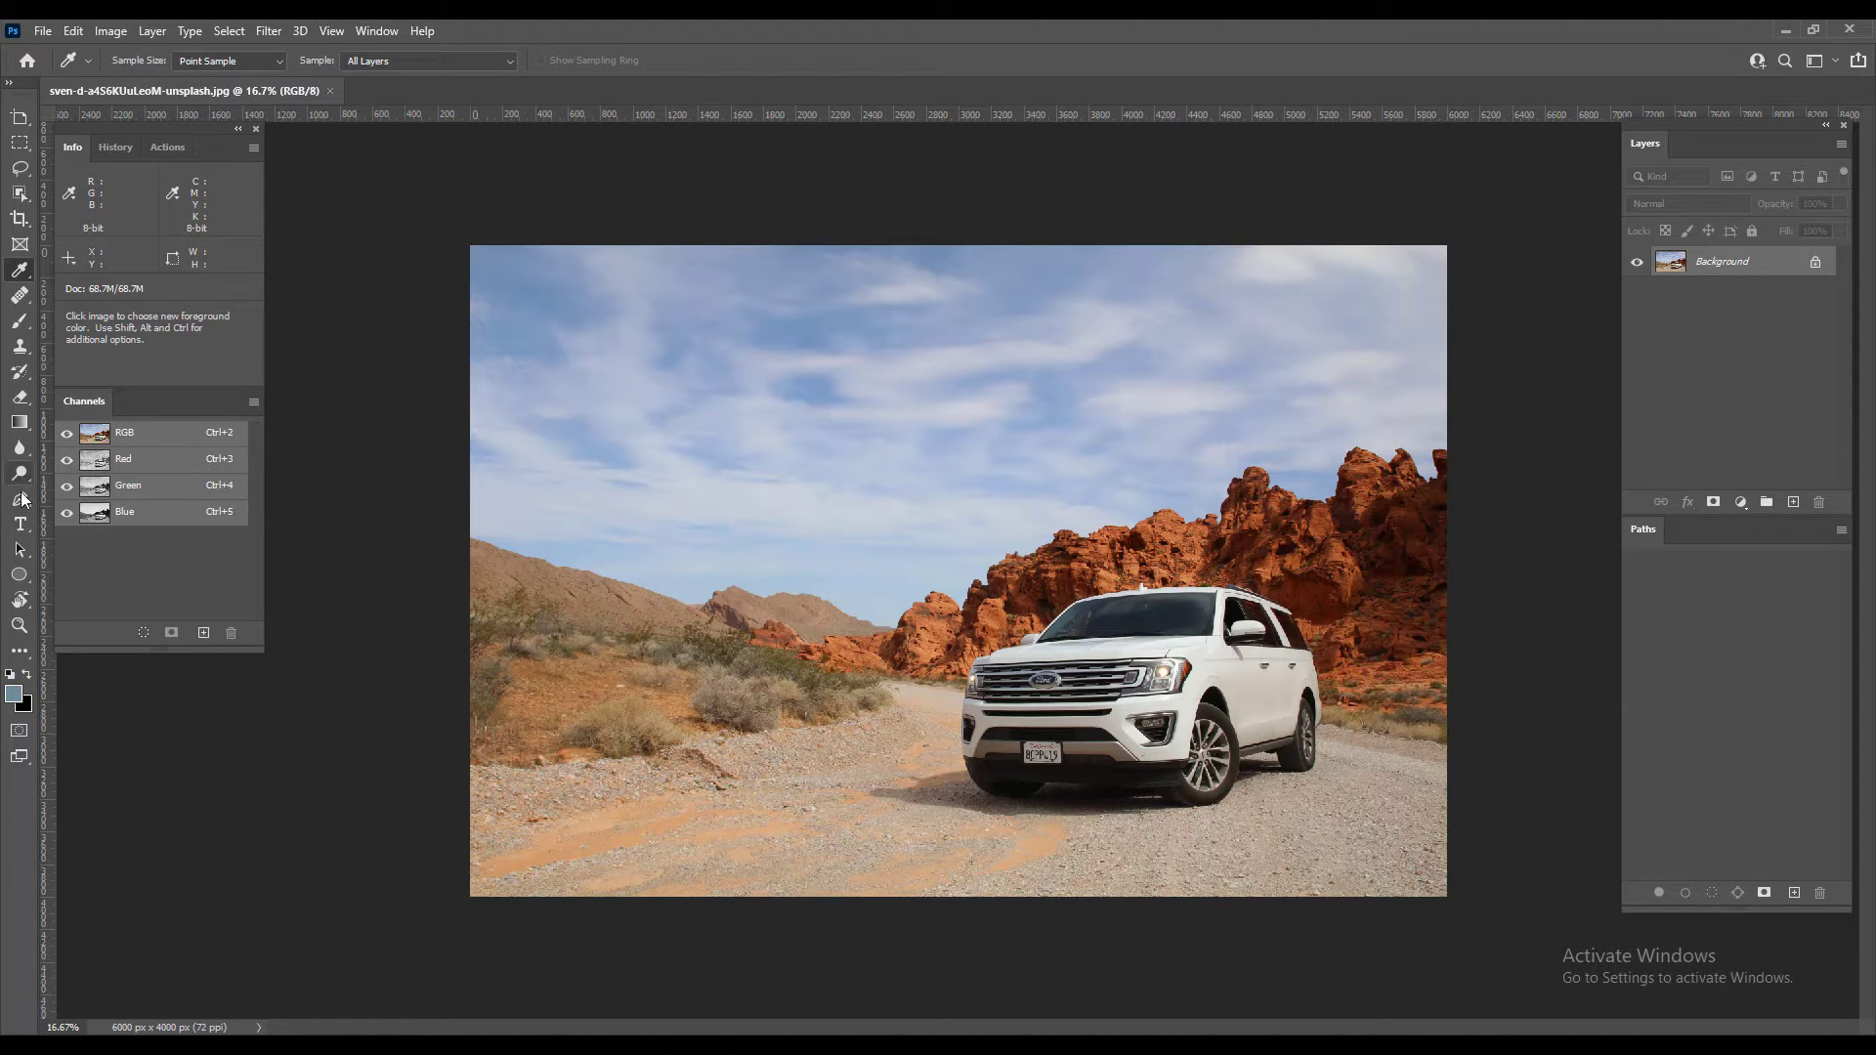
left_click(21, 500)
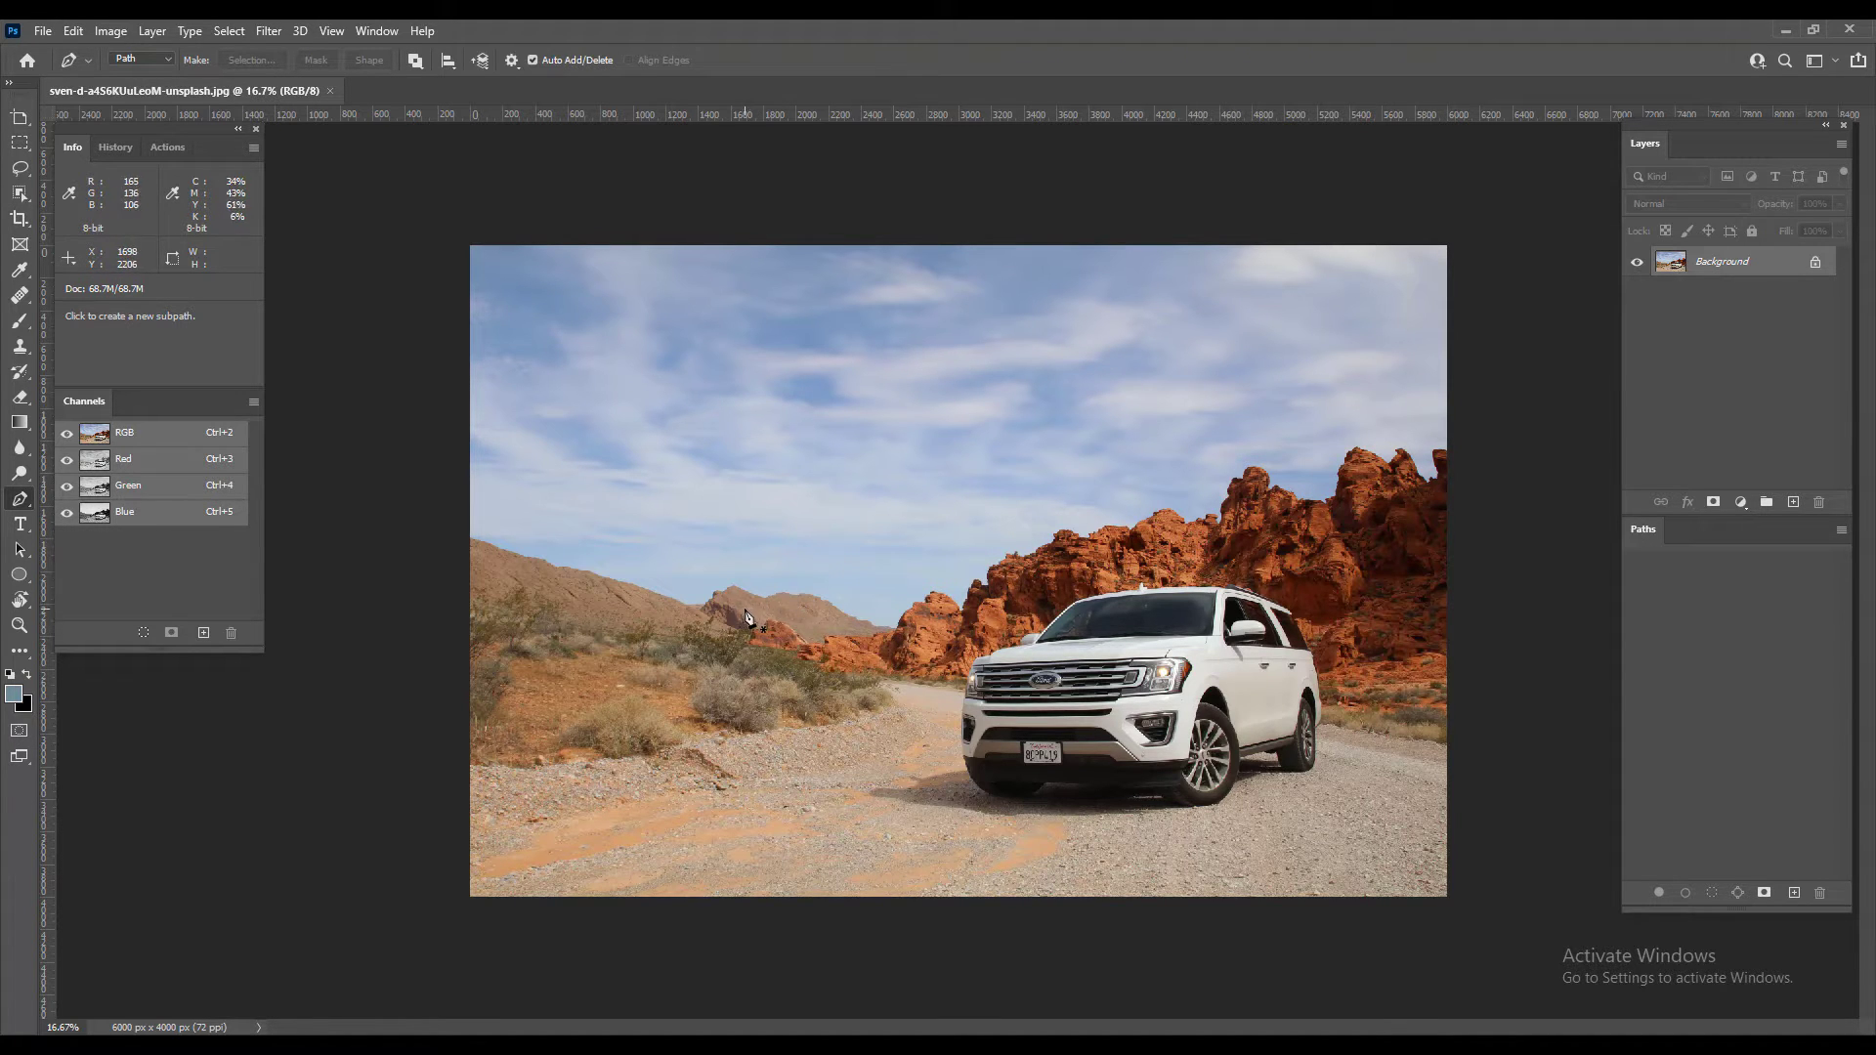
Start the work path at the image's left edge and trace the left hillside ridge
left_click(437, 532)
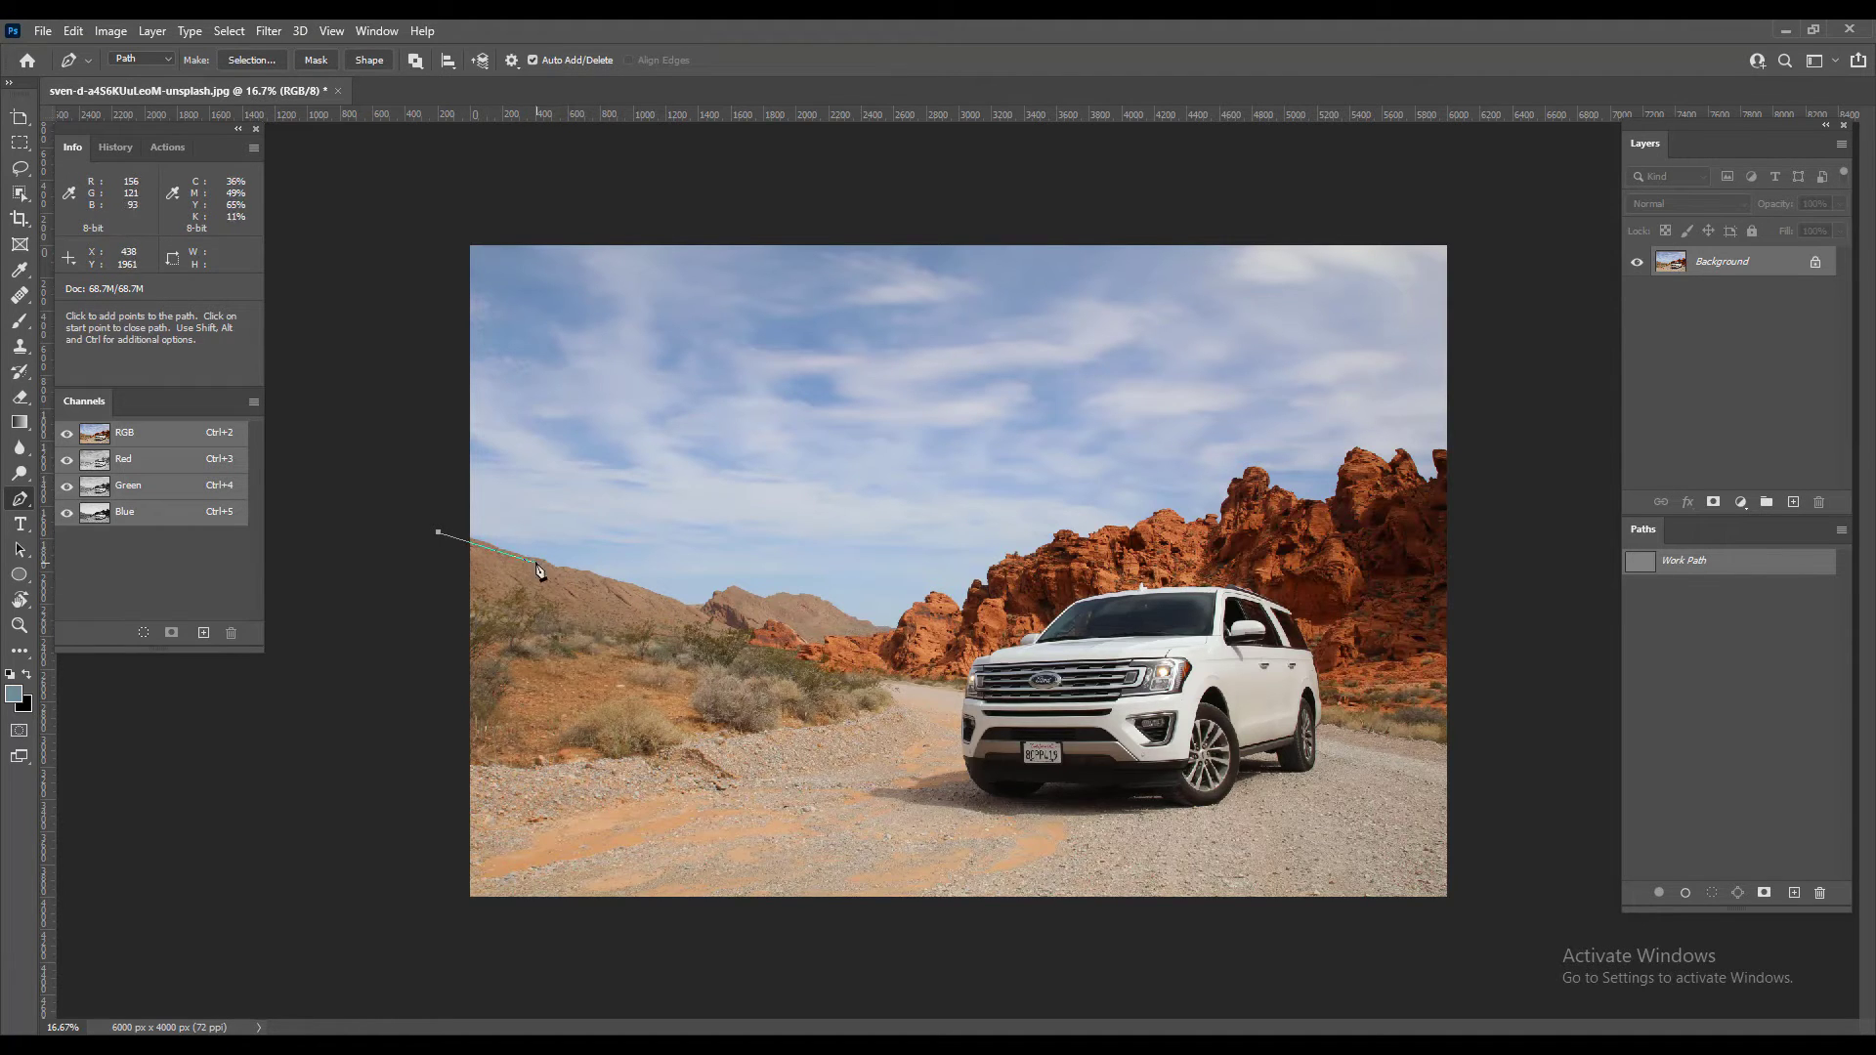
scroll(467, 544, "up", 3)
mouse_move(467, 543)
left_mouse_down()
mouse_move(638, 599)
mouse_move(808, 602)
left_mouse_up()
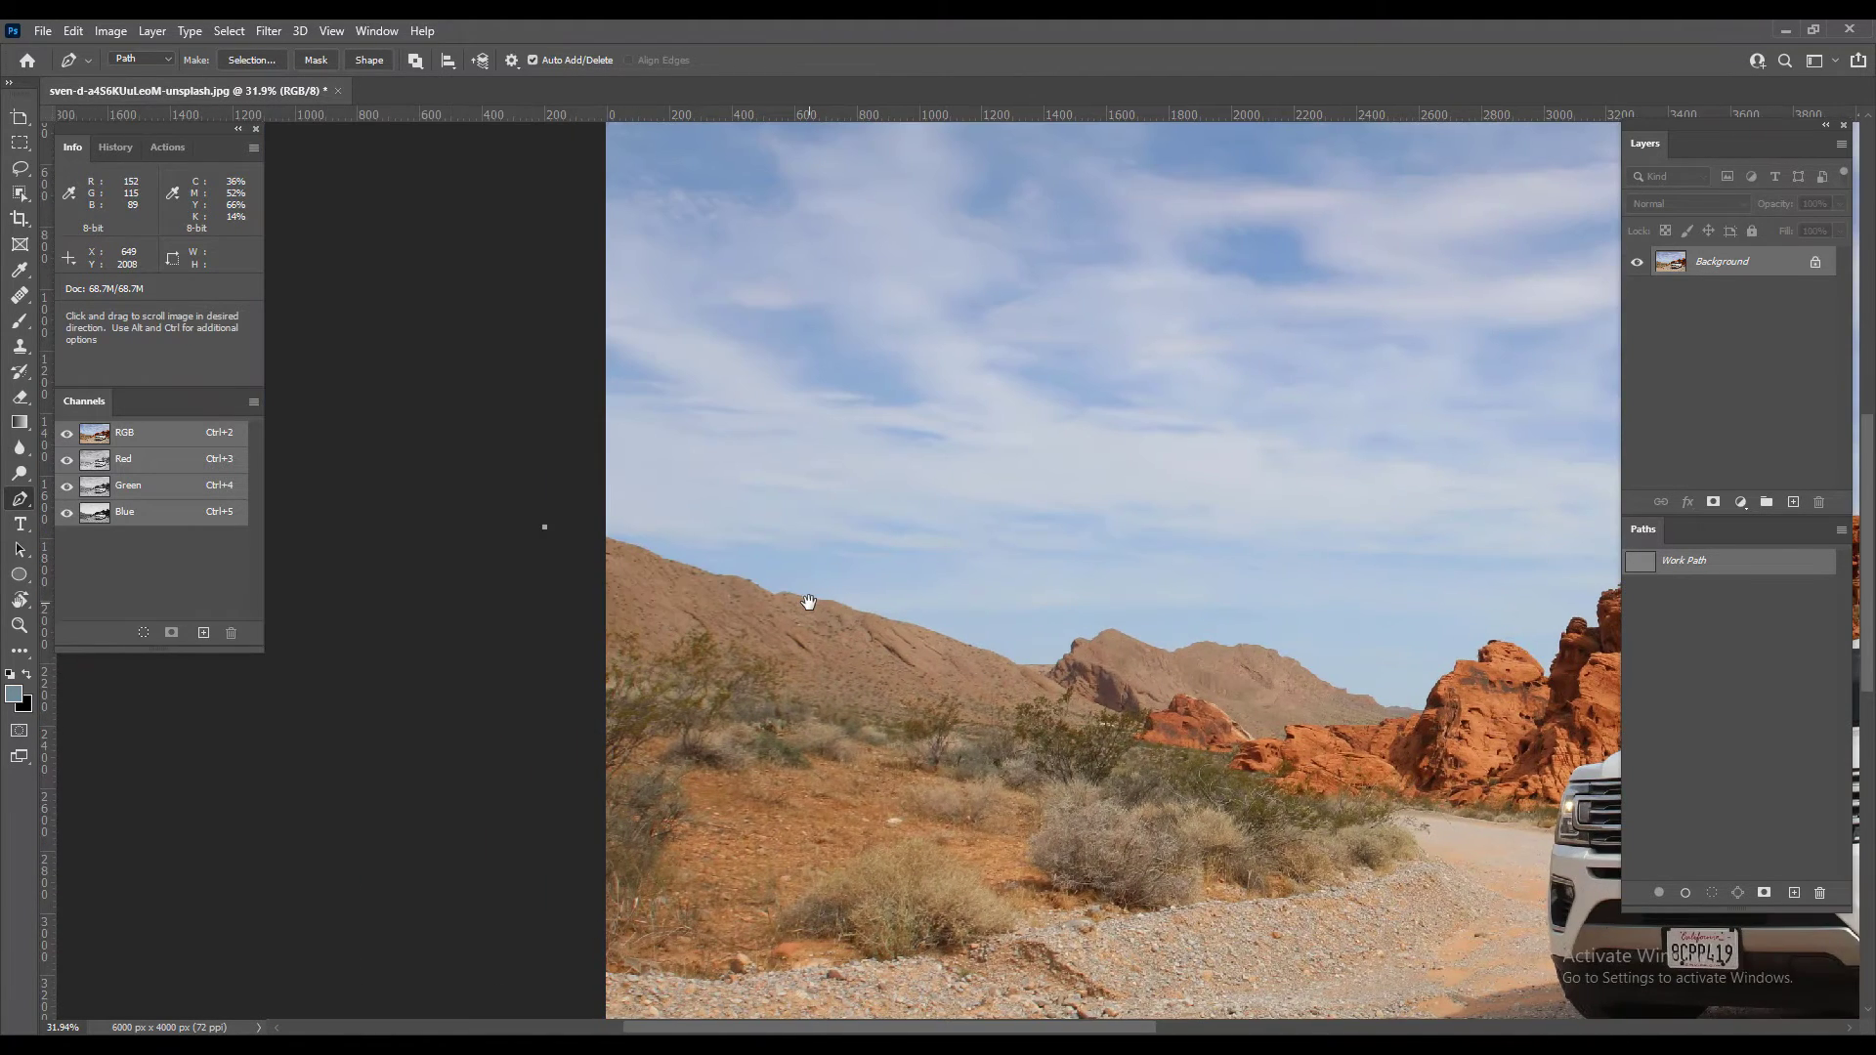
scroll(671, 565, "up", 3)
left_click_drag(620, 535, 677, 560)
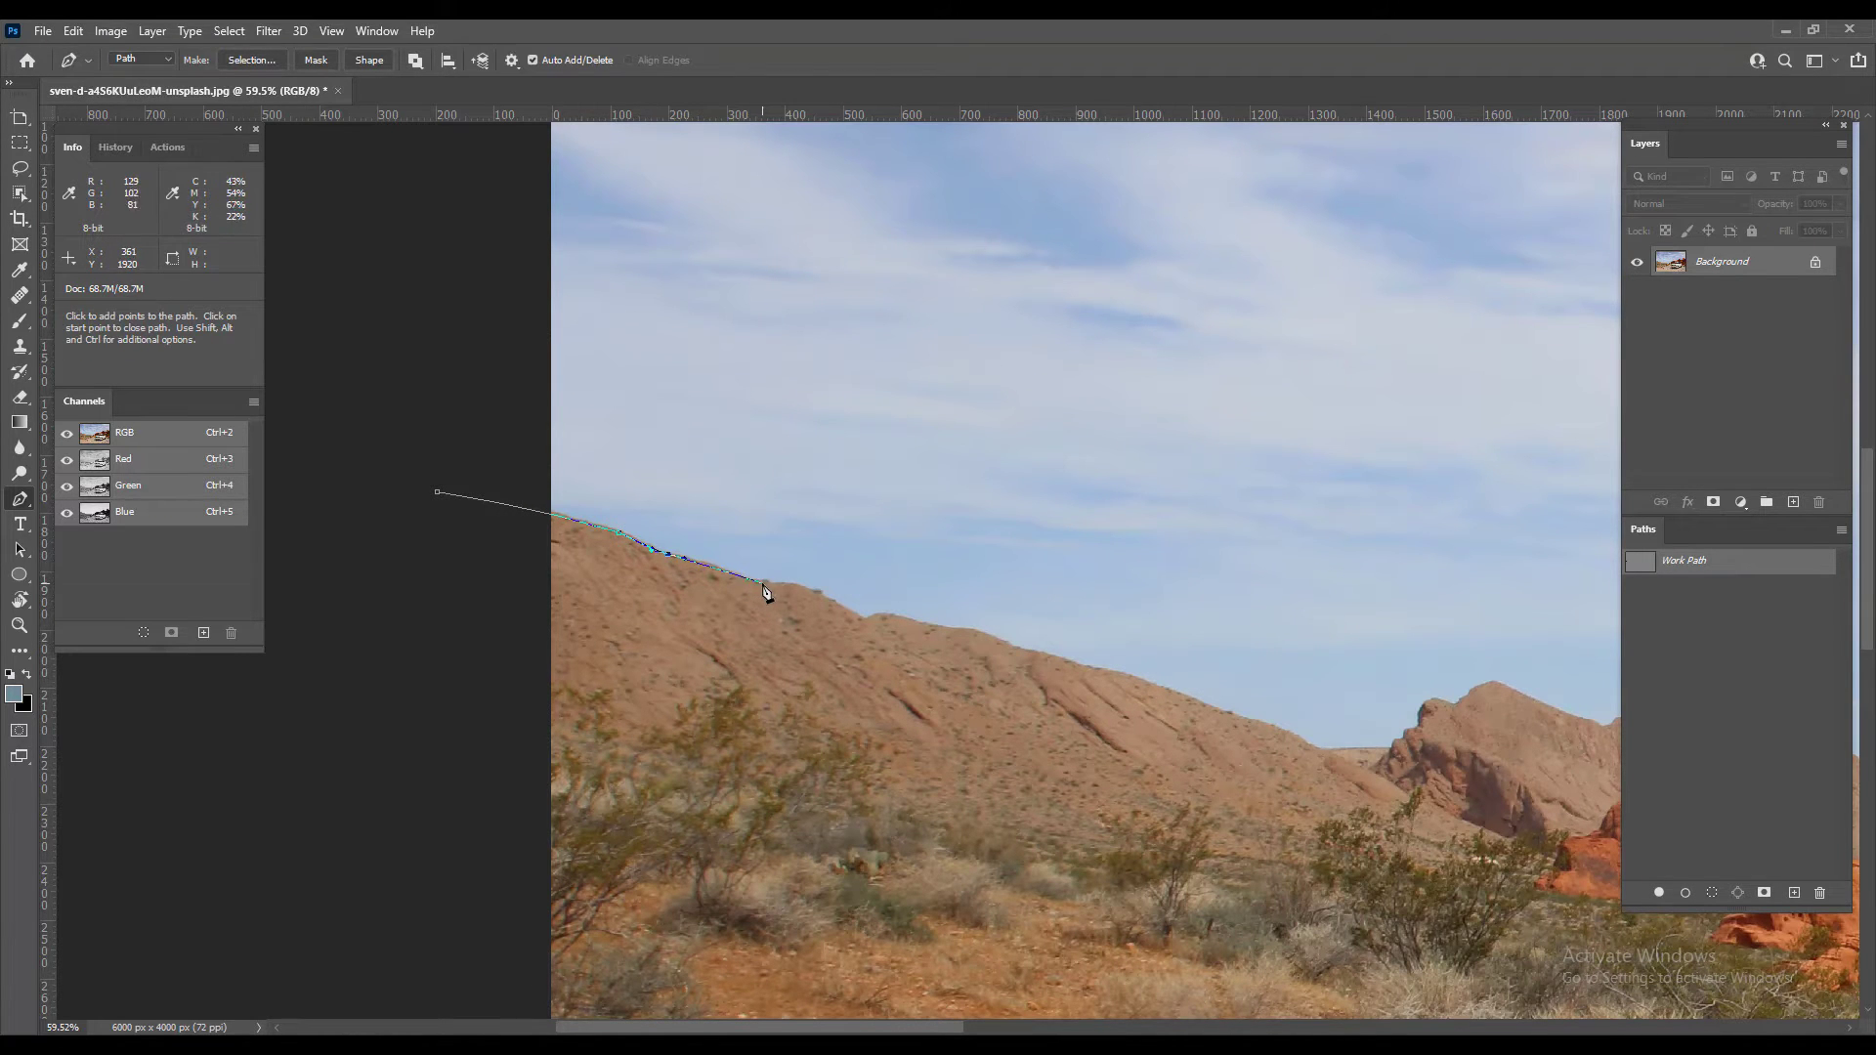
left_click_drag(837, 604, 1033, 654)
left_click(872, 617)
mouse_move(1180, 695)
left_mouse_down()
mouse_move(1338, 750)
mouse_move(1411, 749)
left_mouse_up()
scroll(1409, 723, "up", 2)
scroll(1409, 723, "up", 2)
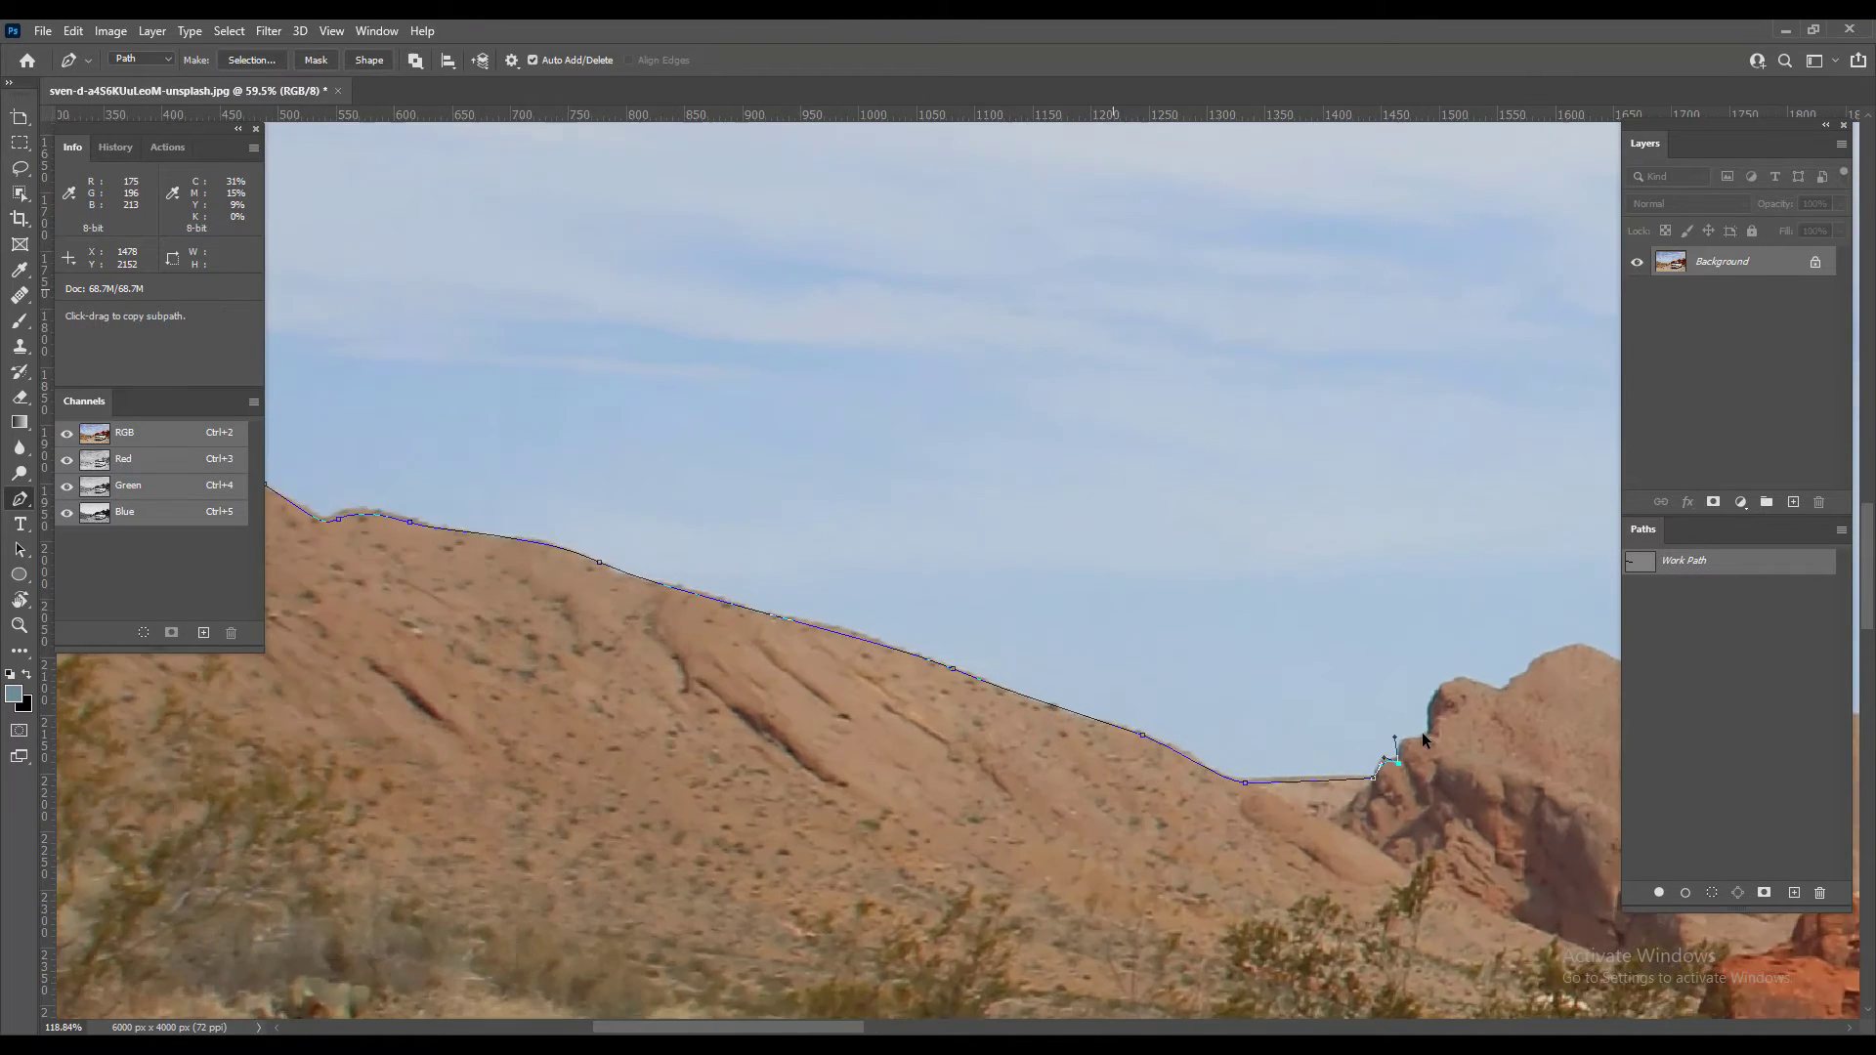
scroll(1417, 728, "up", 1)
left_click_drag(1283, 797, 1280, 793)
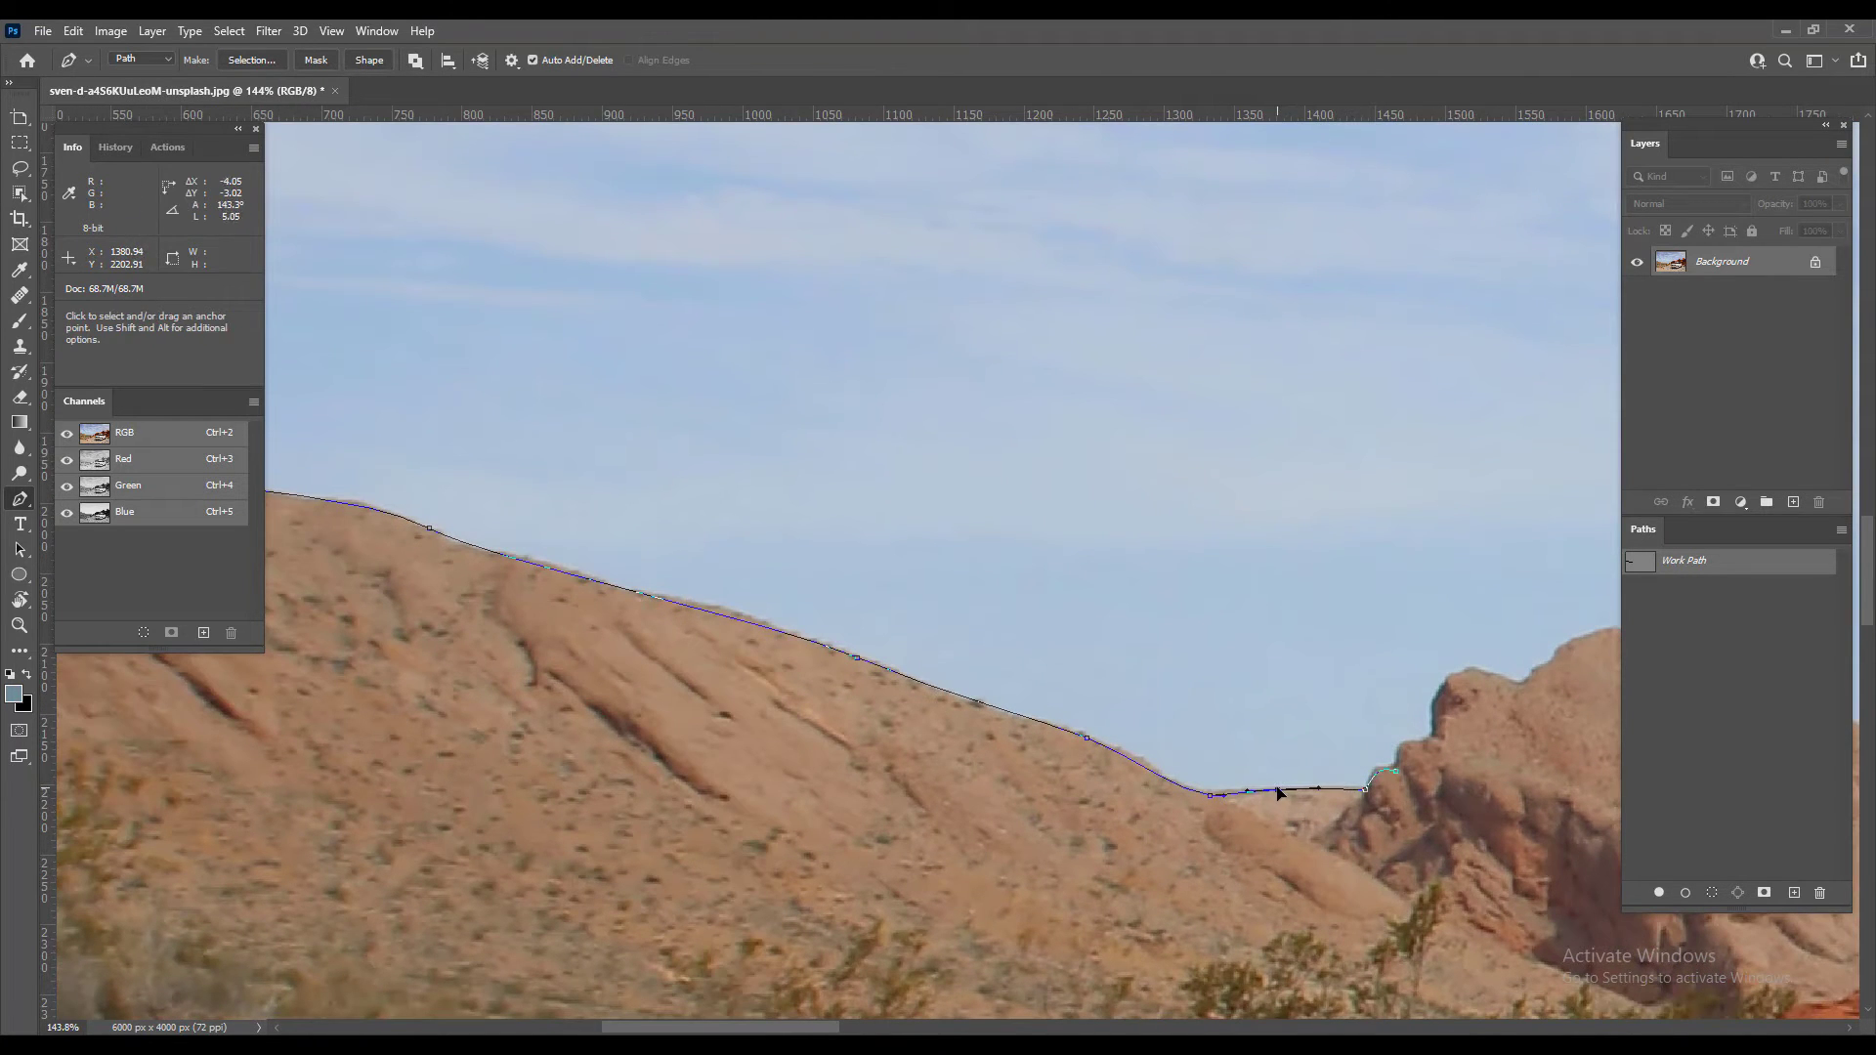
left_click_drag(711, 613, 704, 608)
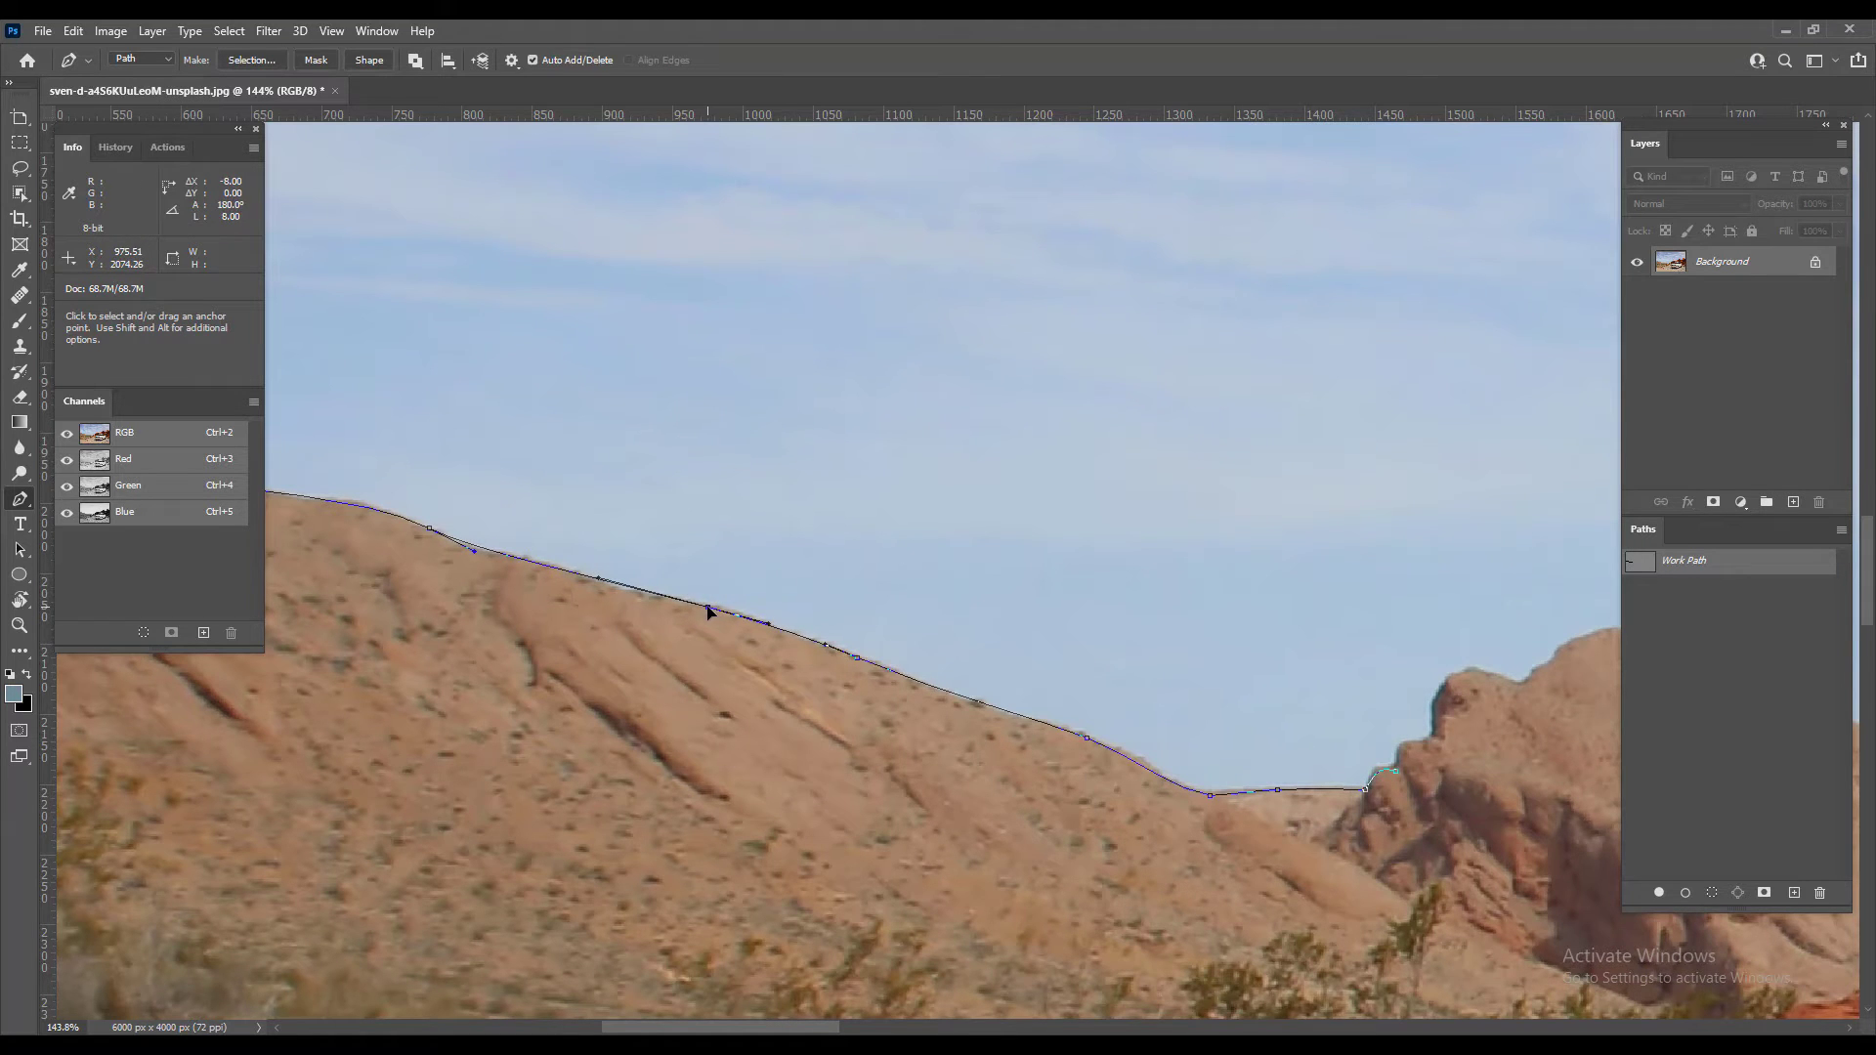
Continue the path over the rocky peak and along the right ridge toward the red rocks
left_click_drag(1339, 682, 868, 614)
left_click_drag(925, 697, 921, 672)
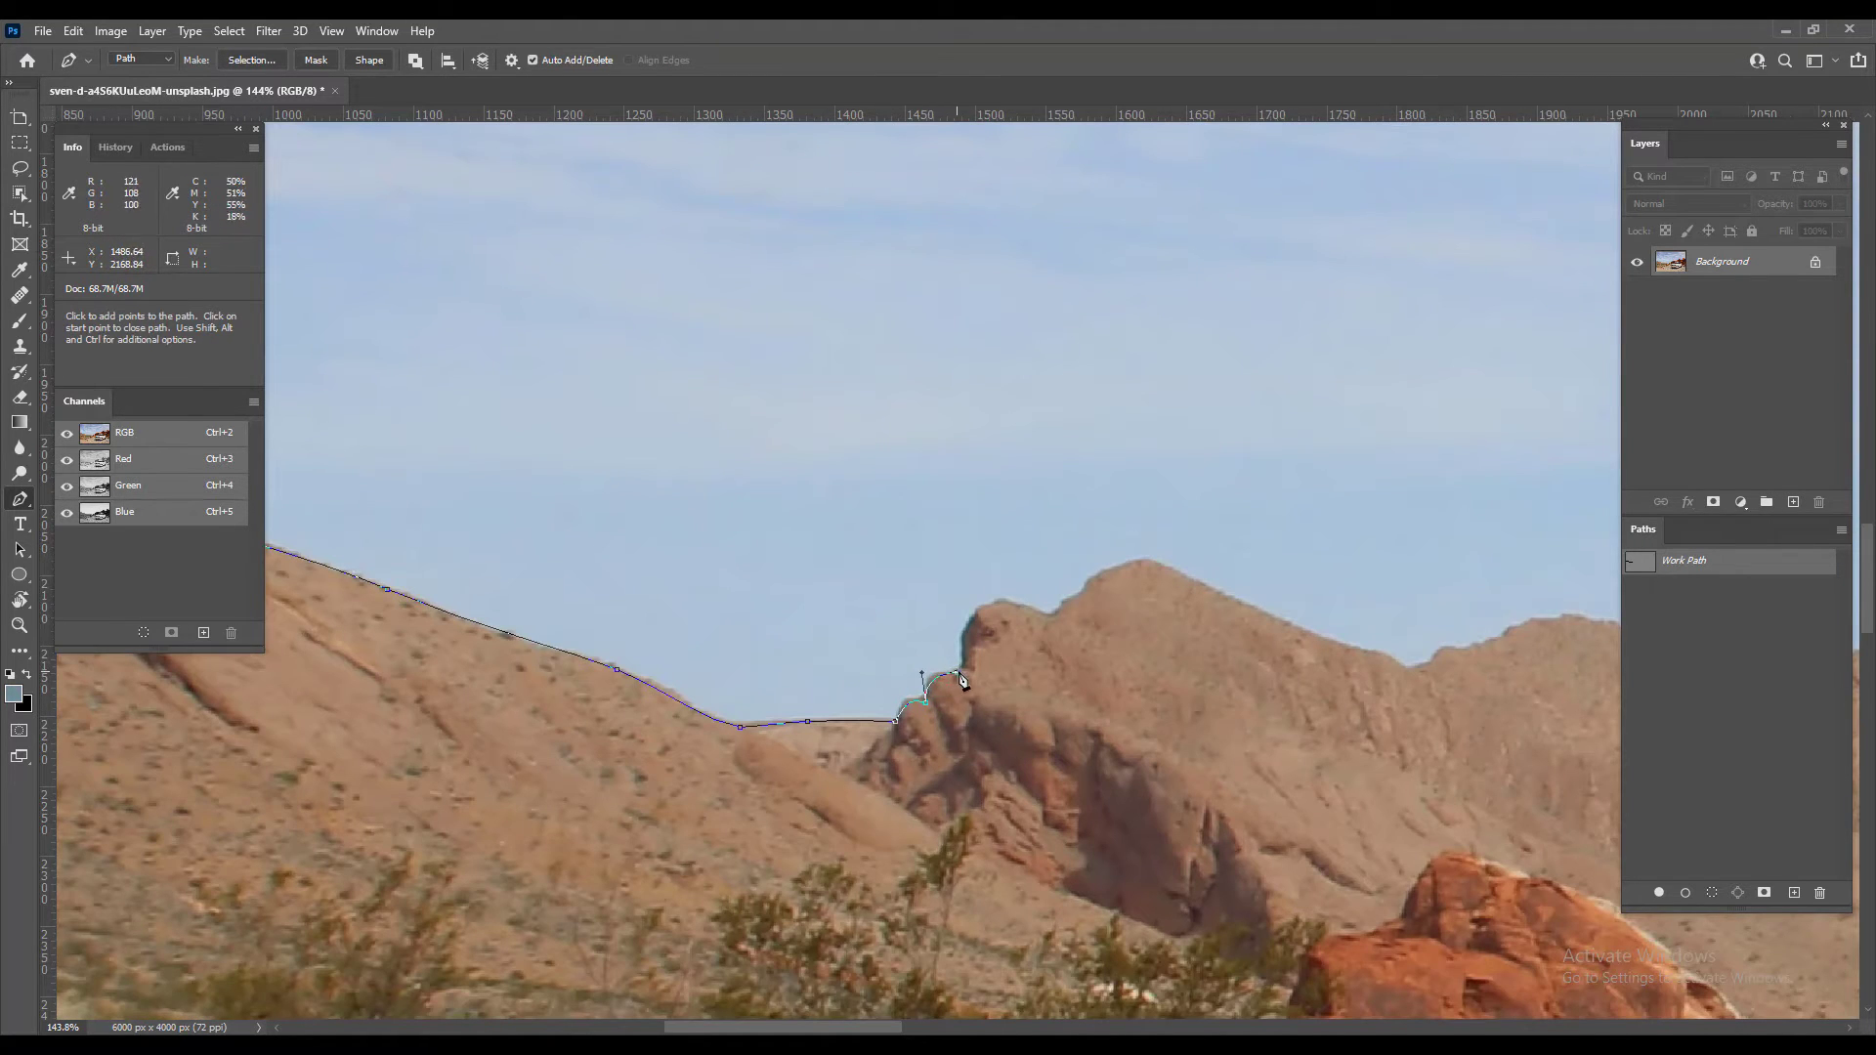
mouse_move(994, 603)
left_mouse_down()
mouse_move(1064, 614)
mouse_move(1181, 571)
left_mouse_up()
left_click(1326, 639)
left_click(1394, 661)
left_click_drag(1414, 667, 1423, 665)
left_click(1441, 647)
left_click(1489, 642)
mouse_move(1001, 485)
left_mouse_down()
mouse_move(941, 471)
mouse_move(1180, 499)
mouse_move(1298, 543)
mouse_move(882, 419)
mouse_move(899, 401)
mouse_move(936, 464)
left_mouse_up()
scroll(966, 459, "down", 1)
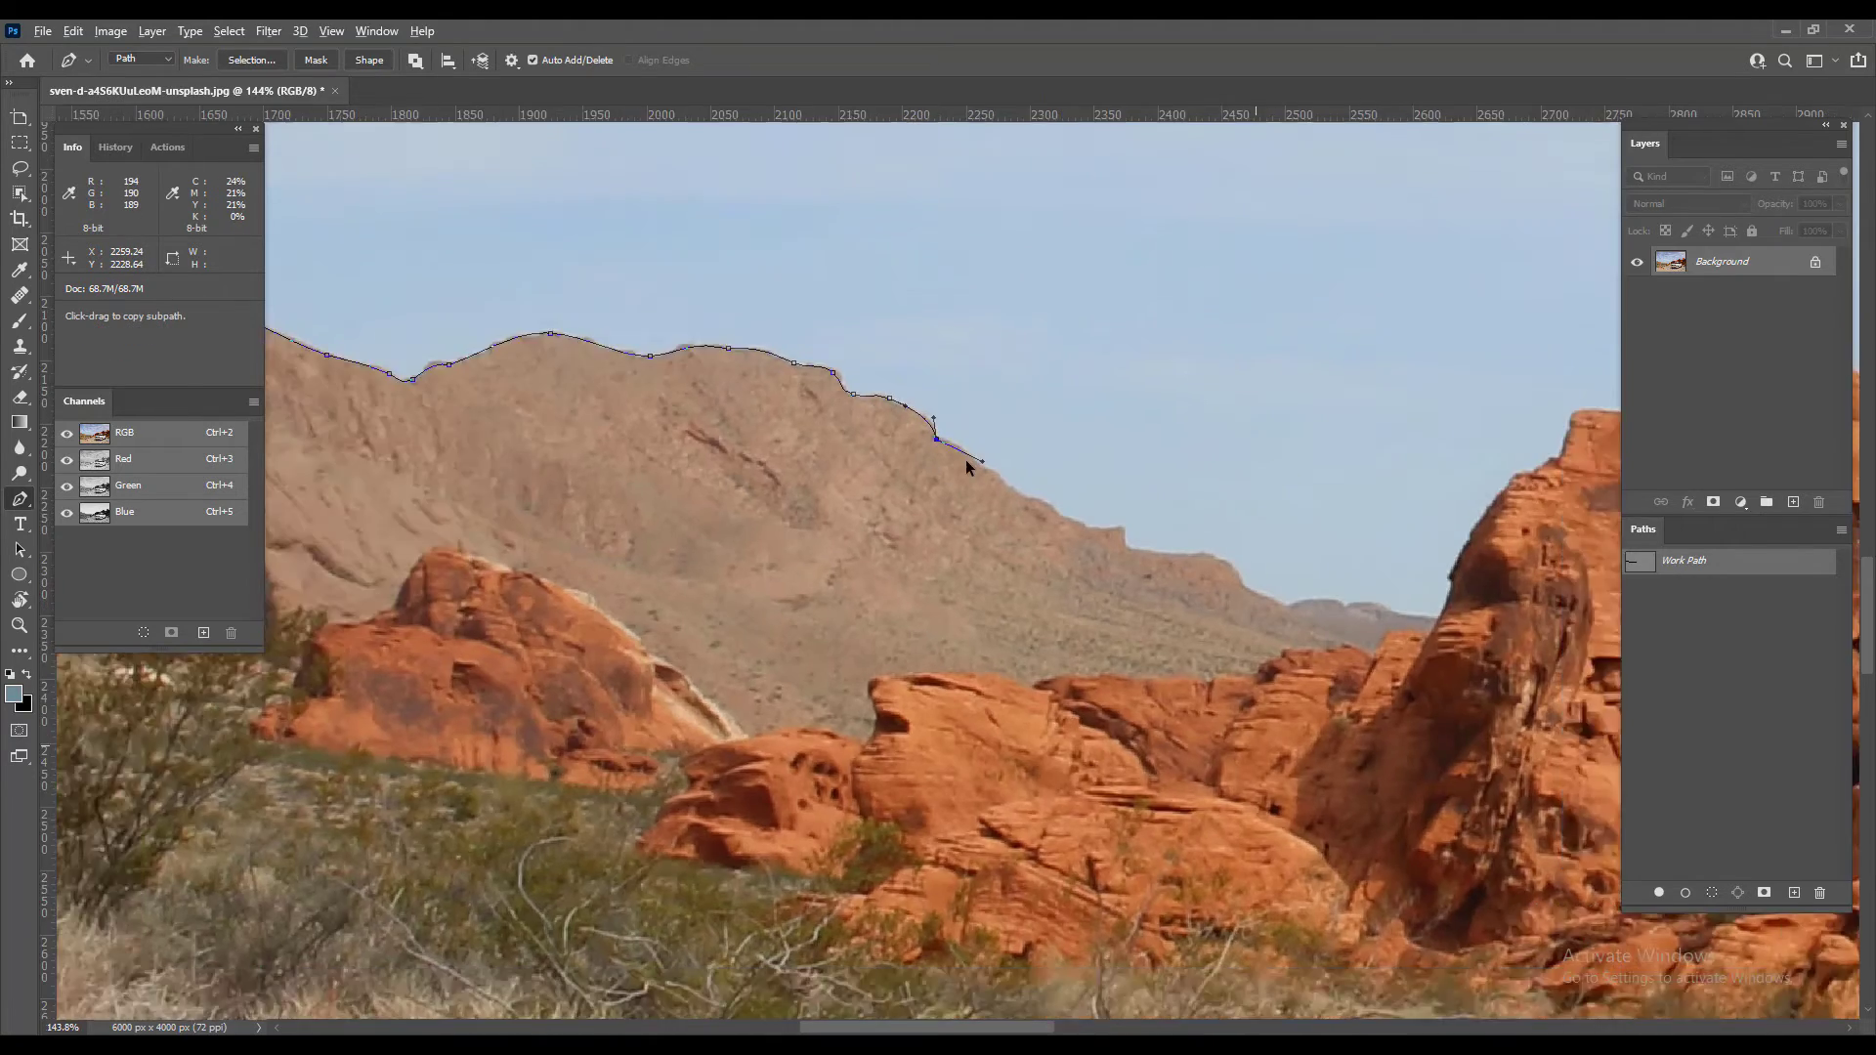
scroll(1057, 525, "down", 2)
scroll(1141, 546, "down", 2)
scroll(1141, 545, "down", 3)
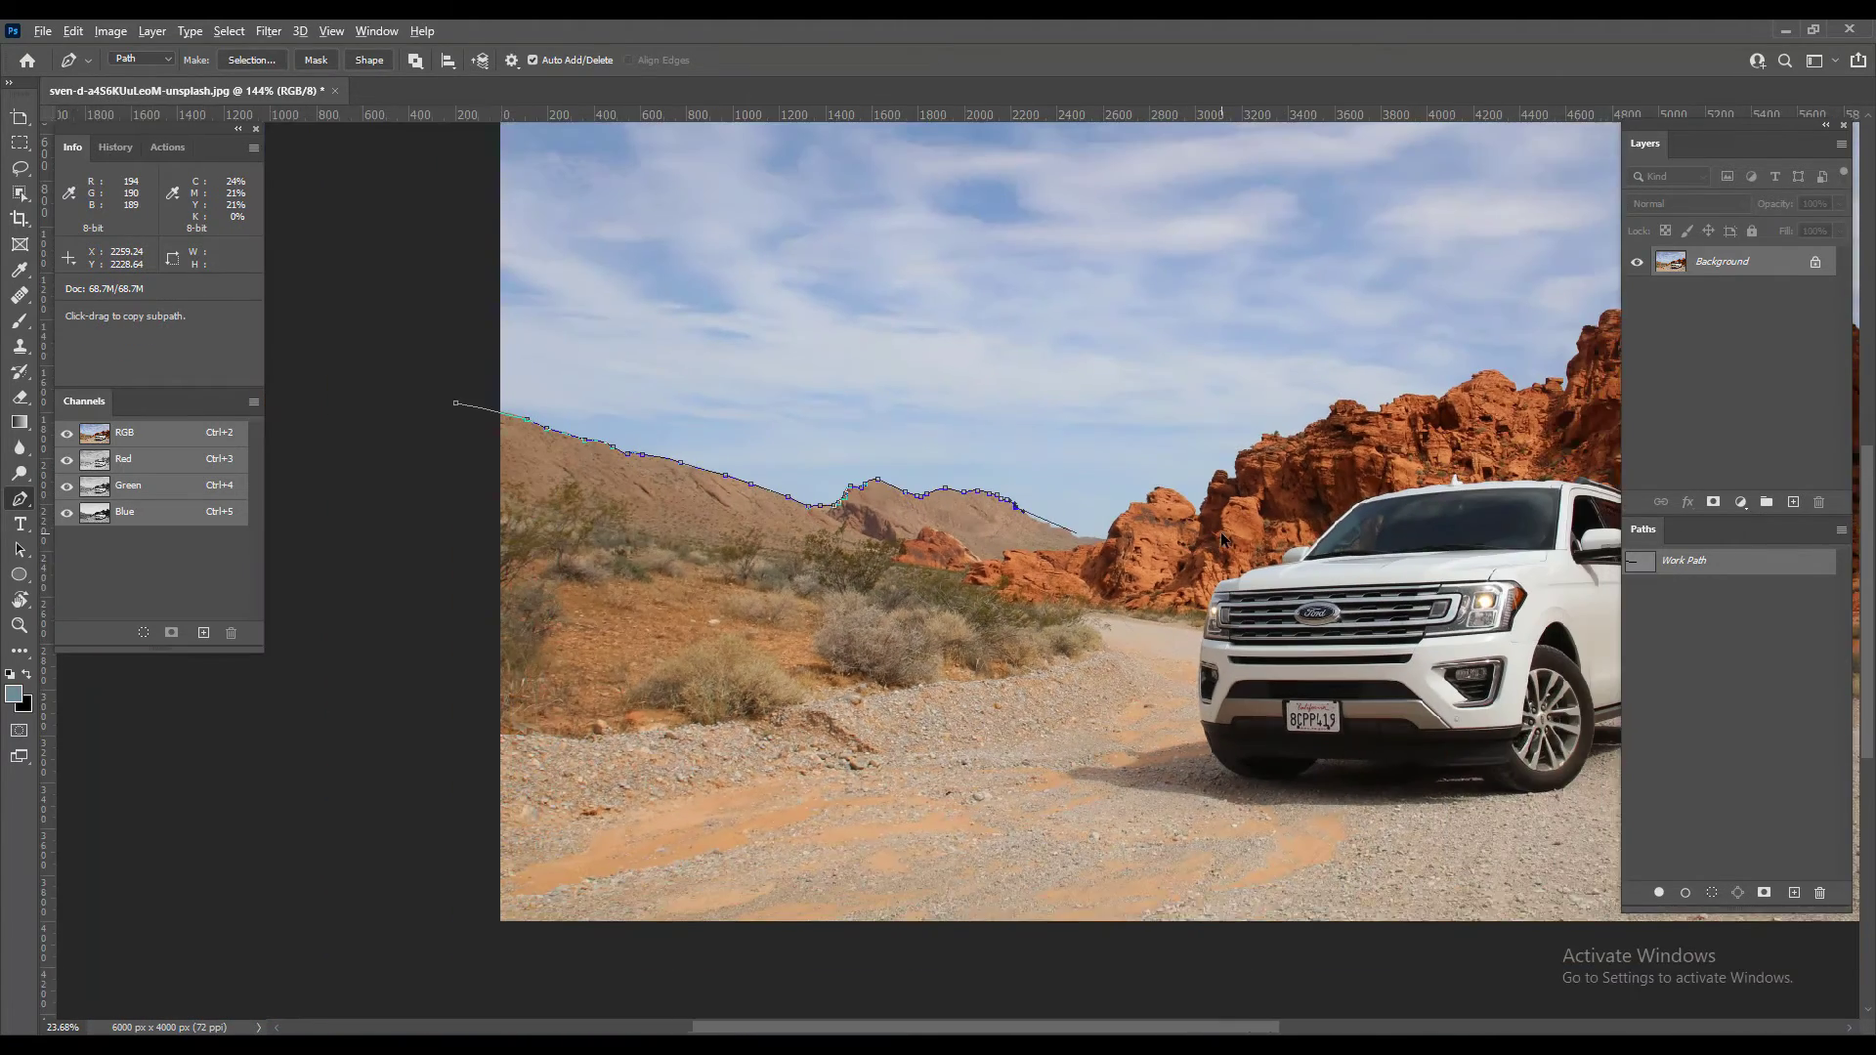
Save the ridgeline as Path 1, select the land from it, and duplicate Background
mouse_move(1065, 523)
left_mouse_down()
mouse_move(674, 586)
mouse_move(689, 581)
left_mouse_up()
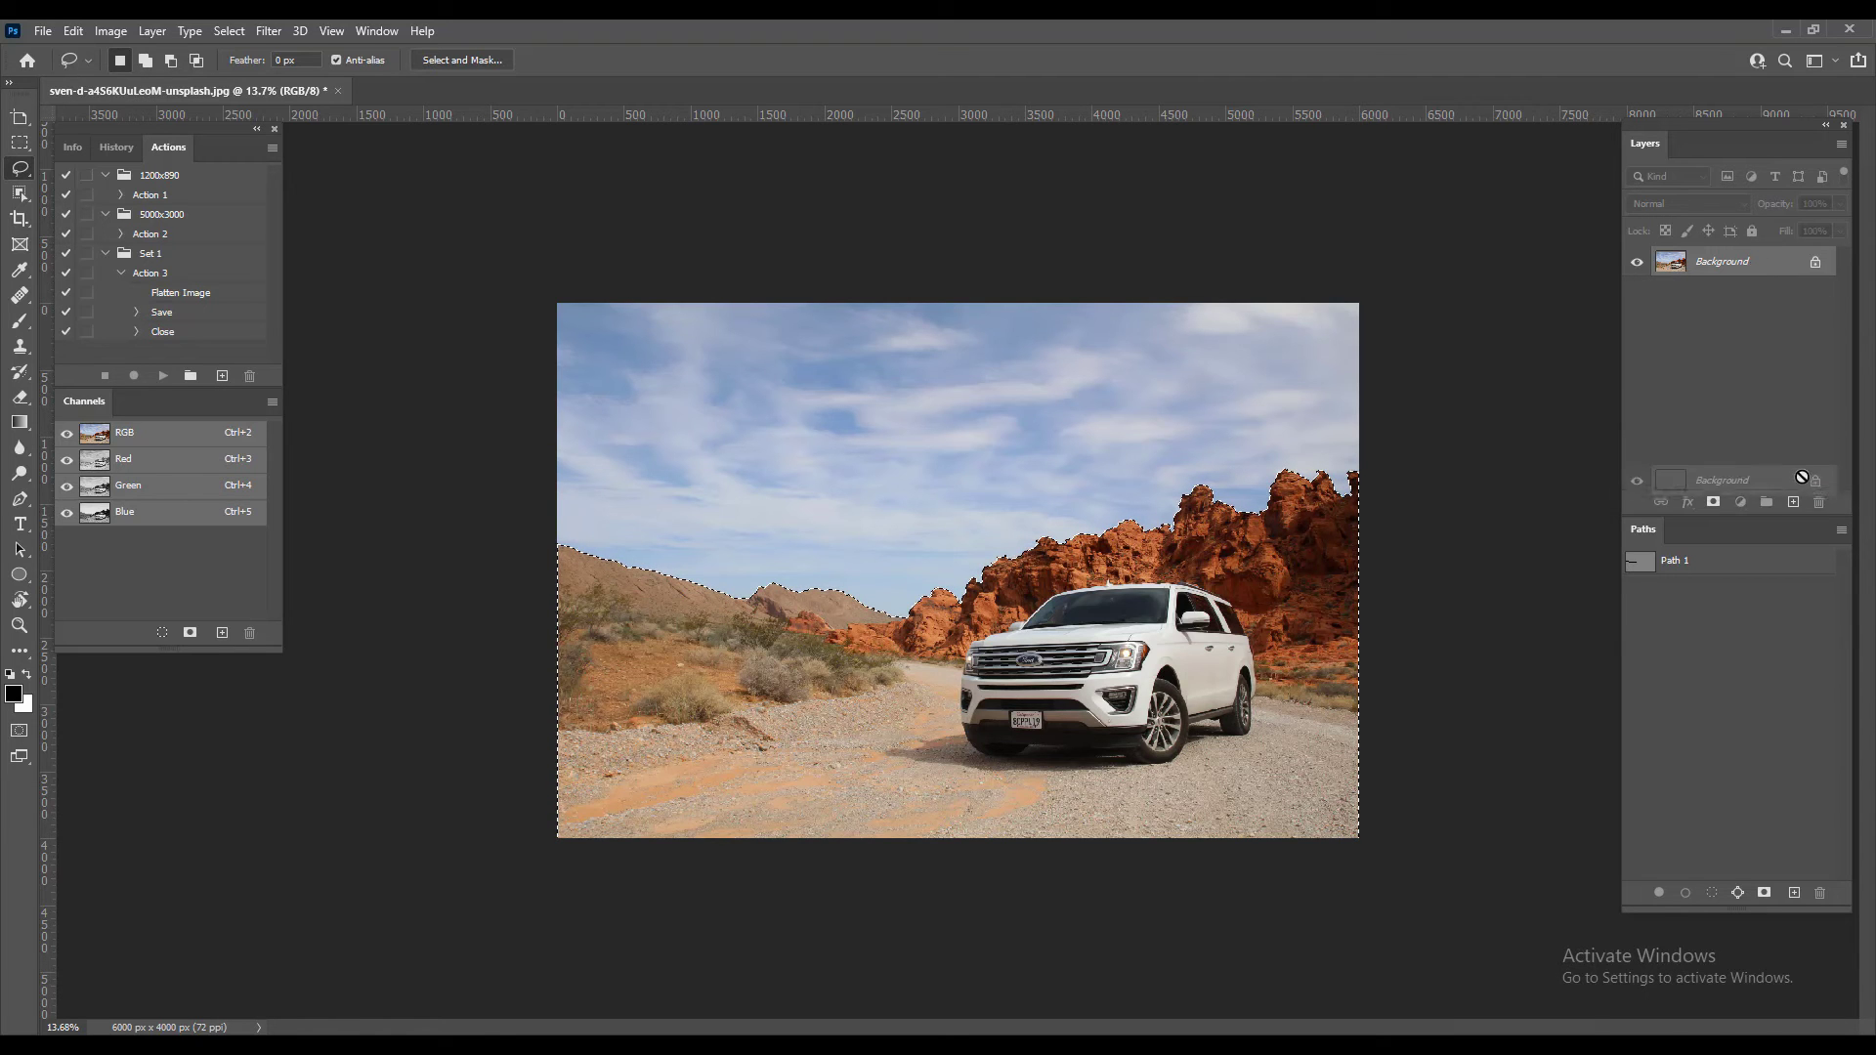
left_click_drag(1756, 262, 1793, 502)
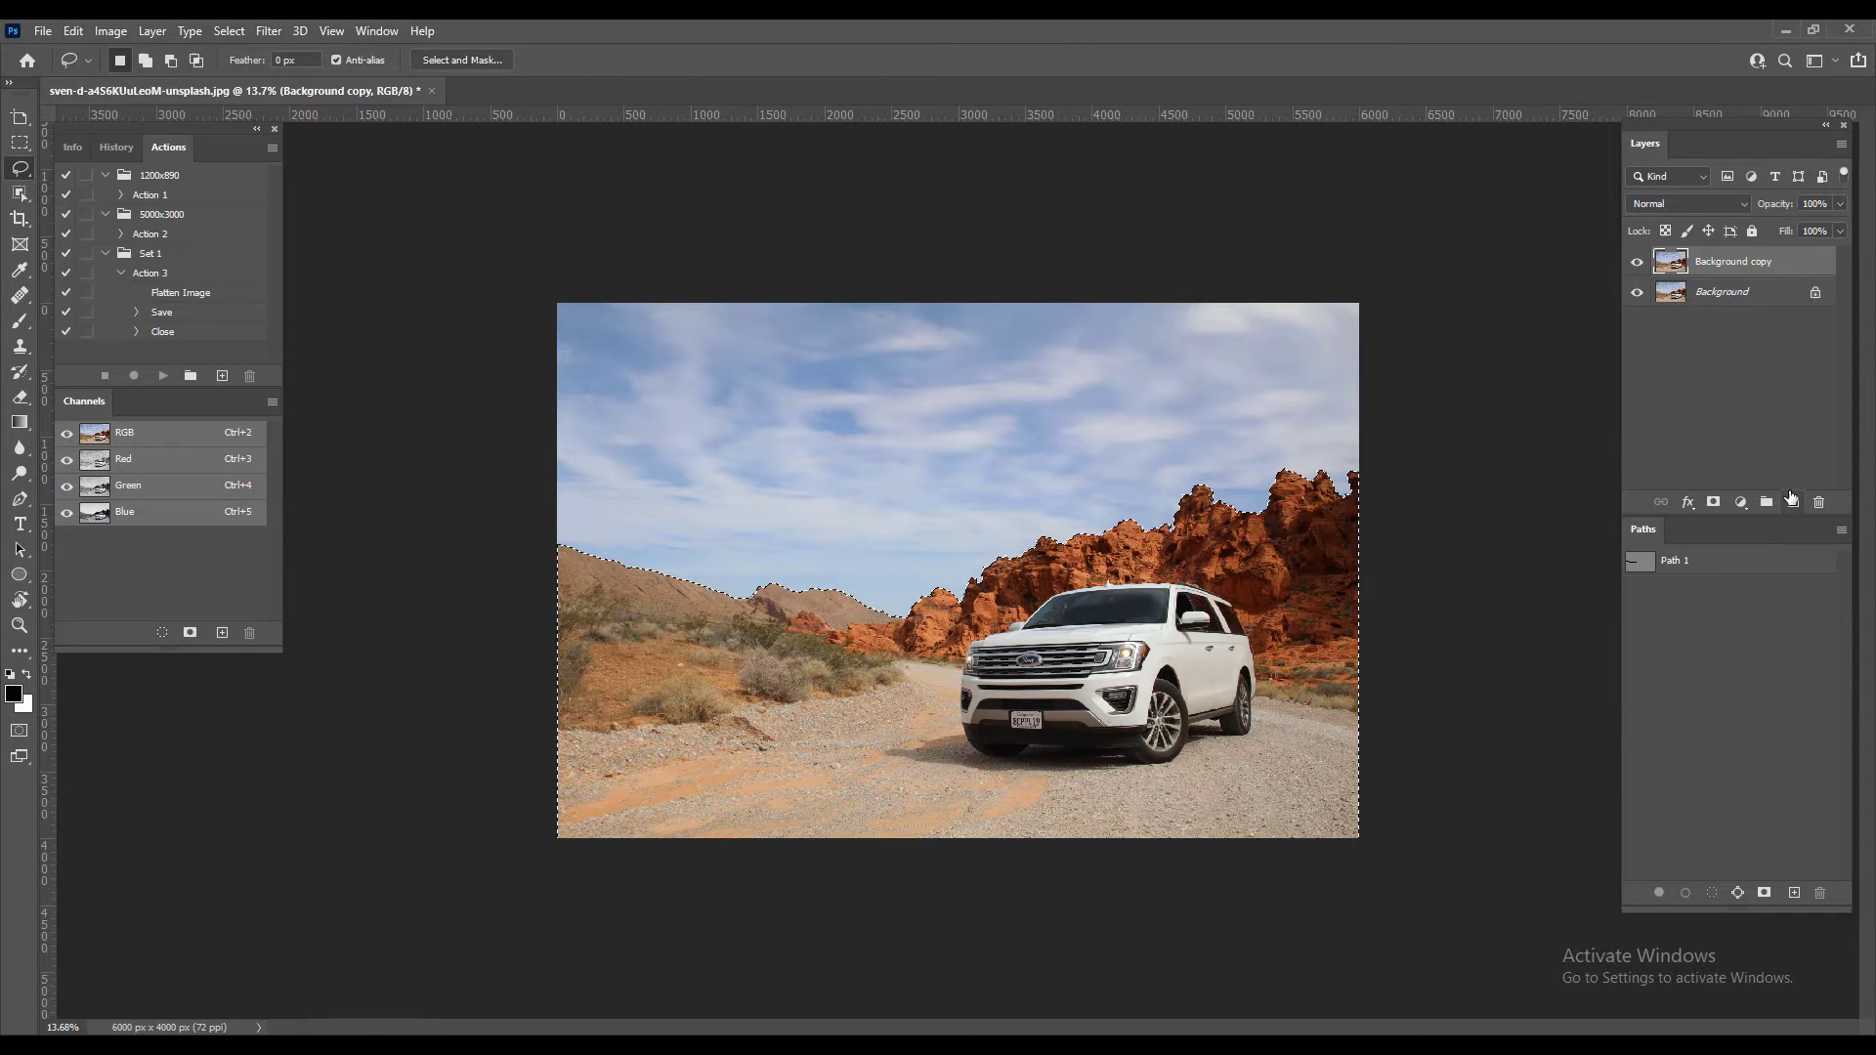
Invert the selection to the sky and fill it with white on a new Layer 1
key("ctrl+shift+i")
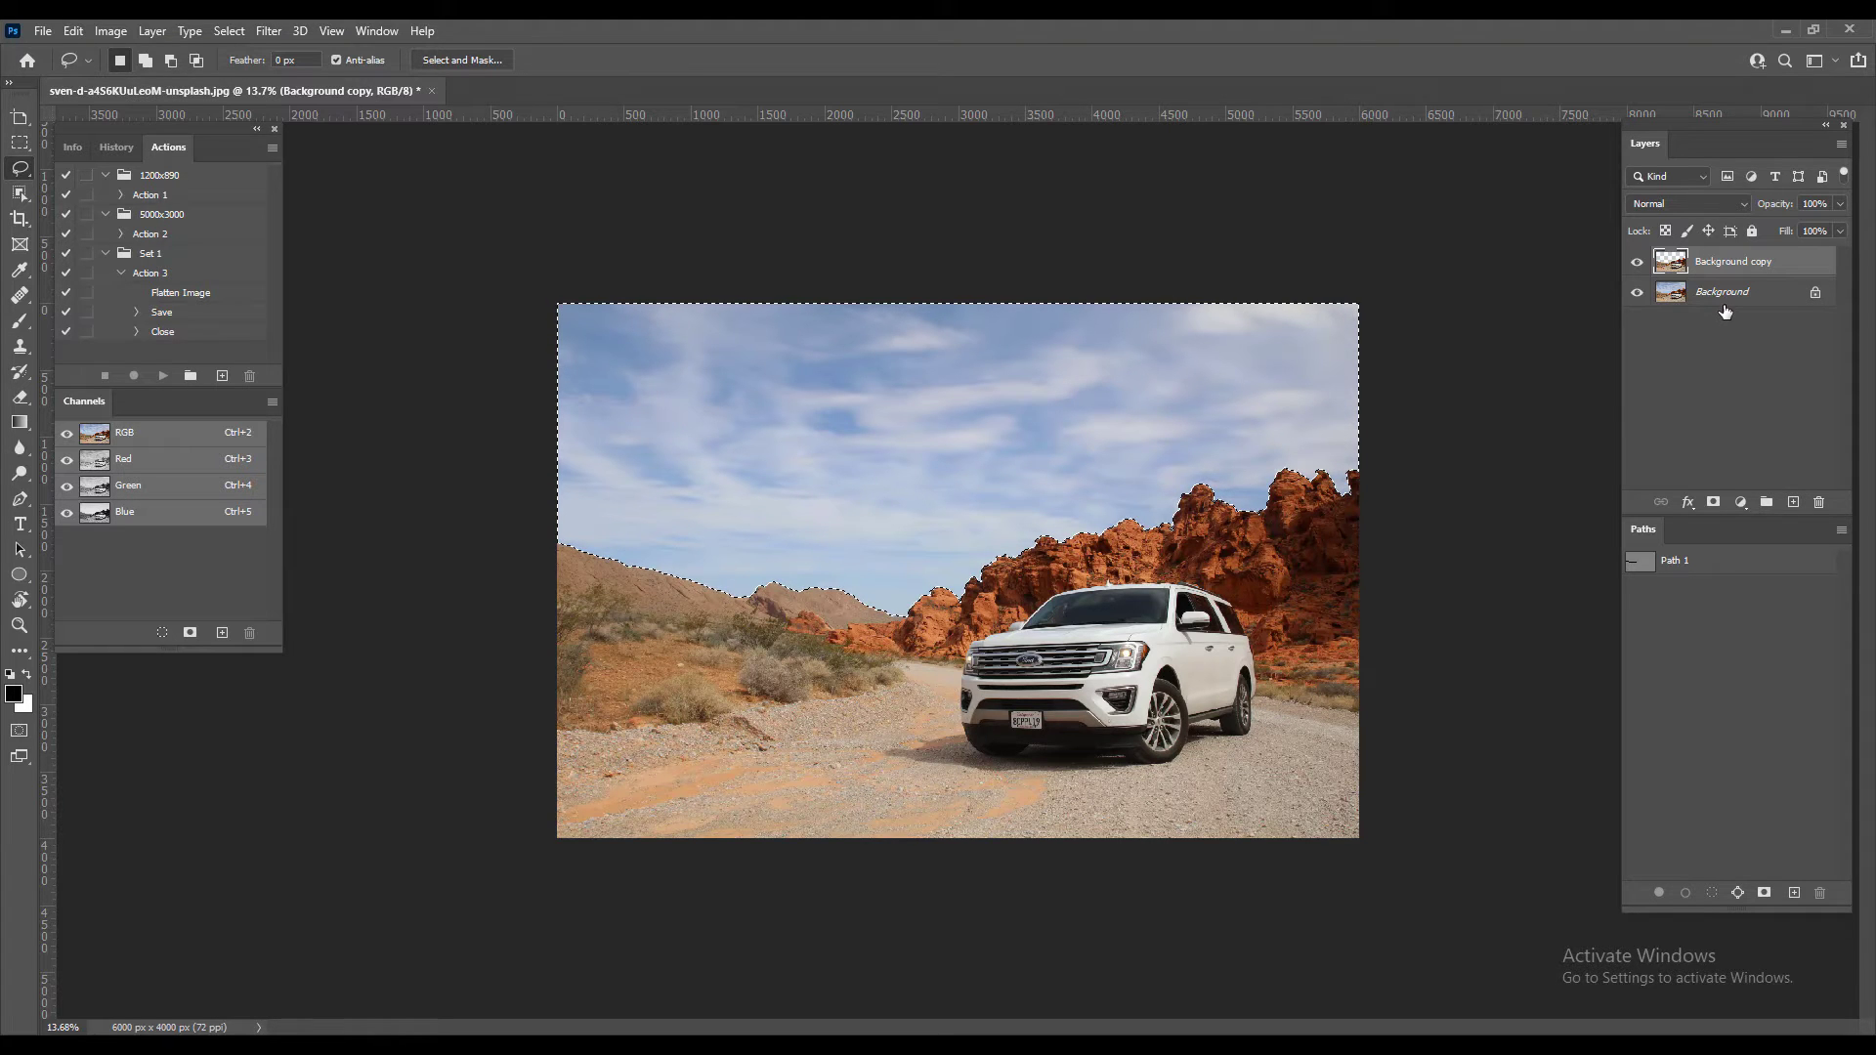
left_click(1794, 503, "ctrl")
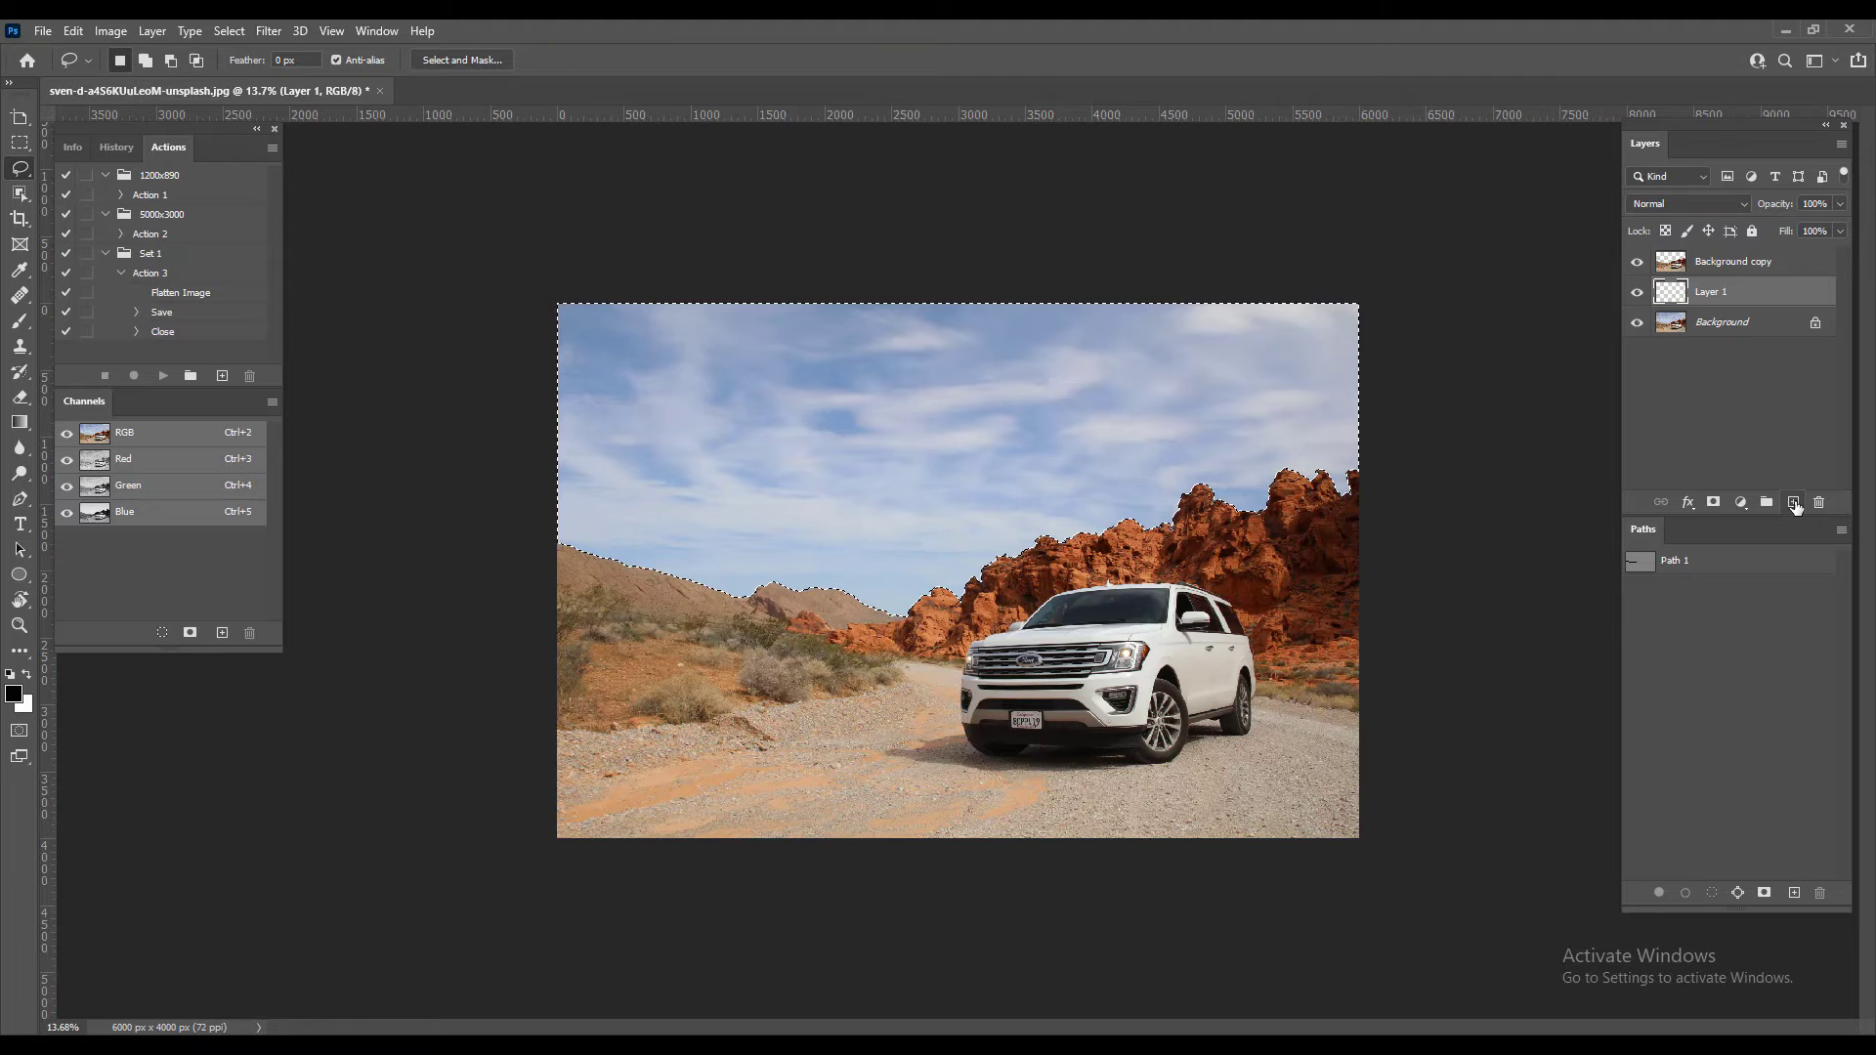
key("ctrl+d")
key("ctrl+BackSpace")
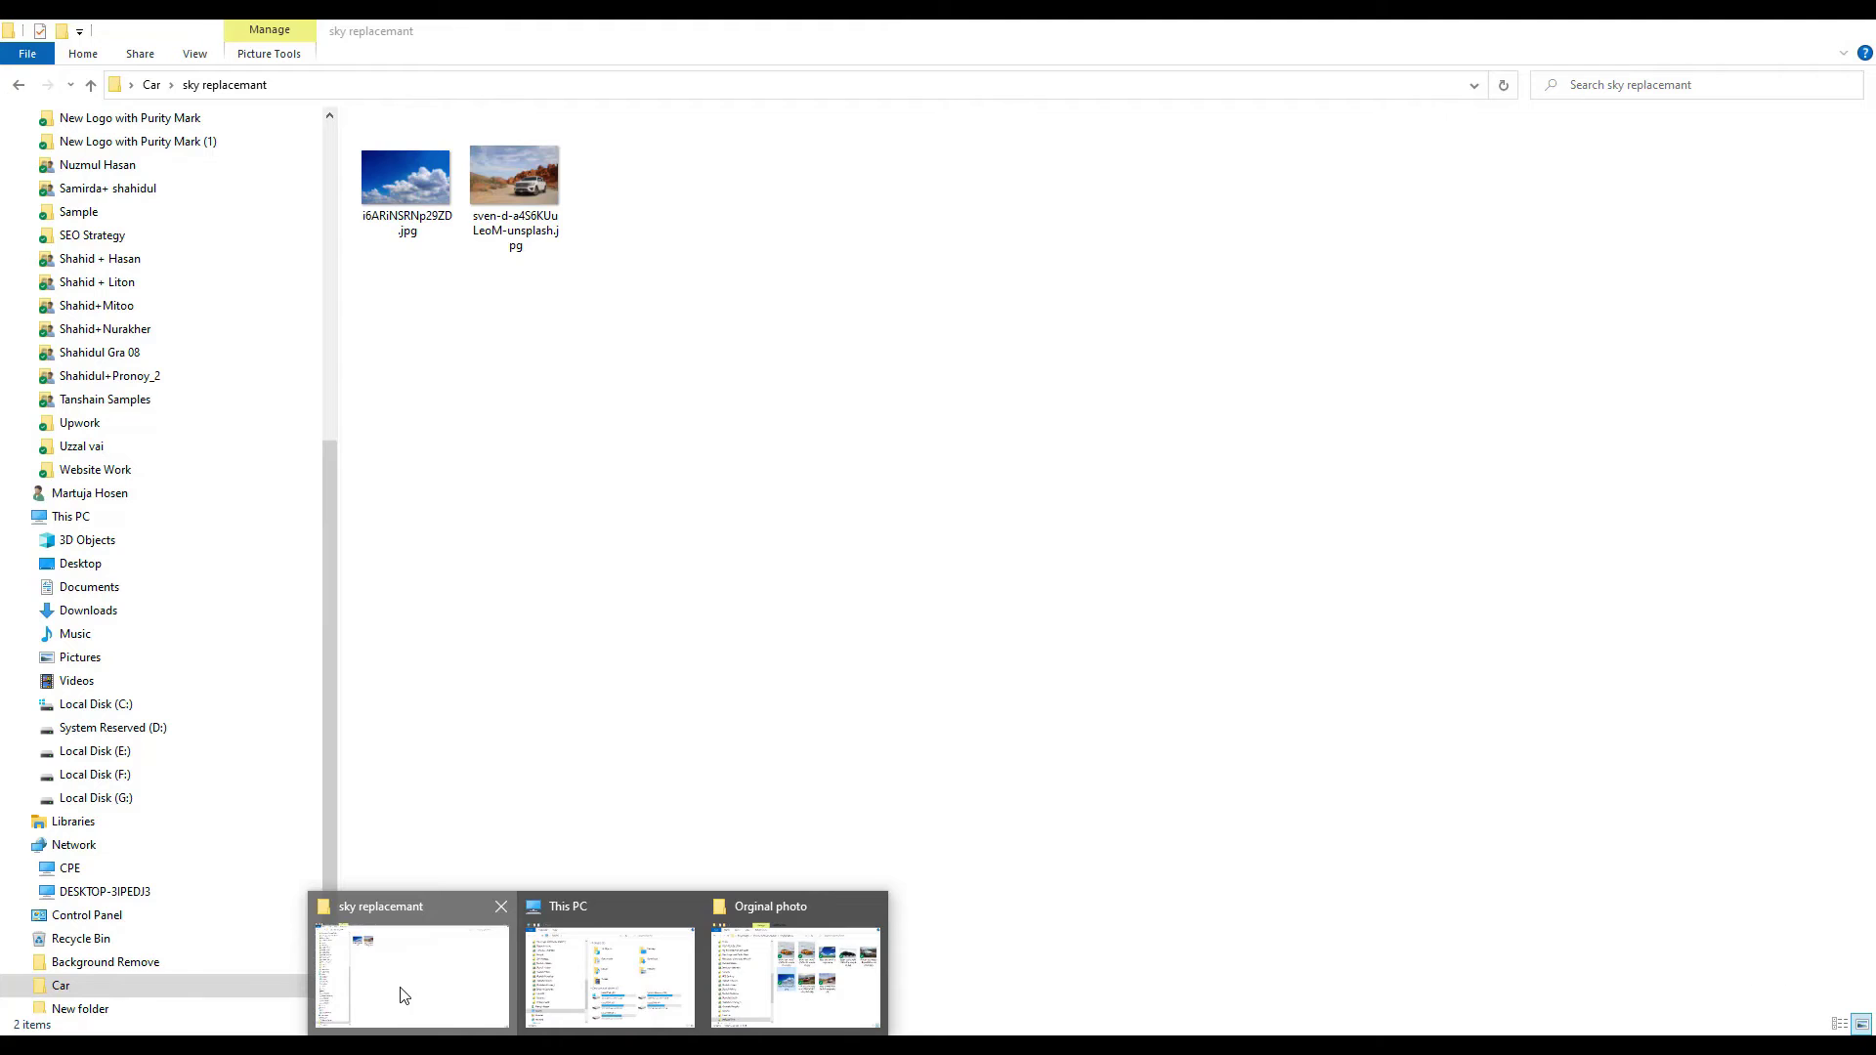
Open the cloudy sky image i6ARiNSRNp29ZD.jpg in Photoshop from File Explorer
left_click(398, 994)
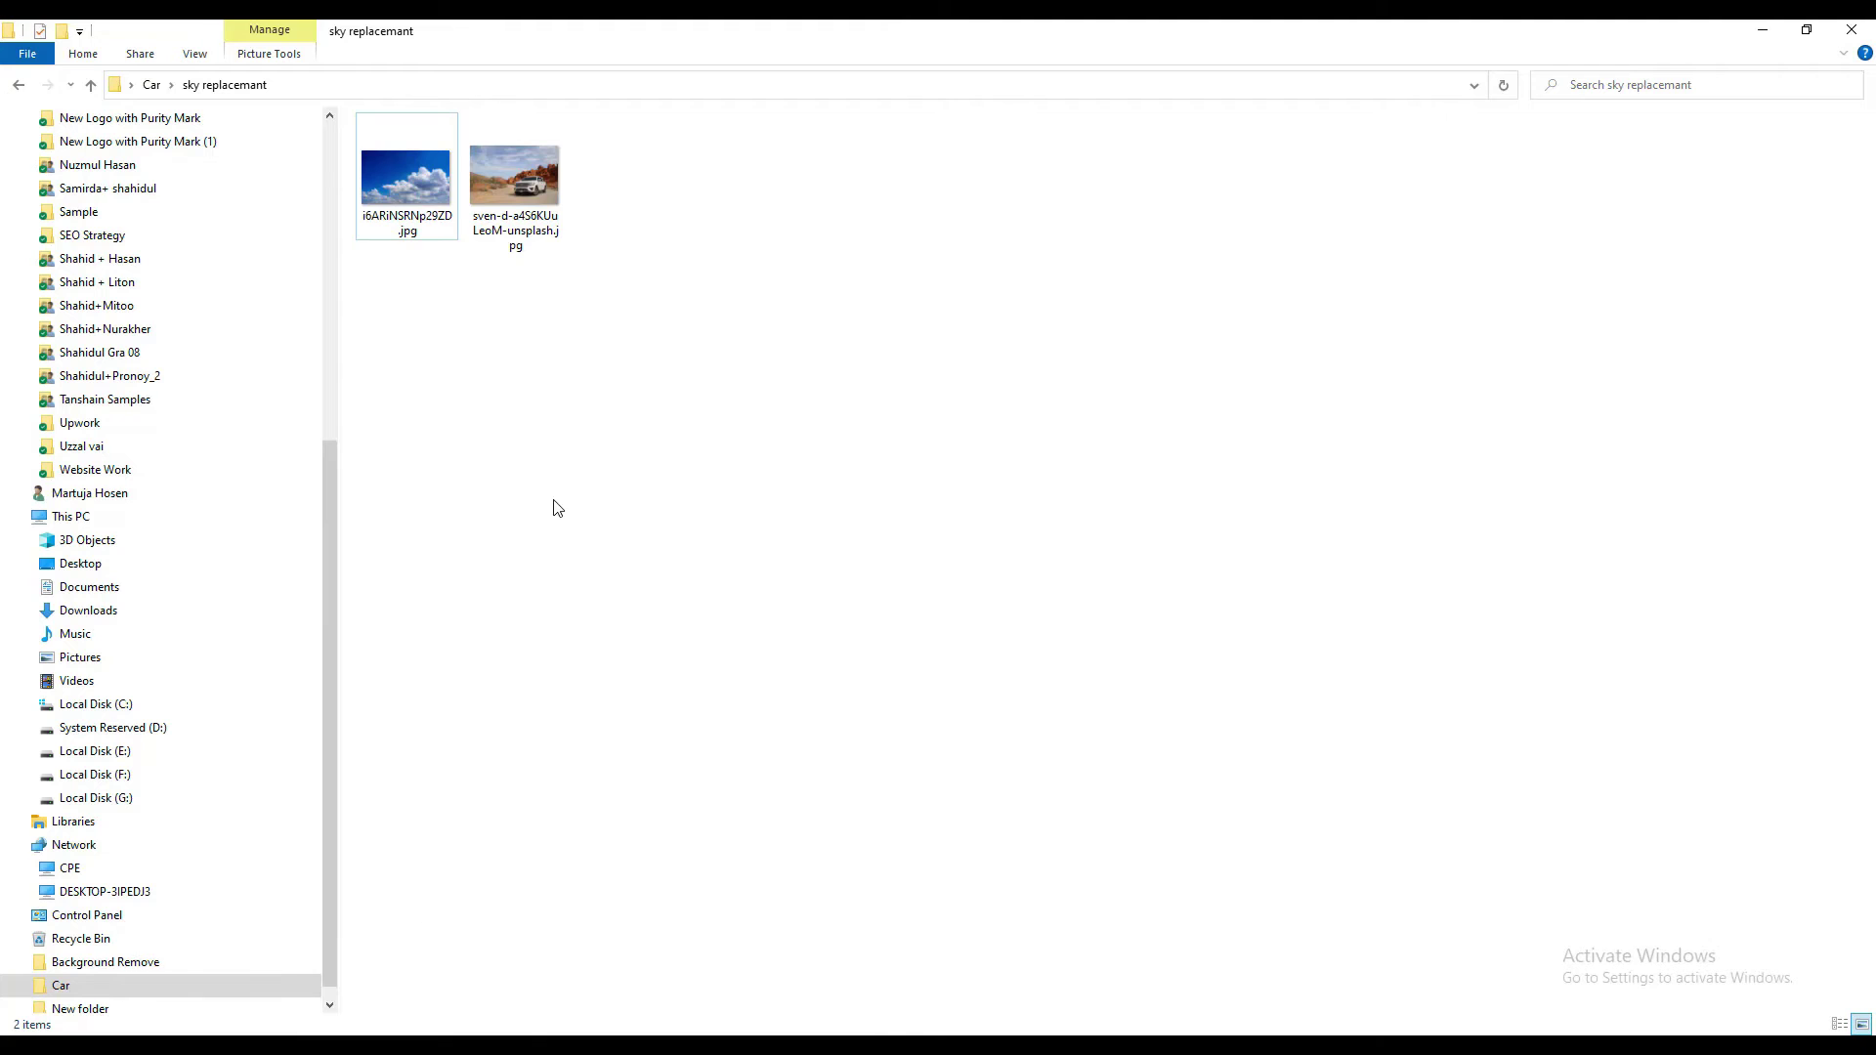
left_click(402, 187)
left_click_drag(400, 188, 496, 1050)
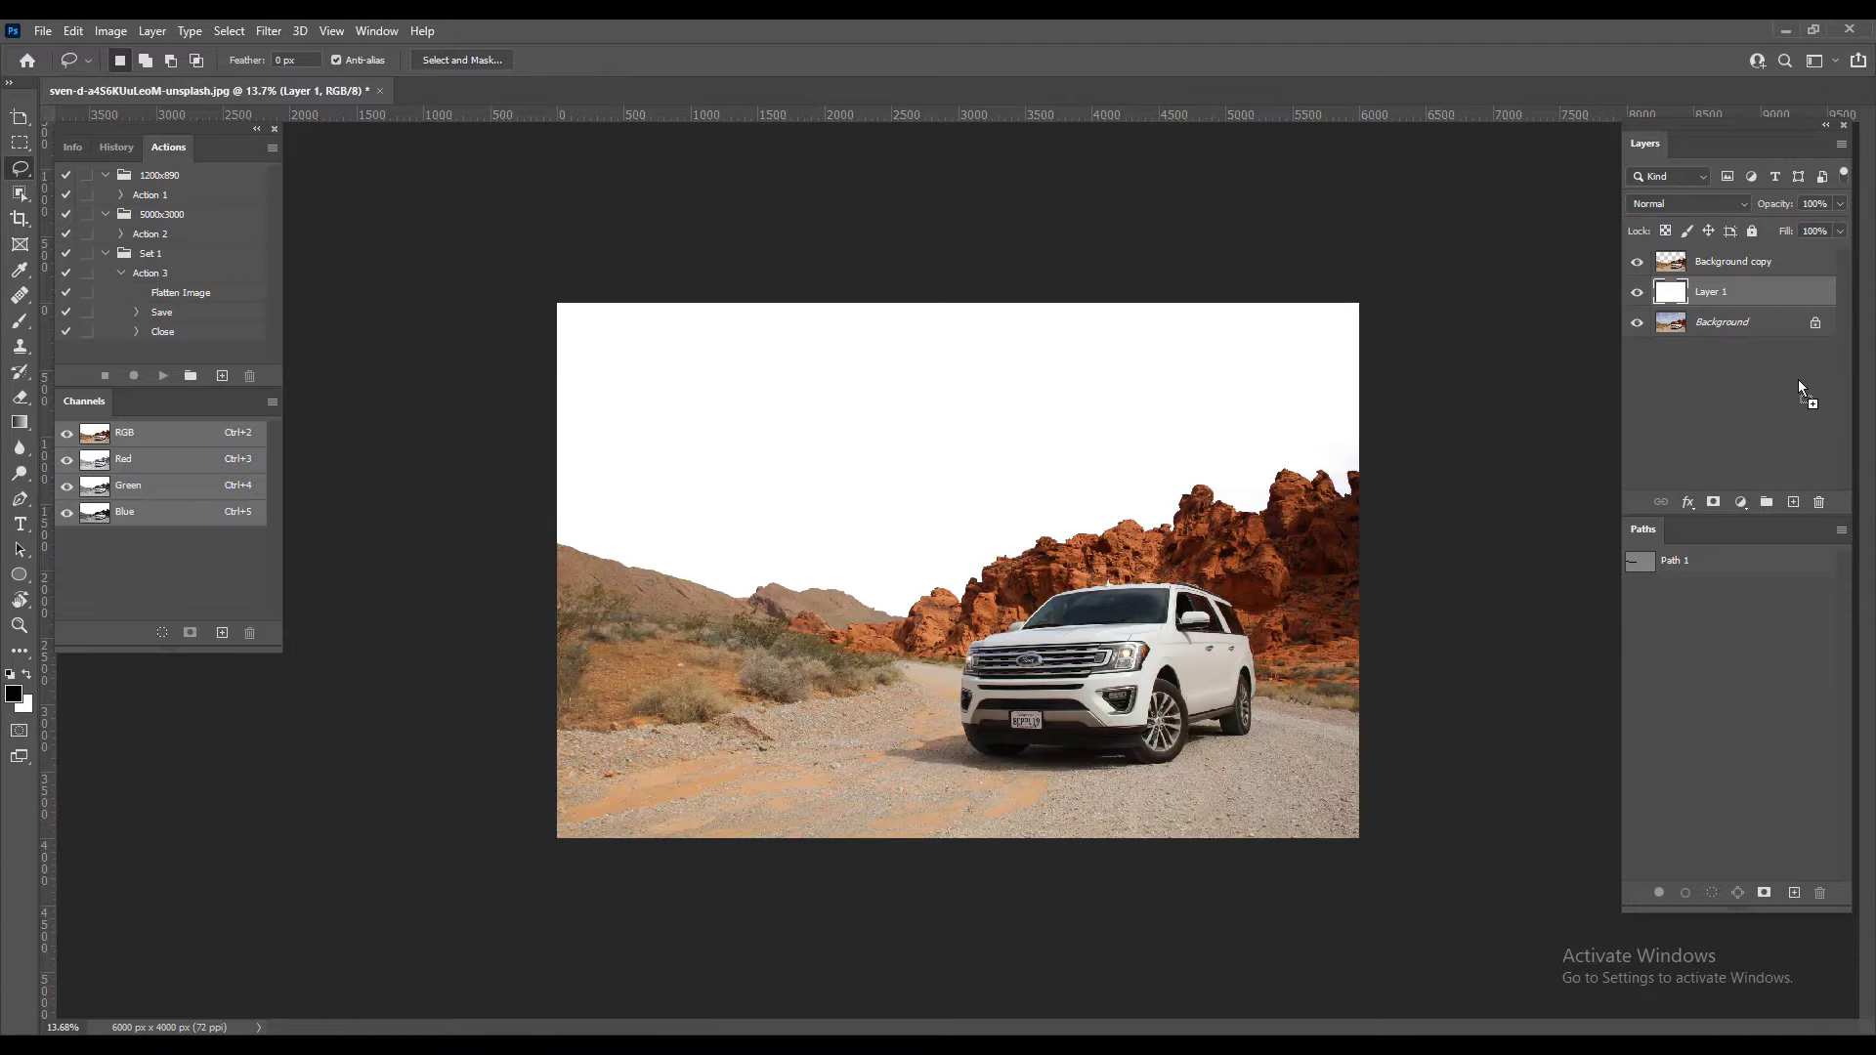
left_click_drag(496, 1051, 1733, 397)
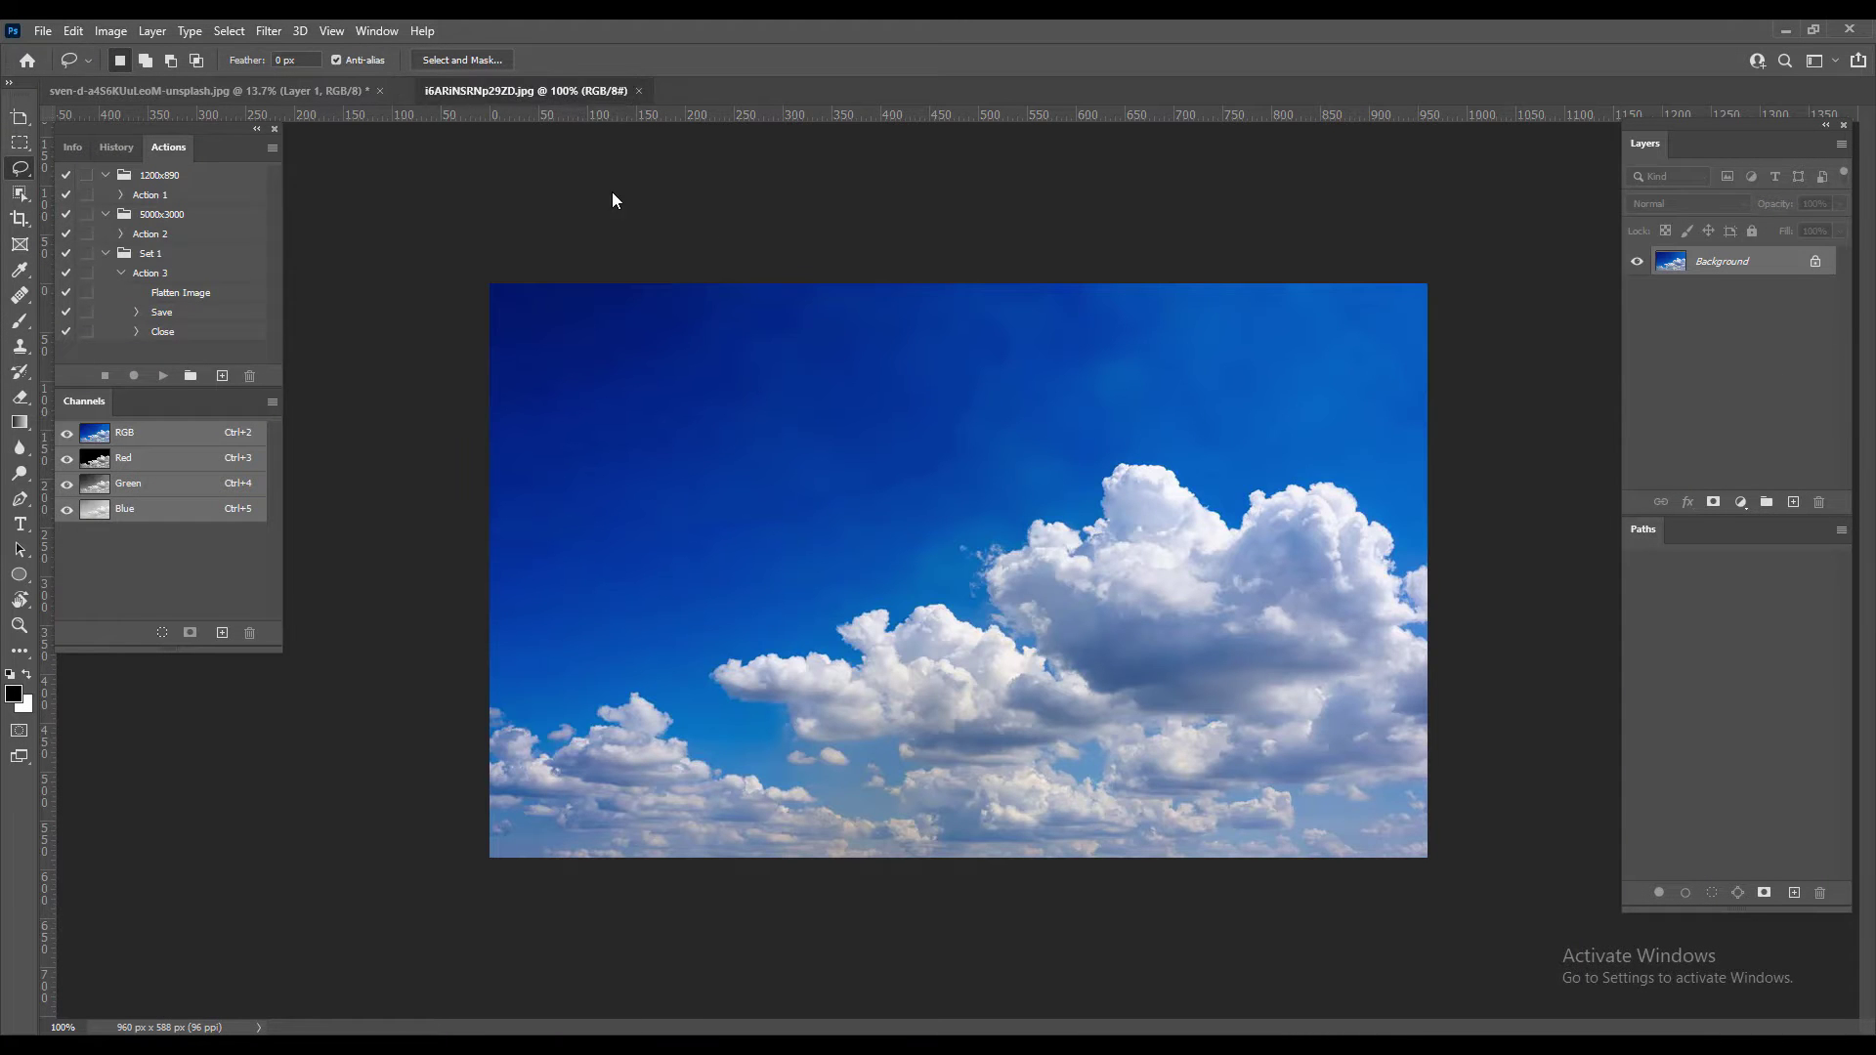
Copy the cloudy sky layer into the car photo and close i6ARiNSRNp29ZD.jpg without saving
left_click_drag(560, 96, 609, 573)
key("ctrl+j")
left_click_drag(1748, 263, 1047, 398)
left_click(1380, 572)
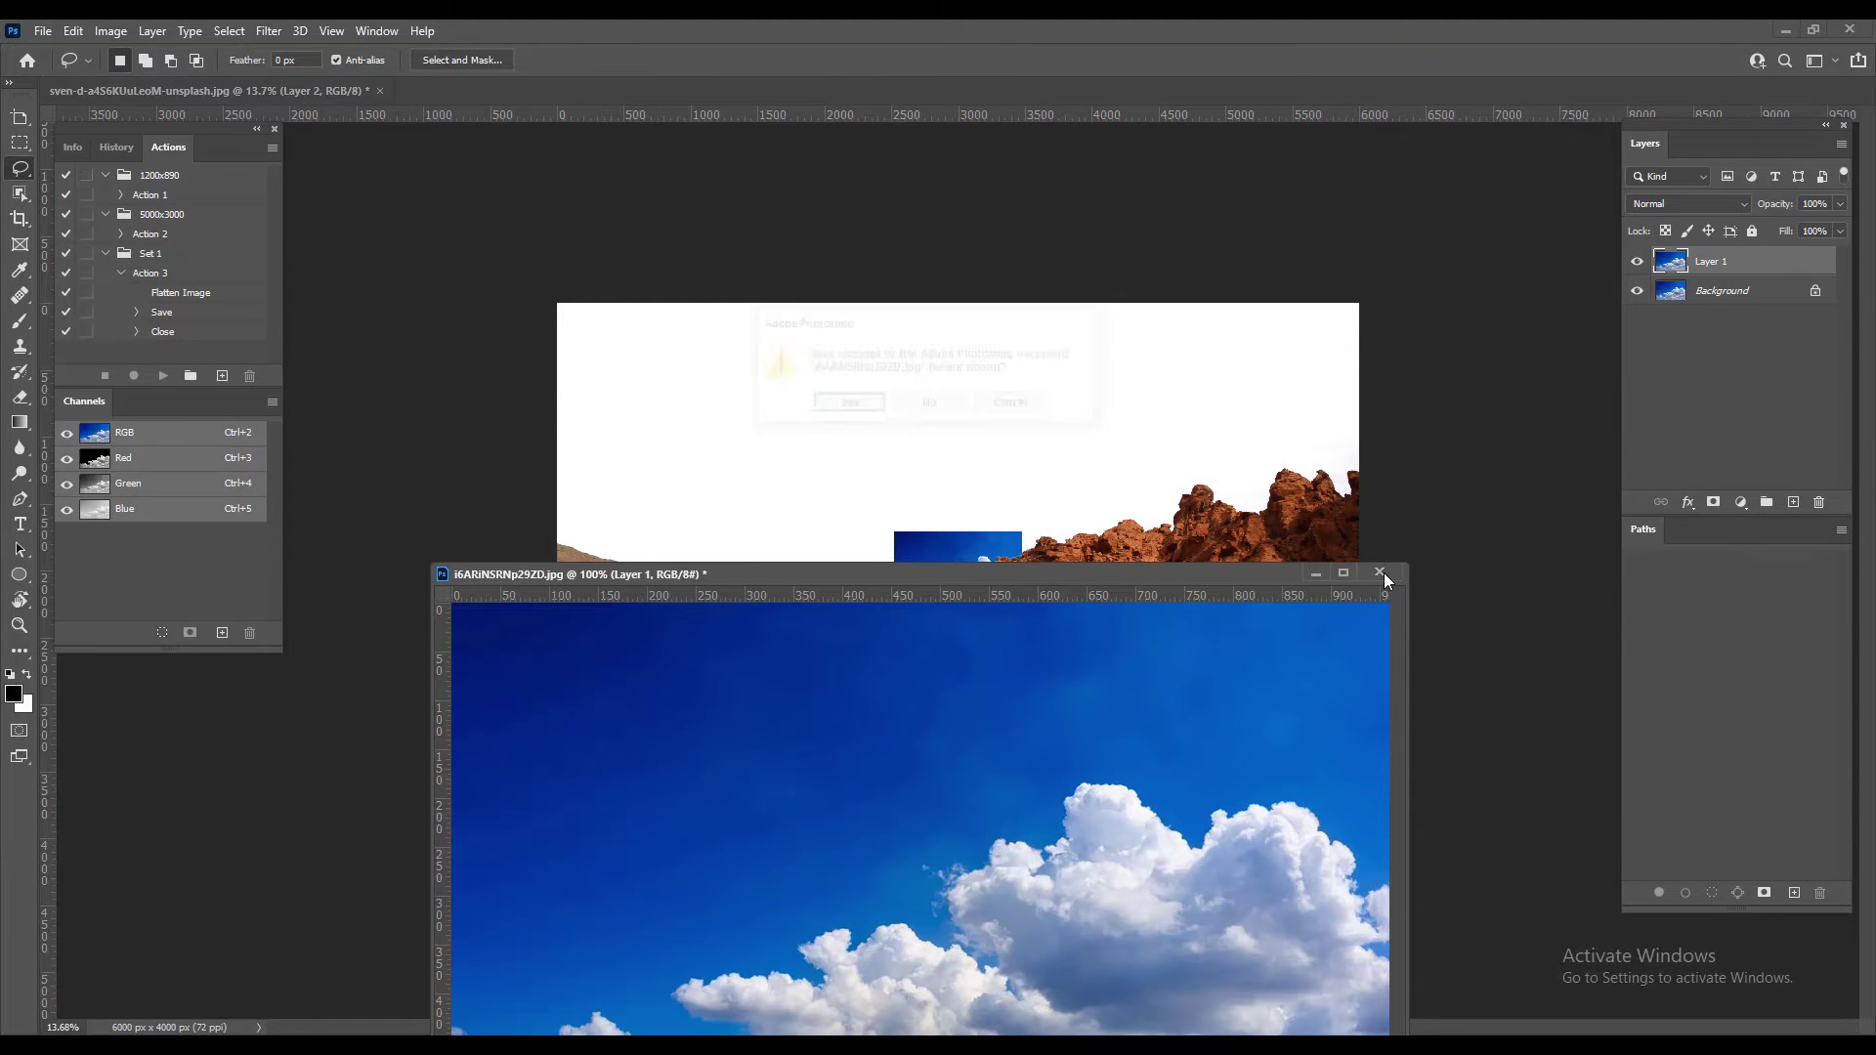
left_click(927, 405)
Free-transform Layer 2, enlarging and positioning the cloudy sky over the white sky area
key("ctrl+t")
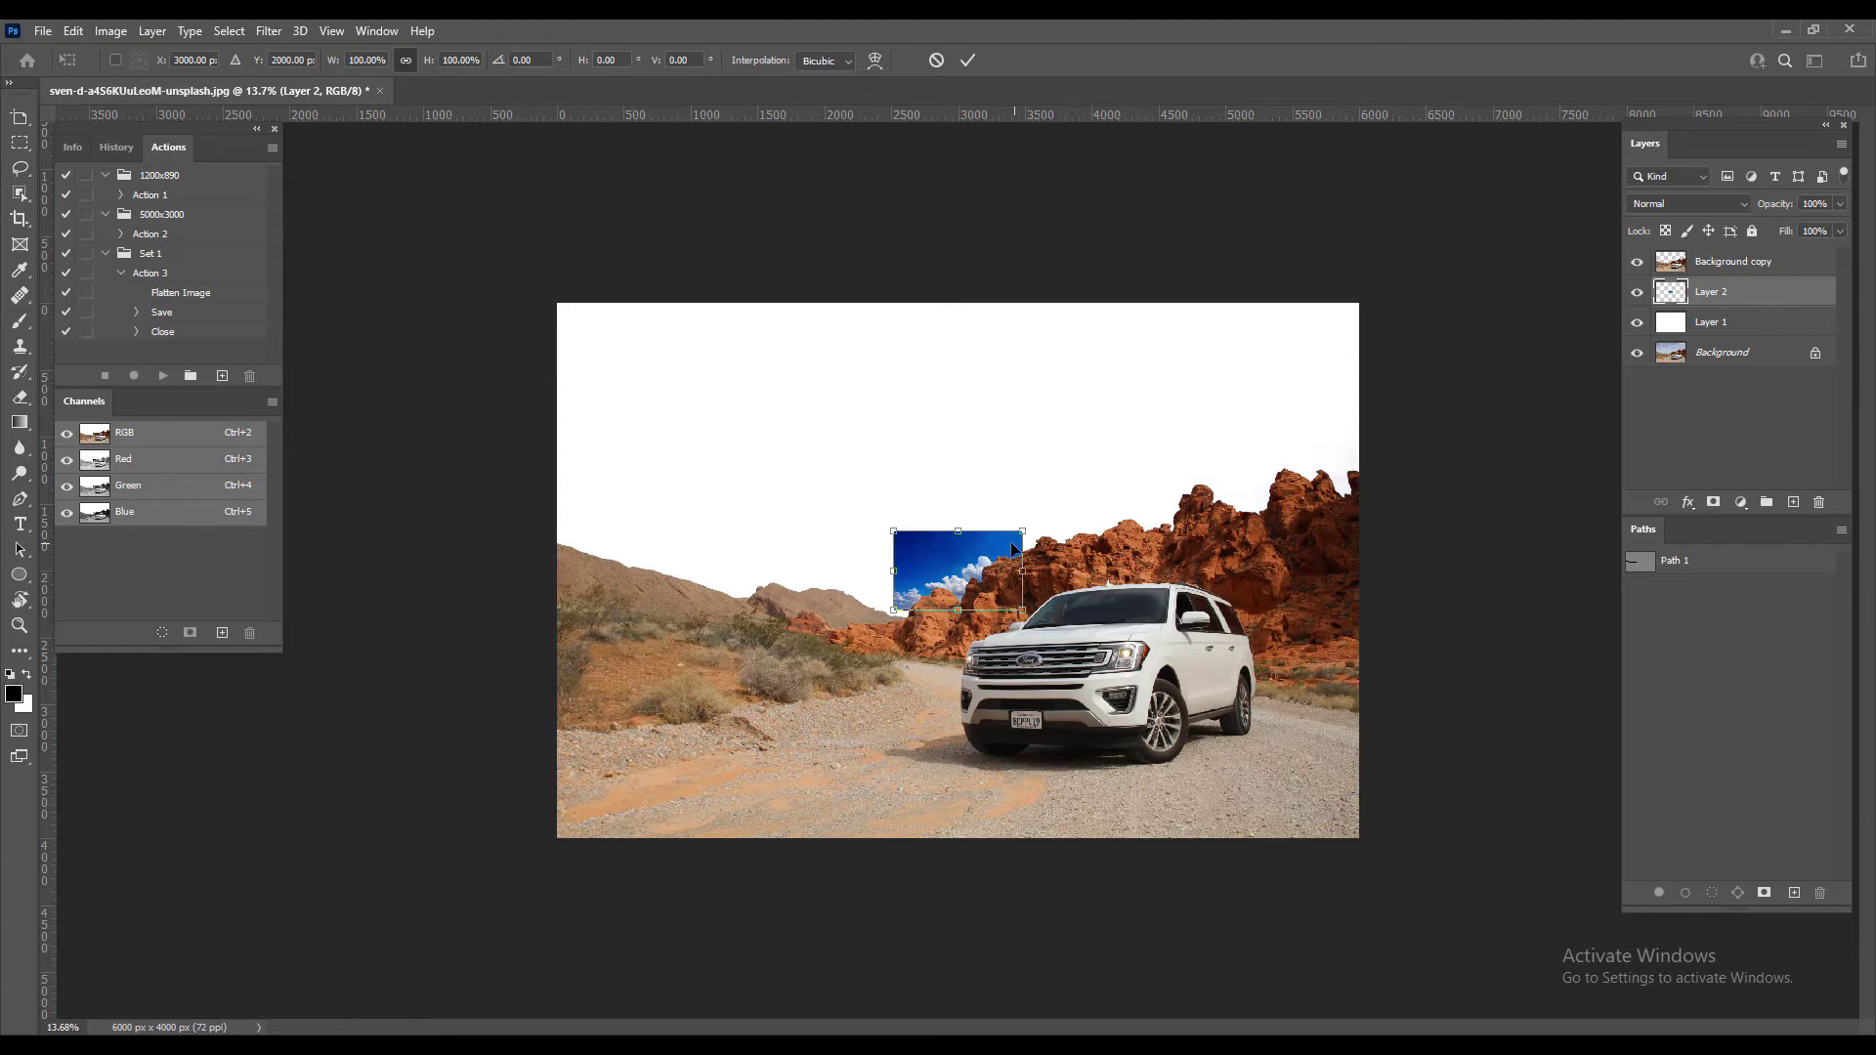
mouse_move(989, 561)
left_mouse_down()
mouse_move(976, 468)
mouse_move(1200, 580)
left_mouse_up()
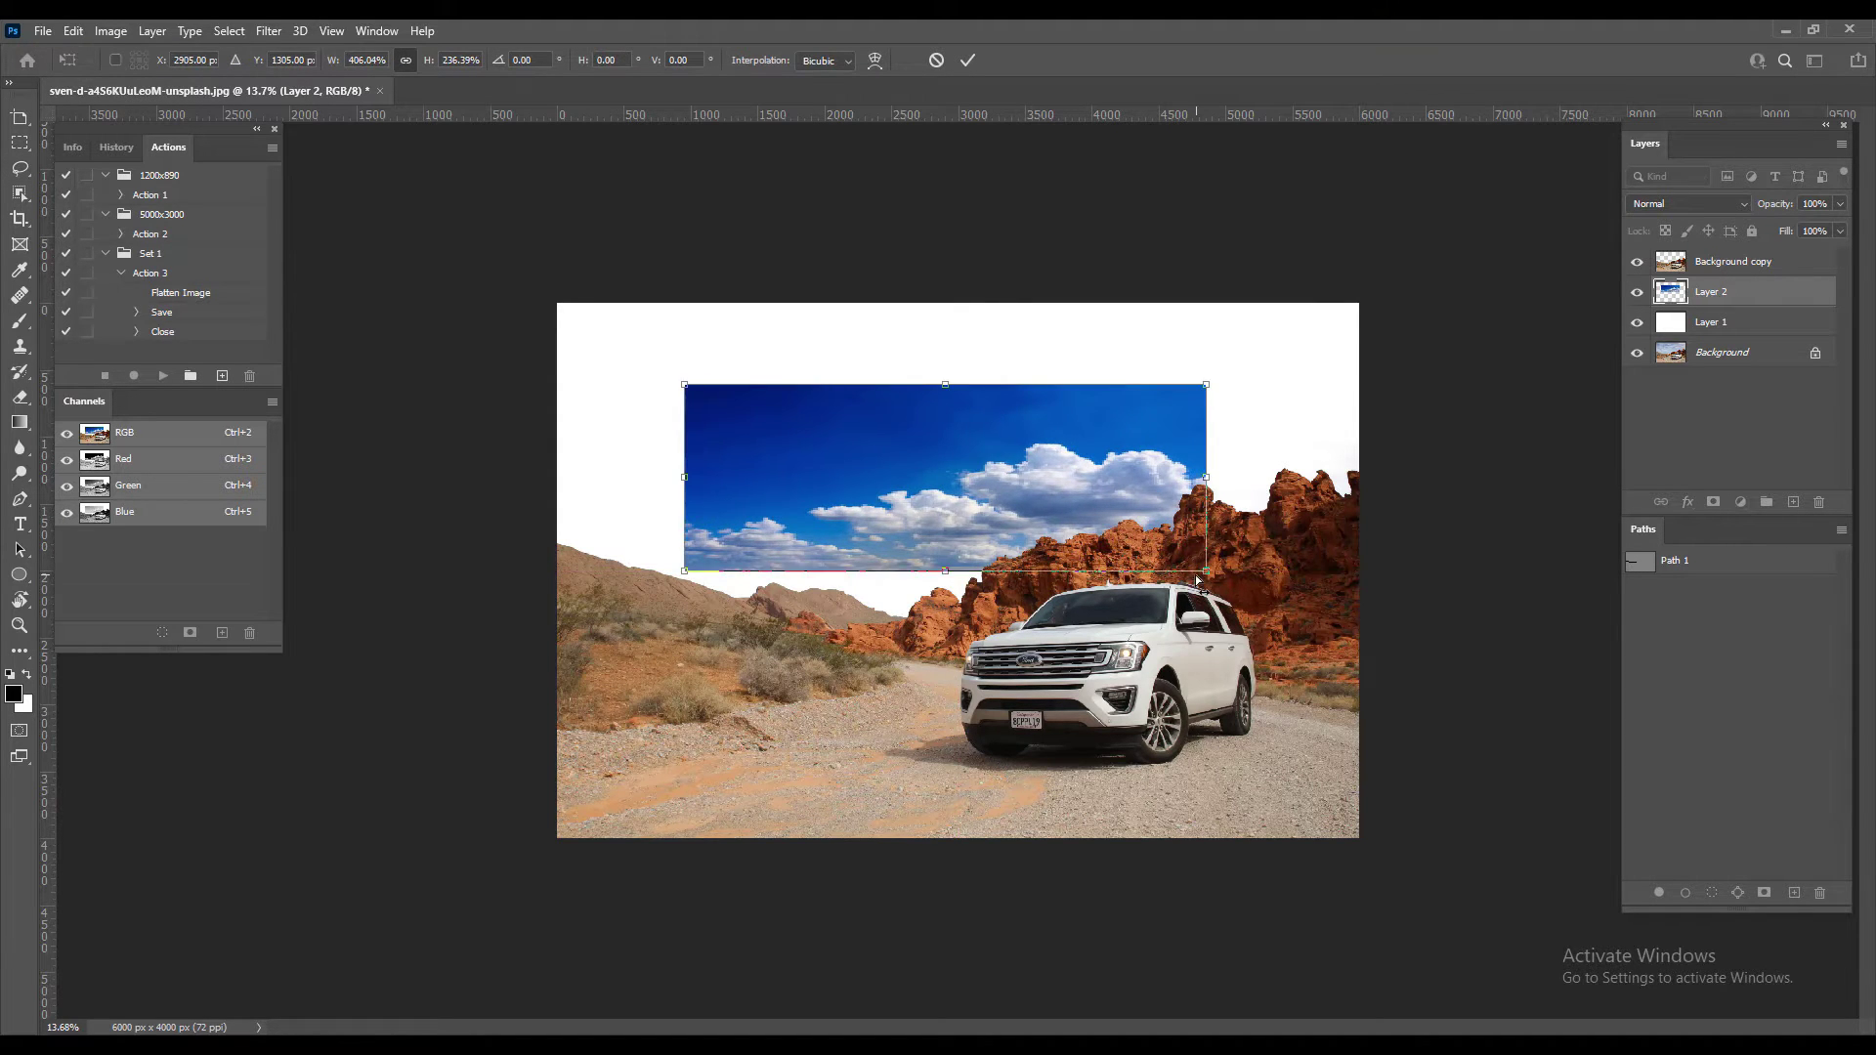
key("ctrl+z")
left_click_drag(1007, 518, 1376, 611)
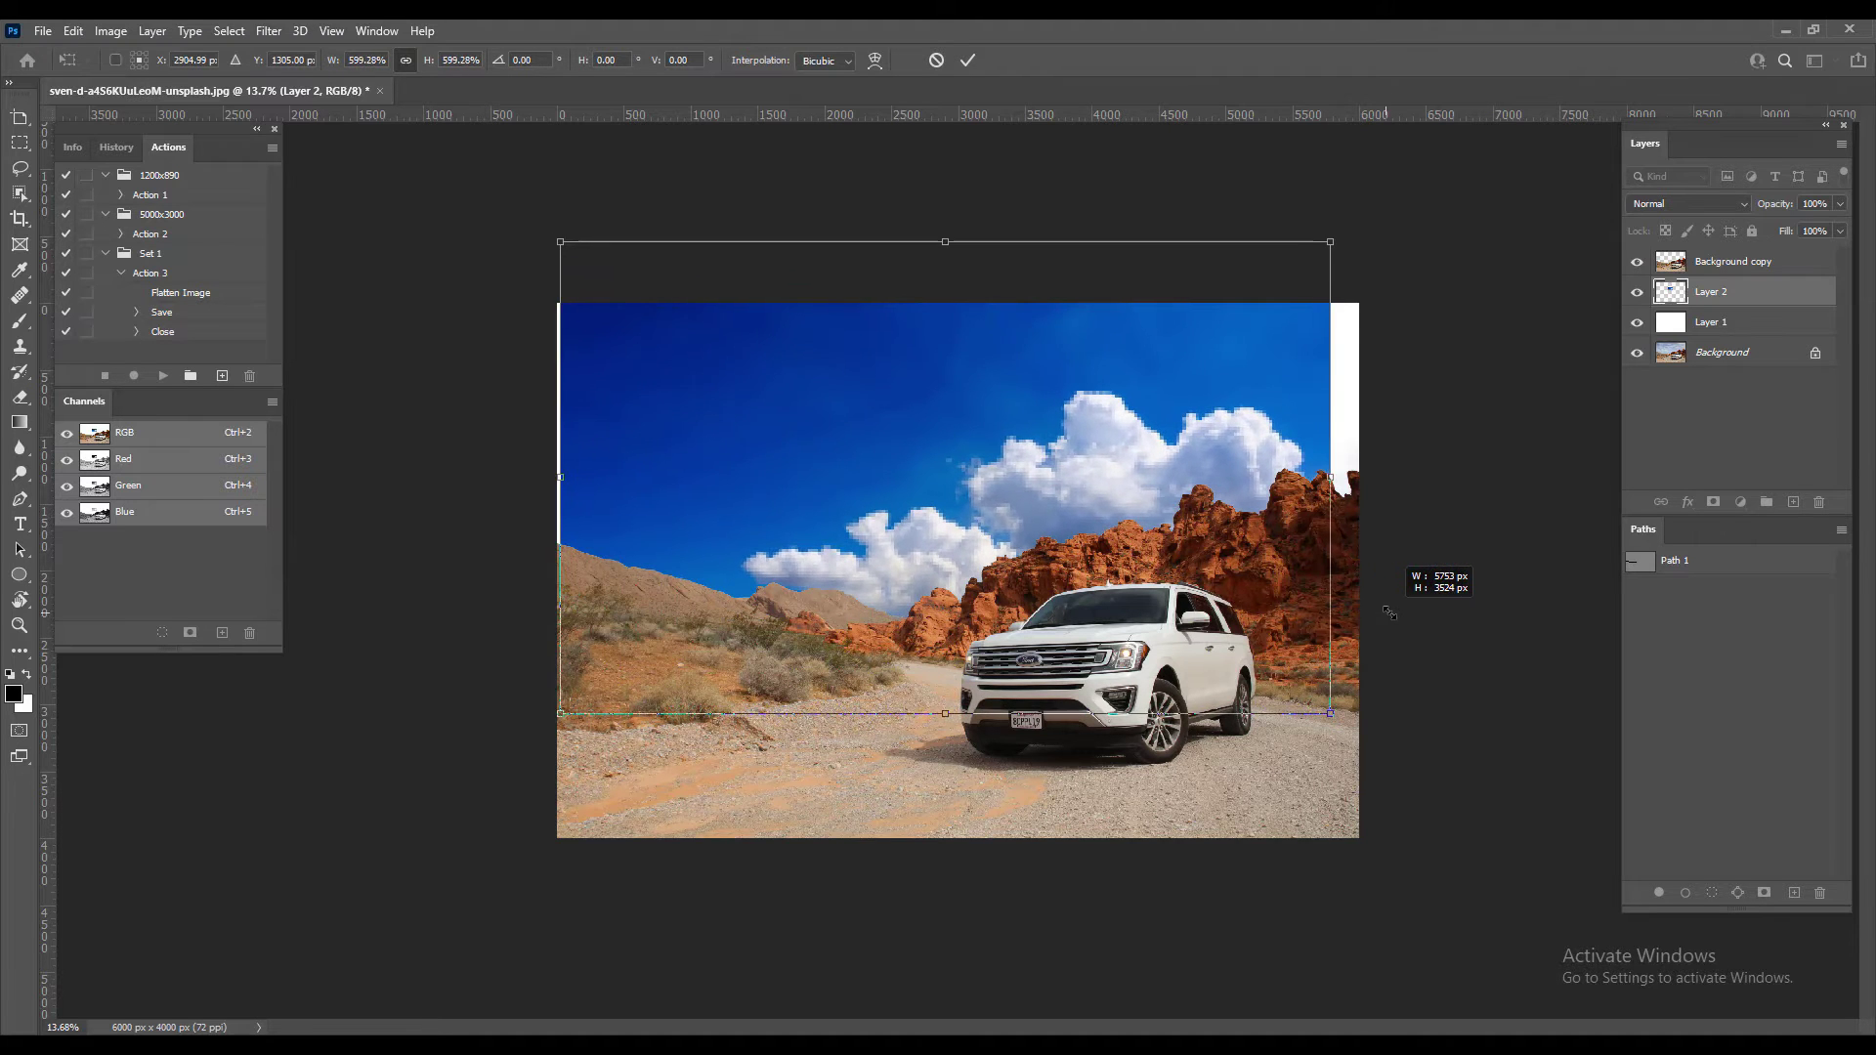
left_click_drag(1376, 611, 1424, 639)
mouse_move(941, 739)
left_mouse_down()
mouse_move(967, 582)
mouse_move(967, 628)
left_mouse_up()
left_click_drag(1282, 422, 1359, 407)
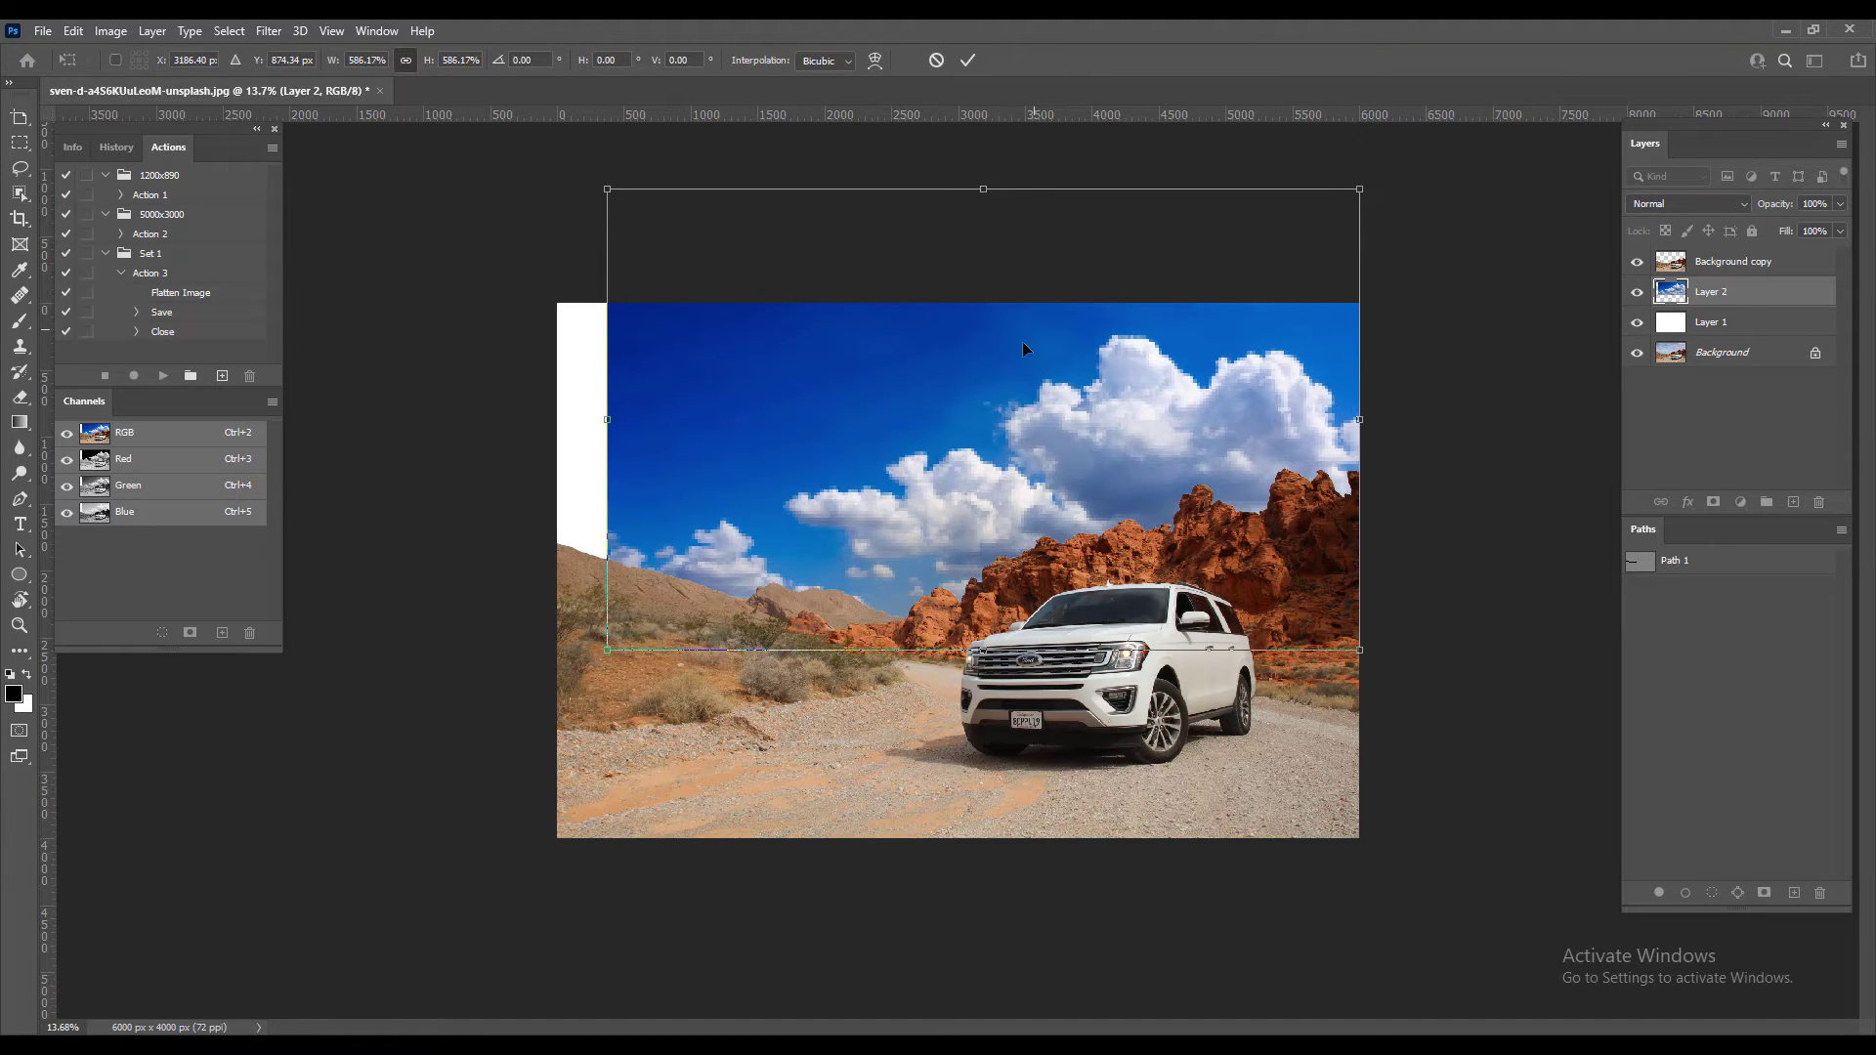
left_click_drag(1022, 342, 1020, 437)
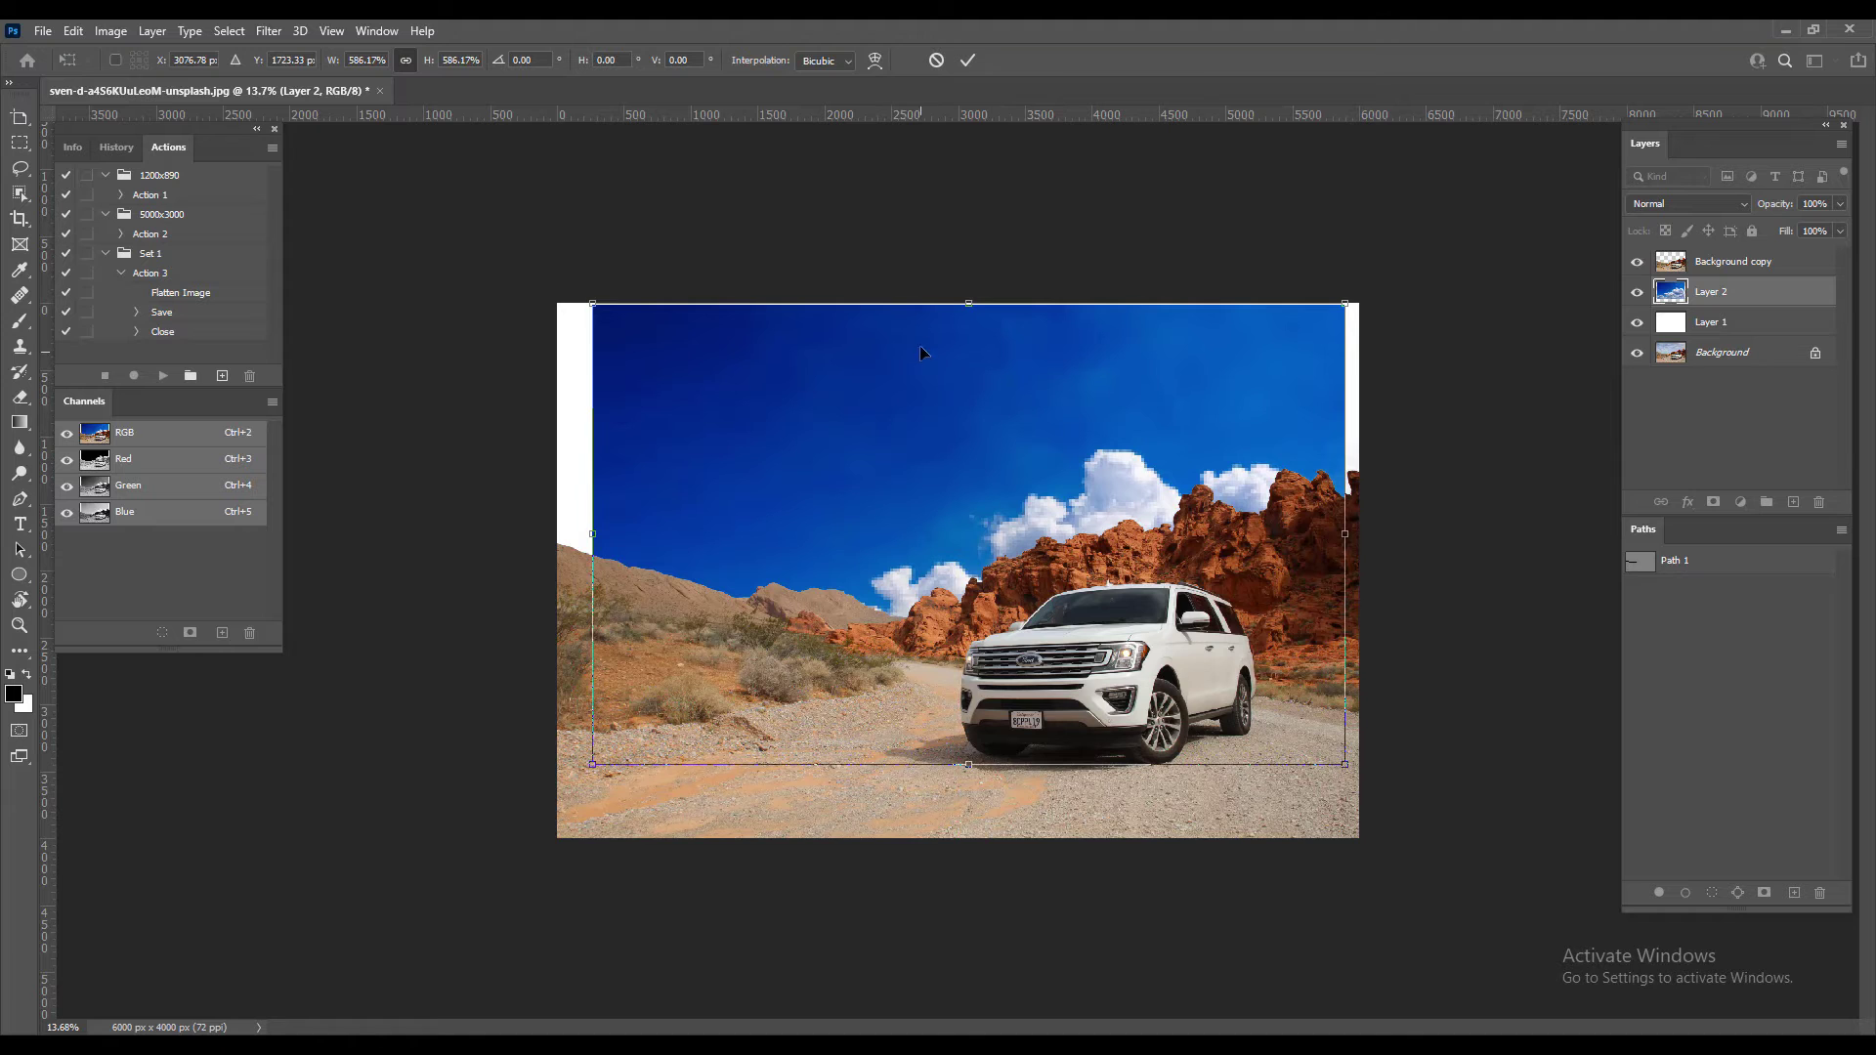
left_click_drag(968, 764, 965, 583)
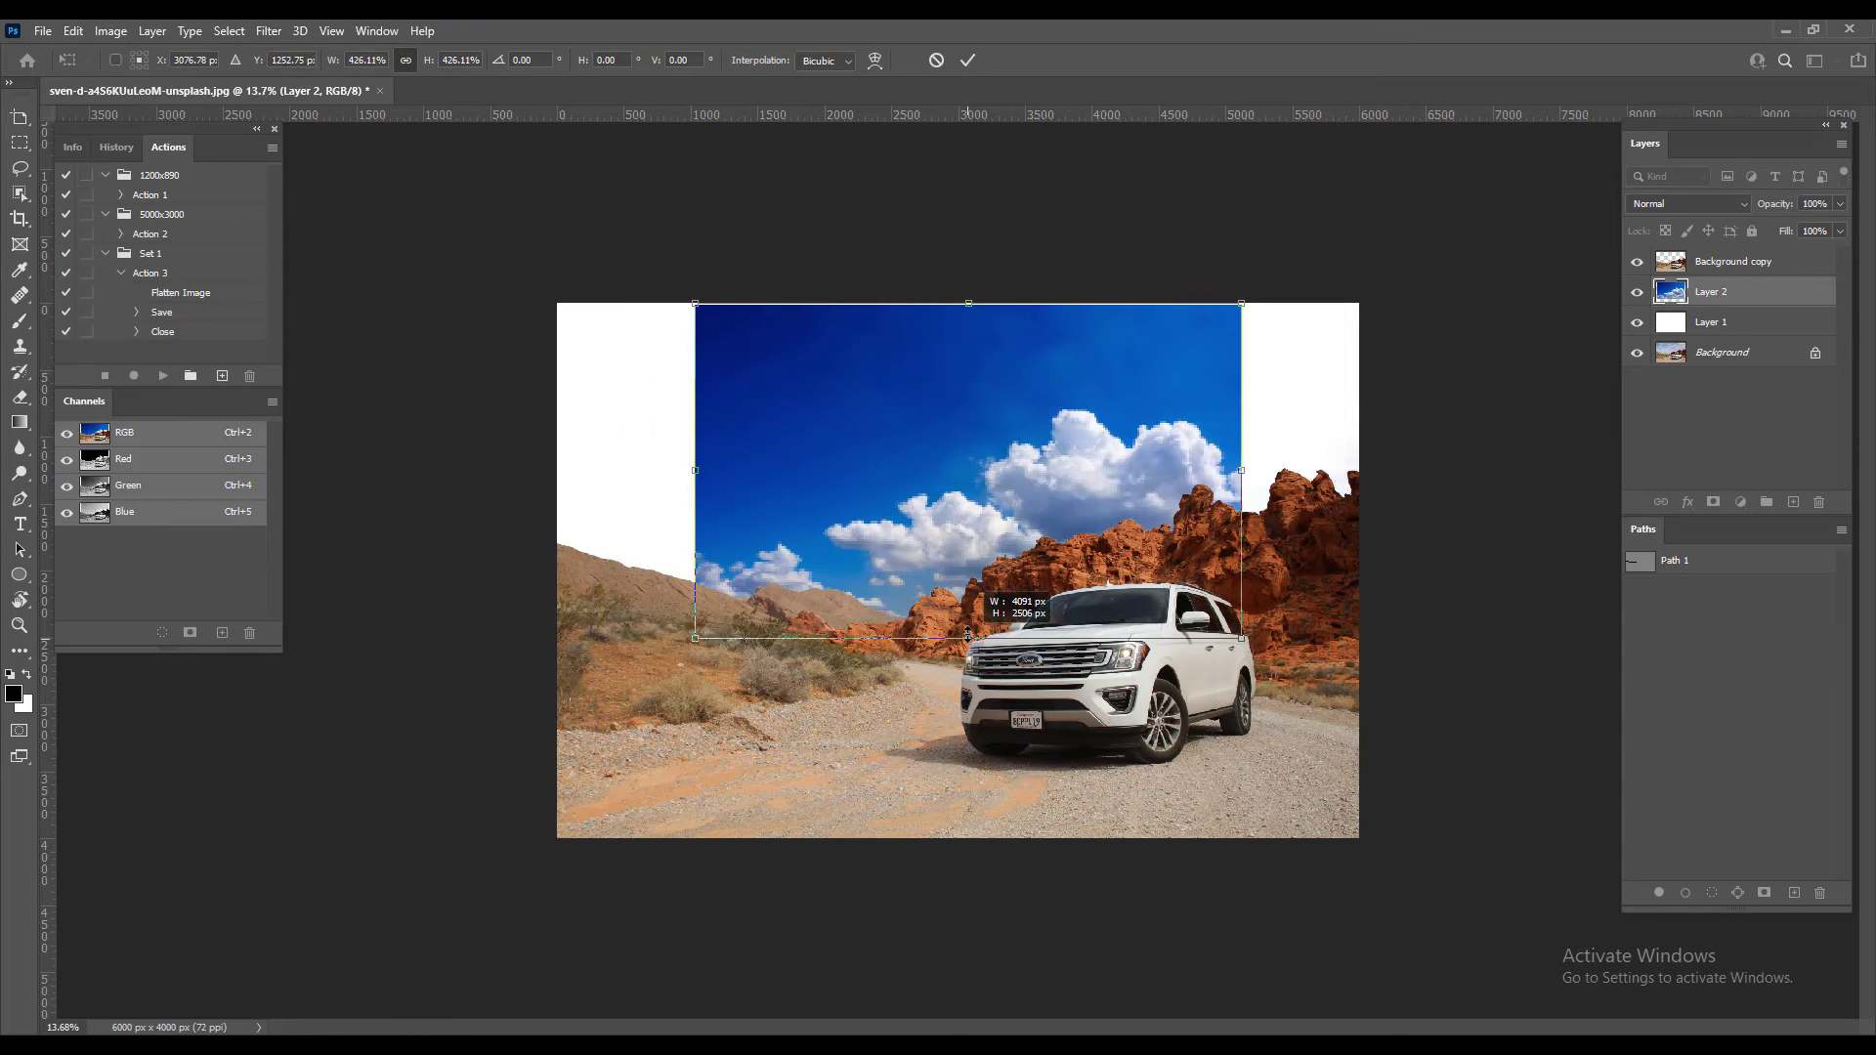
left_click_drag(1199, 437, 1354, 440)
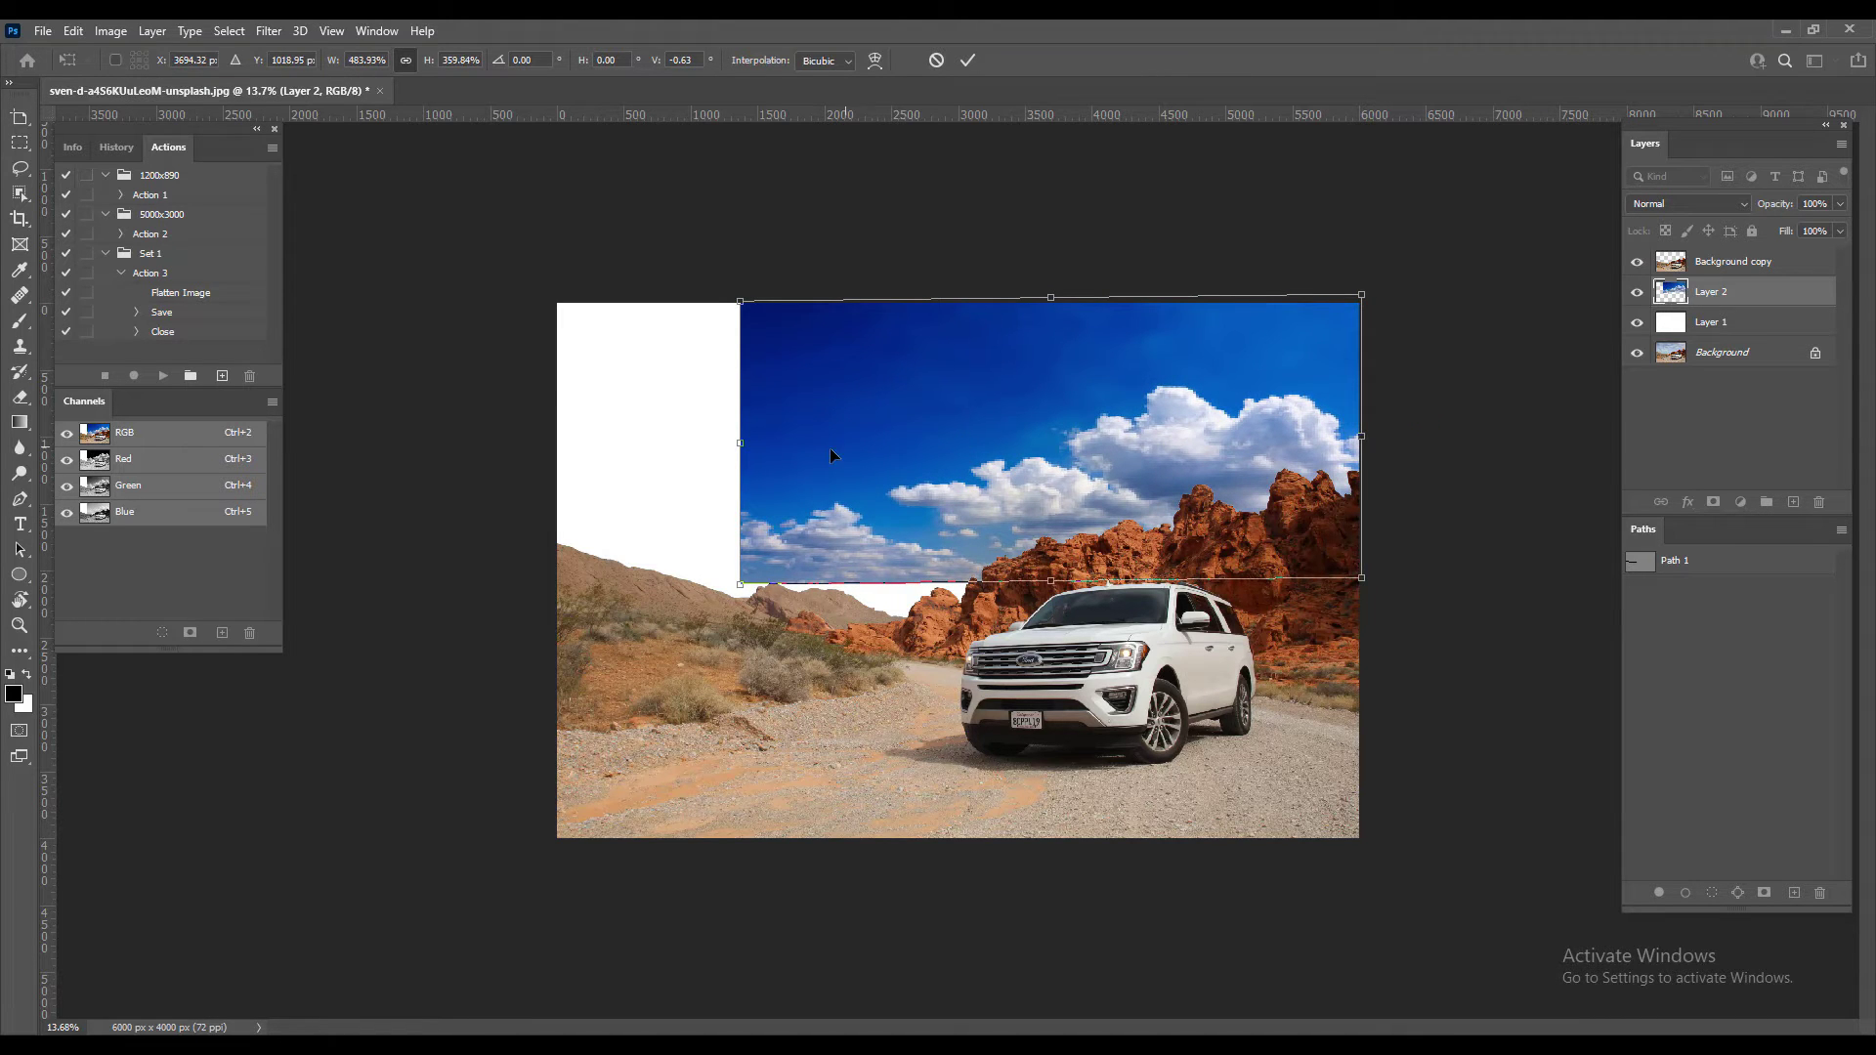
left_click_drag(749, 445, 547, 442)
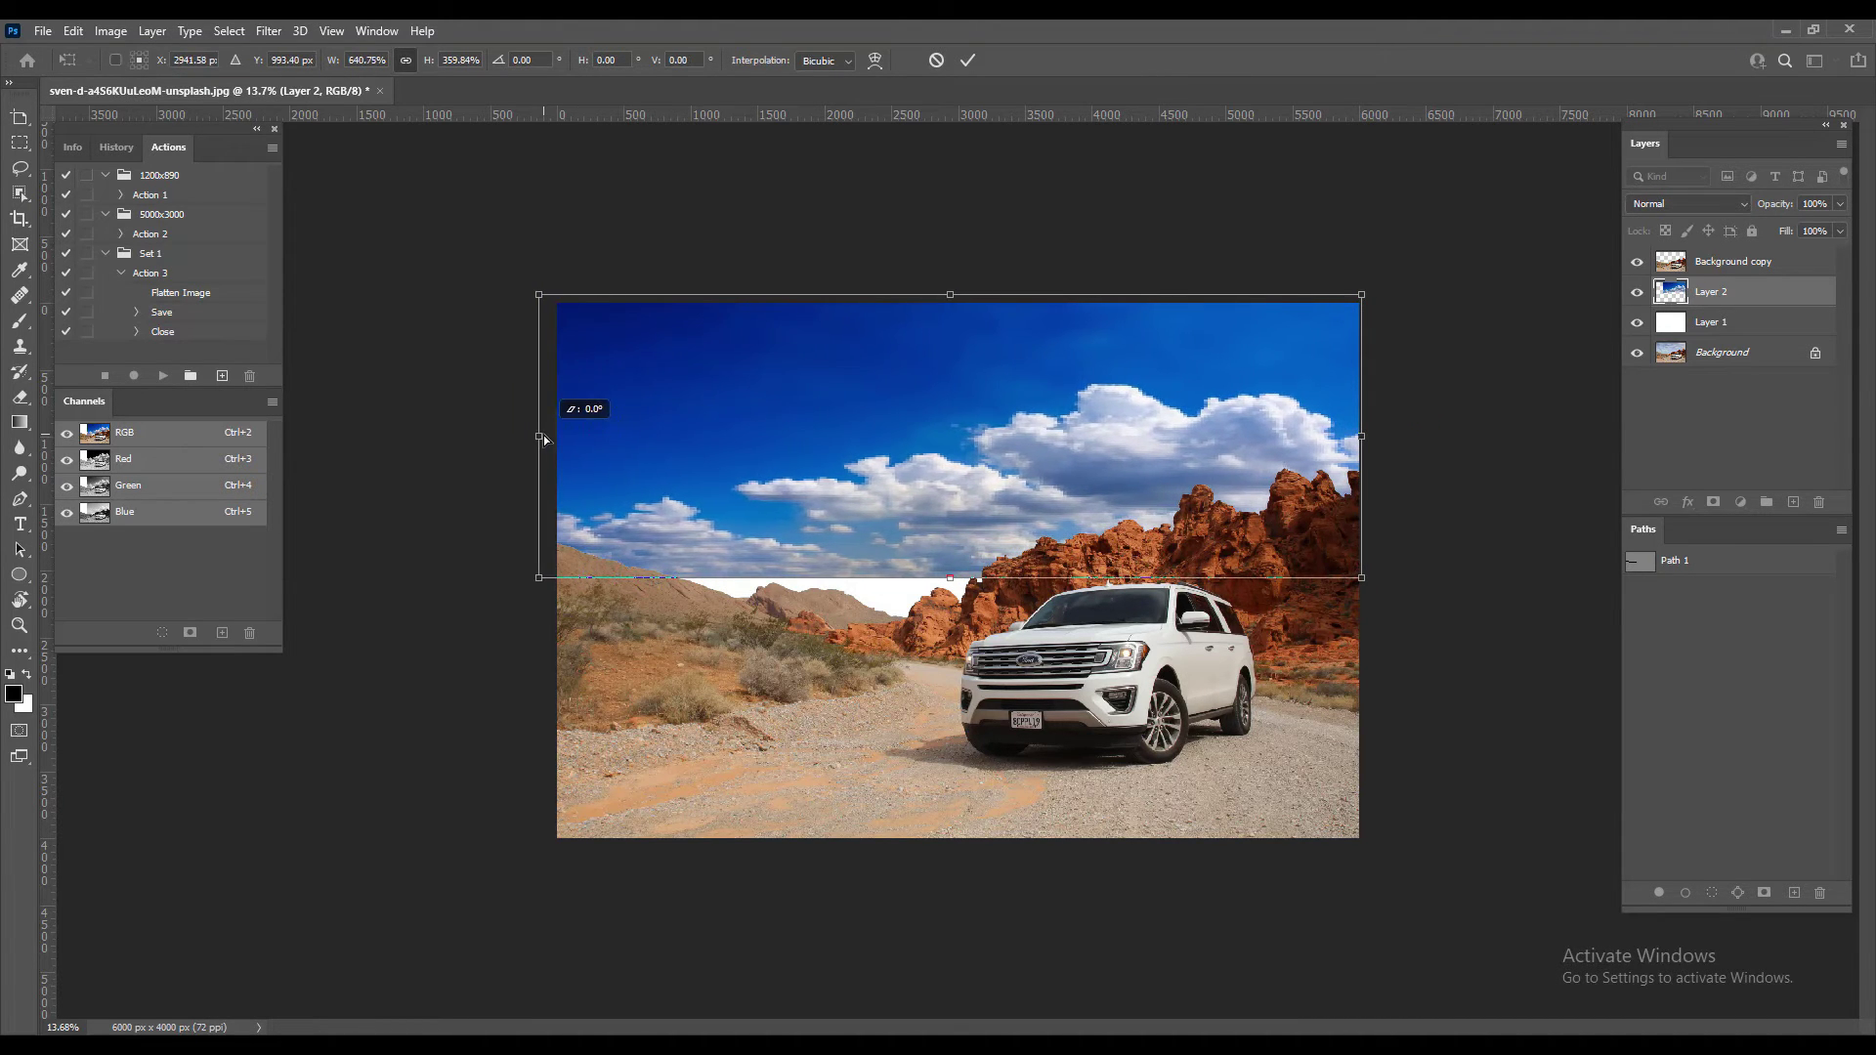
Fine-tune the sky's top, bottom, left and right edges to the photo and commit
mouse_move(946, 577)
left_mouse_down()
mouse_move(945, 629)
mouse_move(1002, 622)
left_mouse_up()
key("ctrl+z")
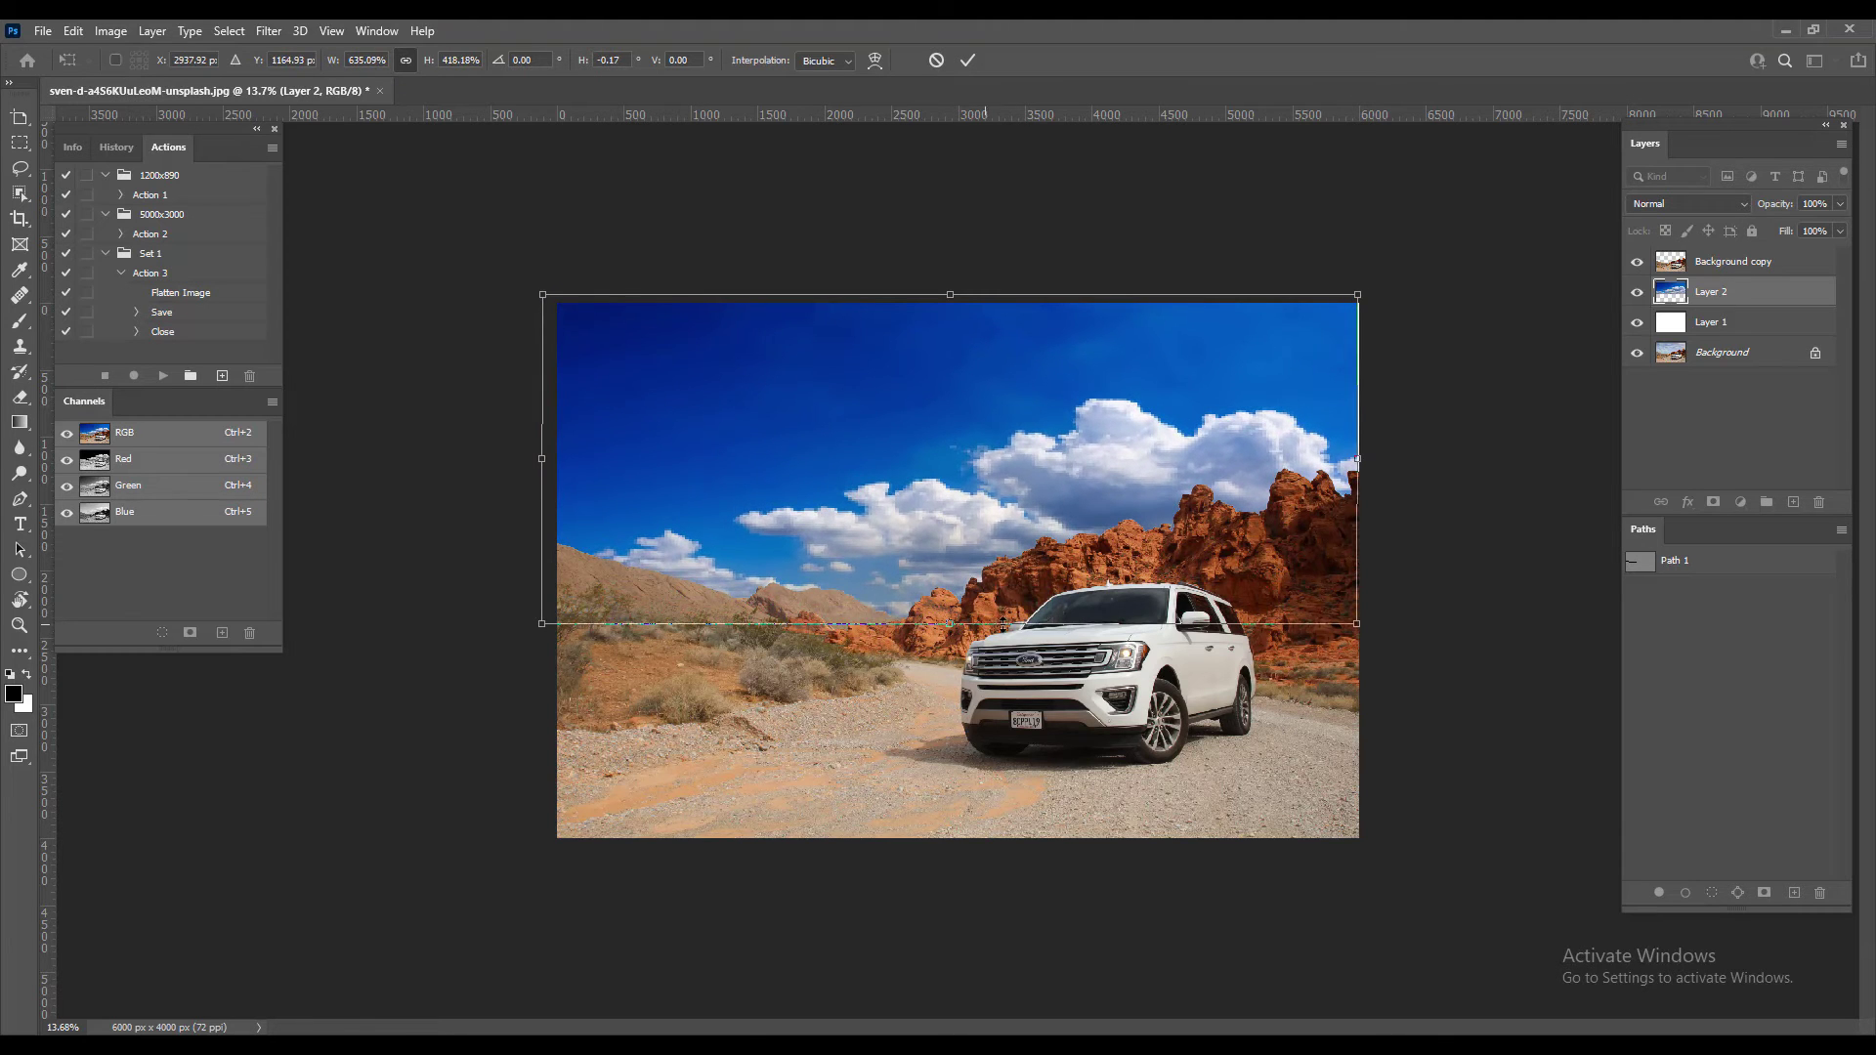
left_click_drag(1357, 459, 1366, 459)
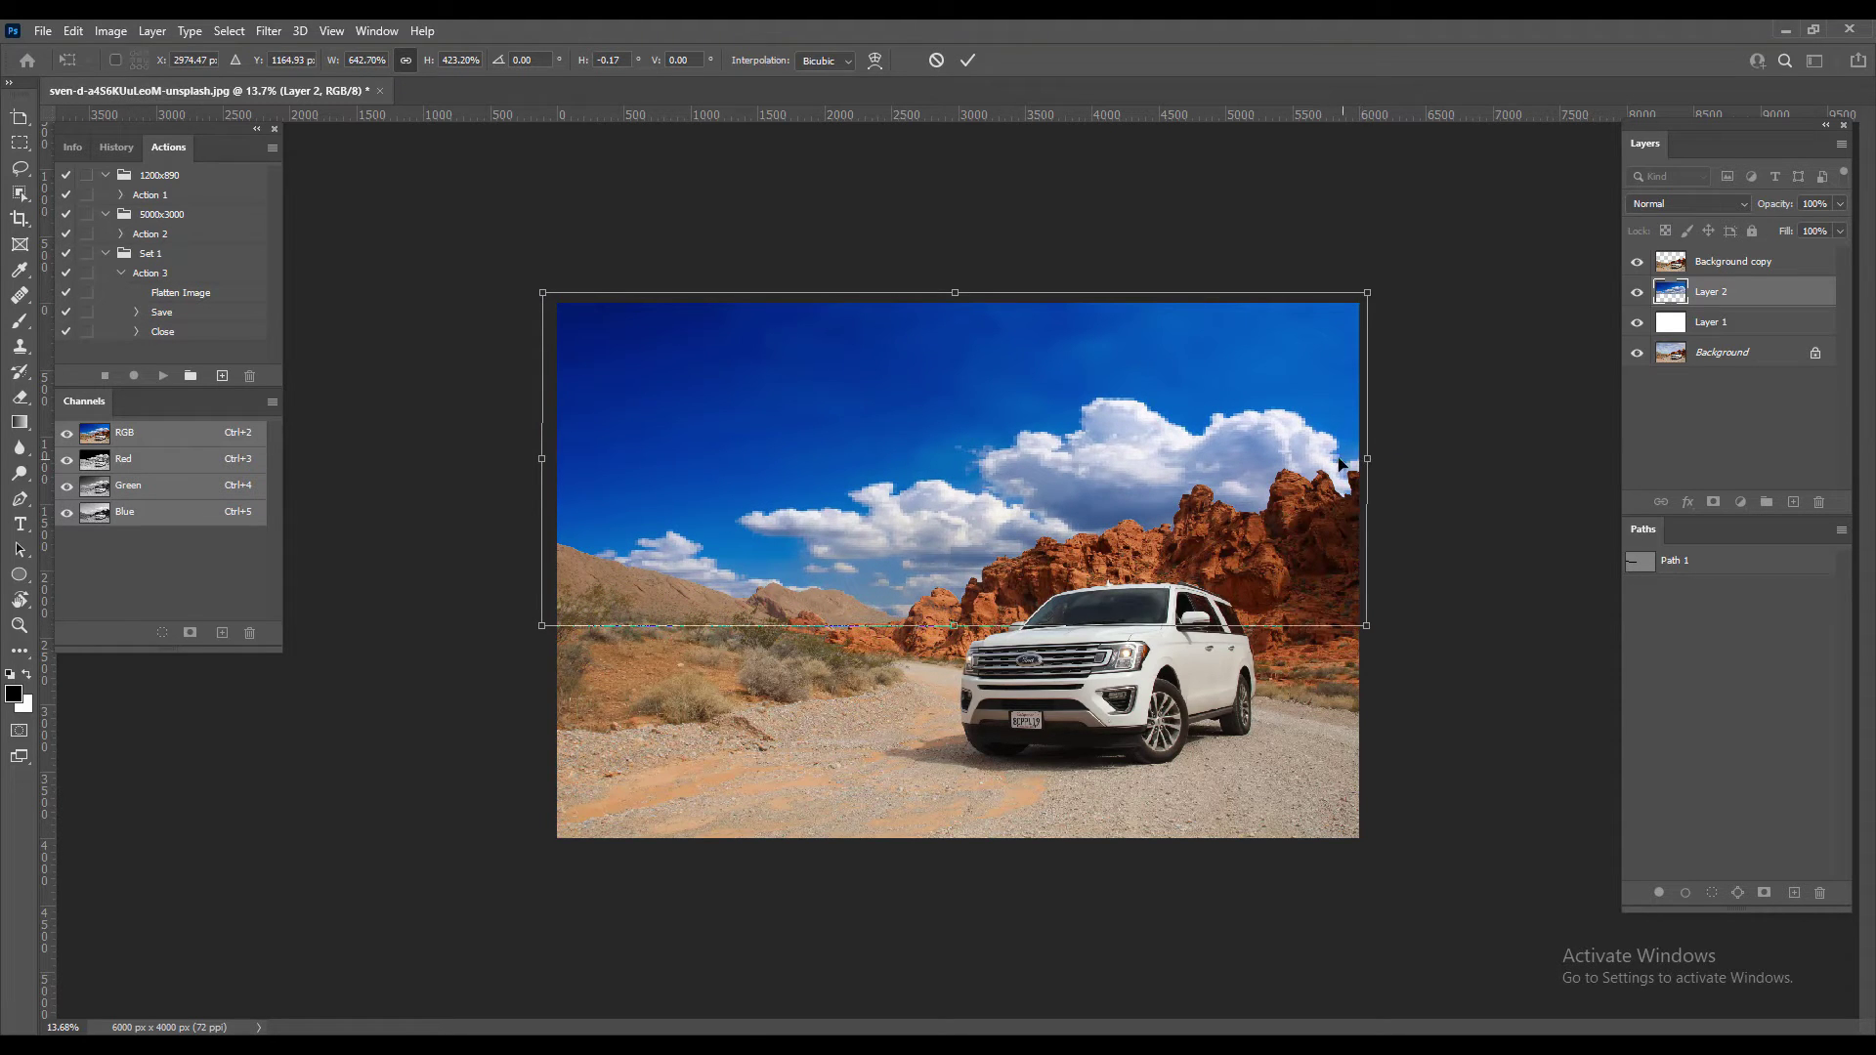
left_click_drag(958, 291, 960, 304)
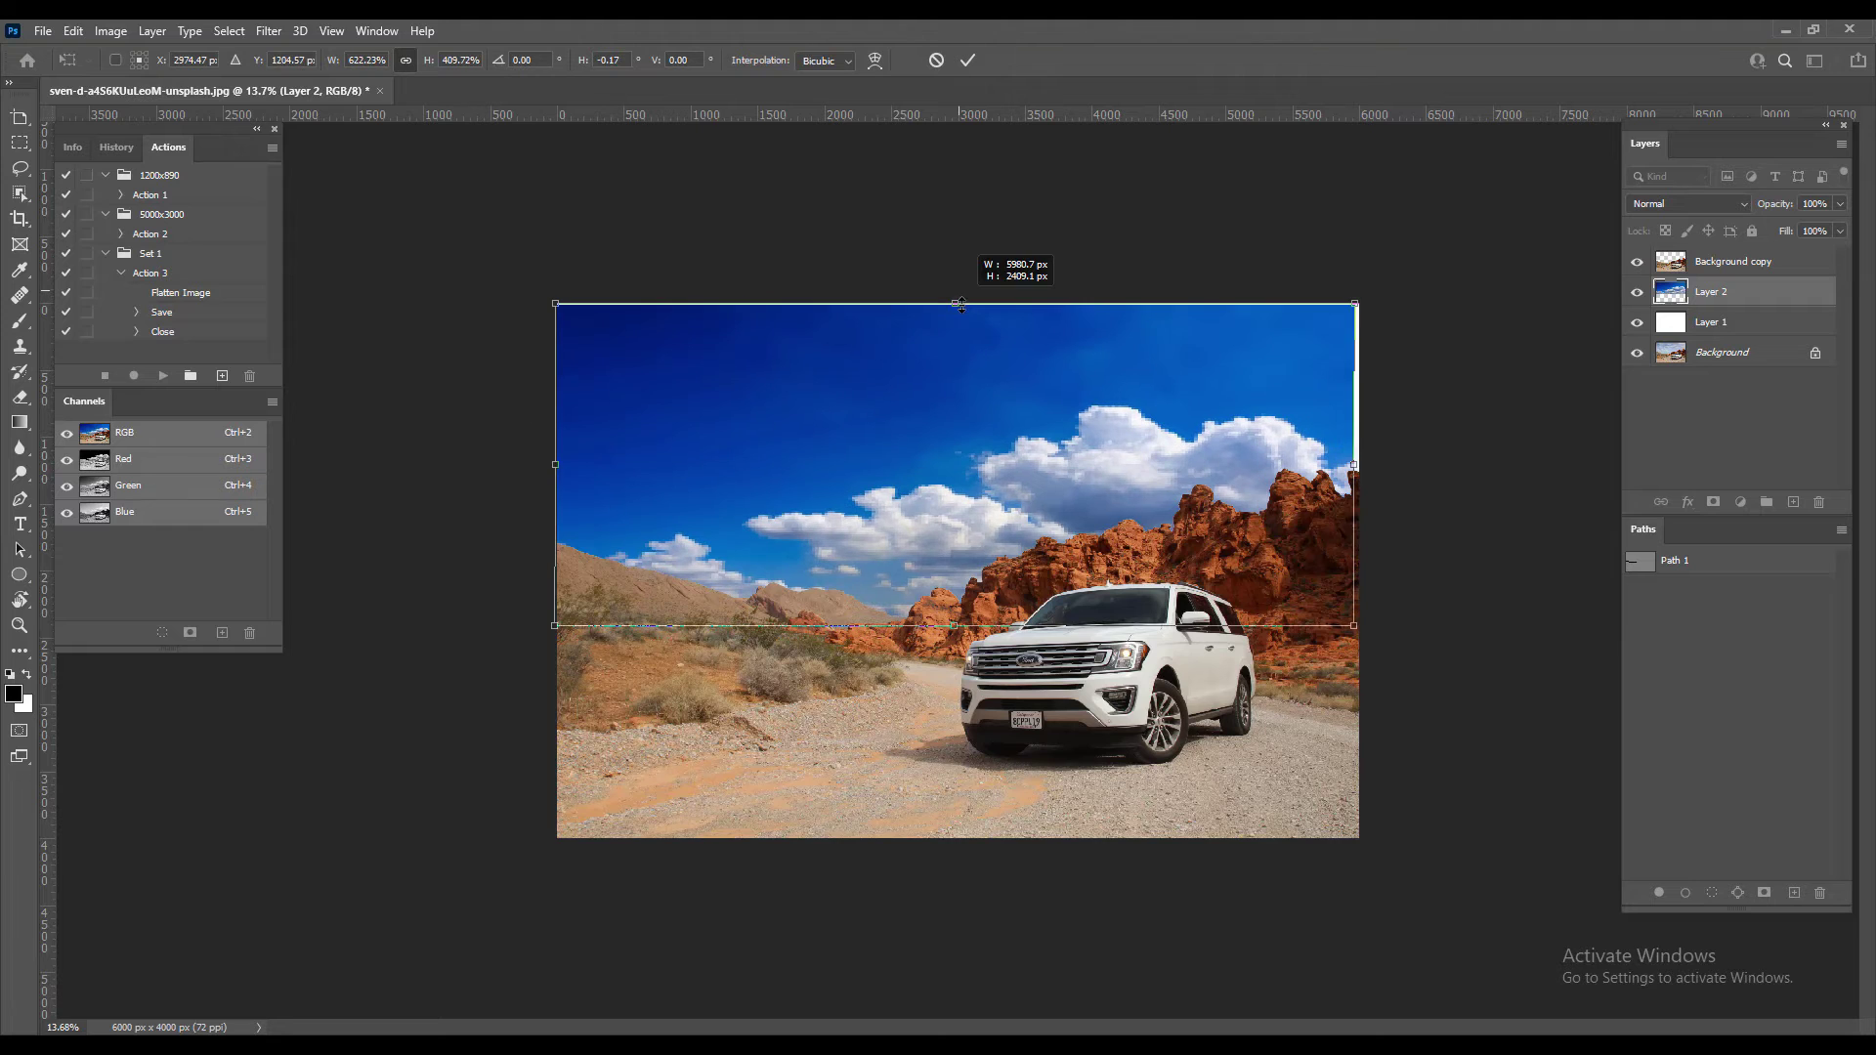
left_click_drag(956, 626, 956, 596)
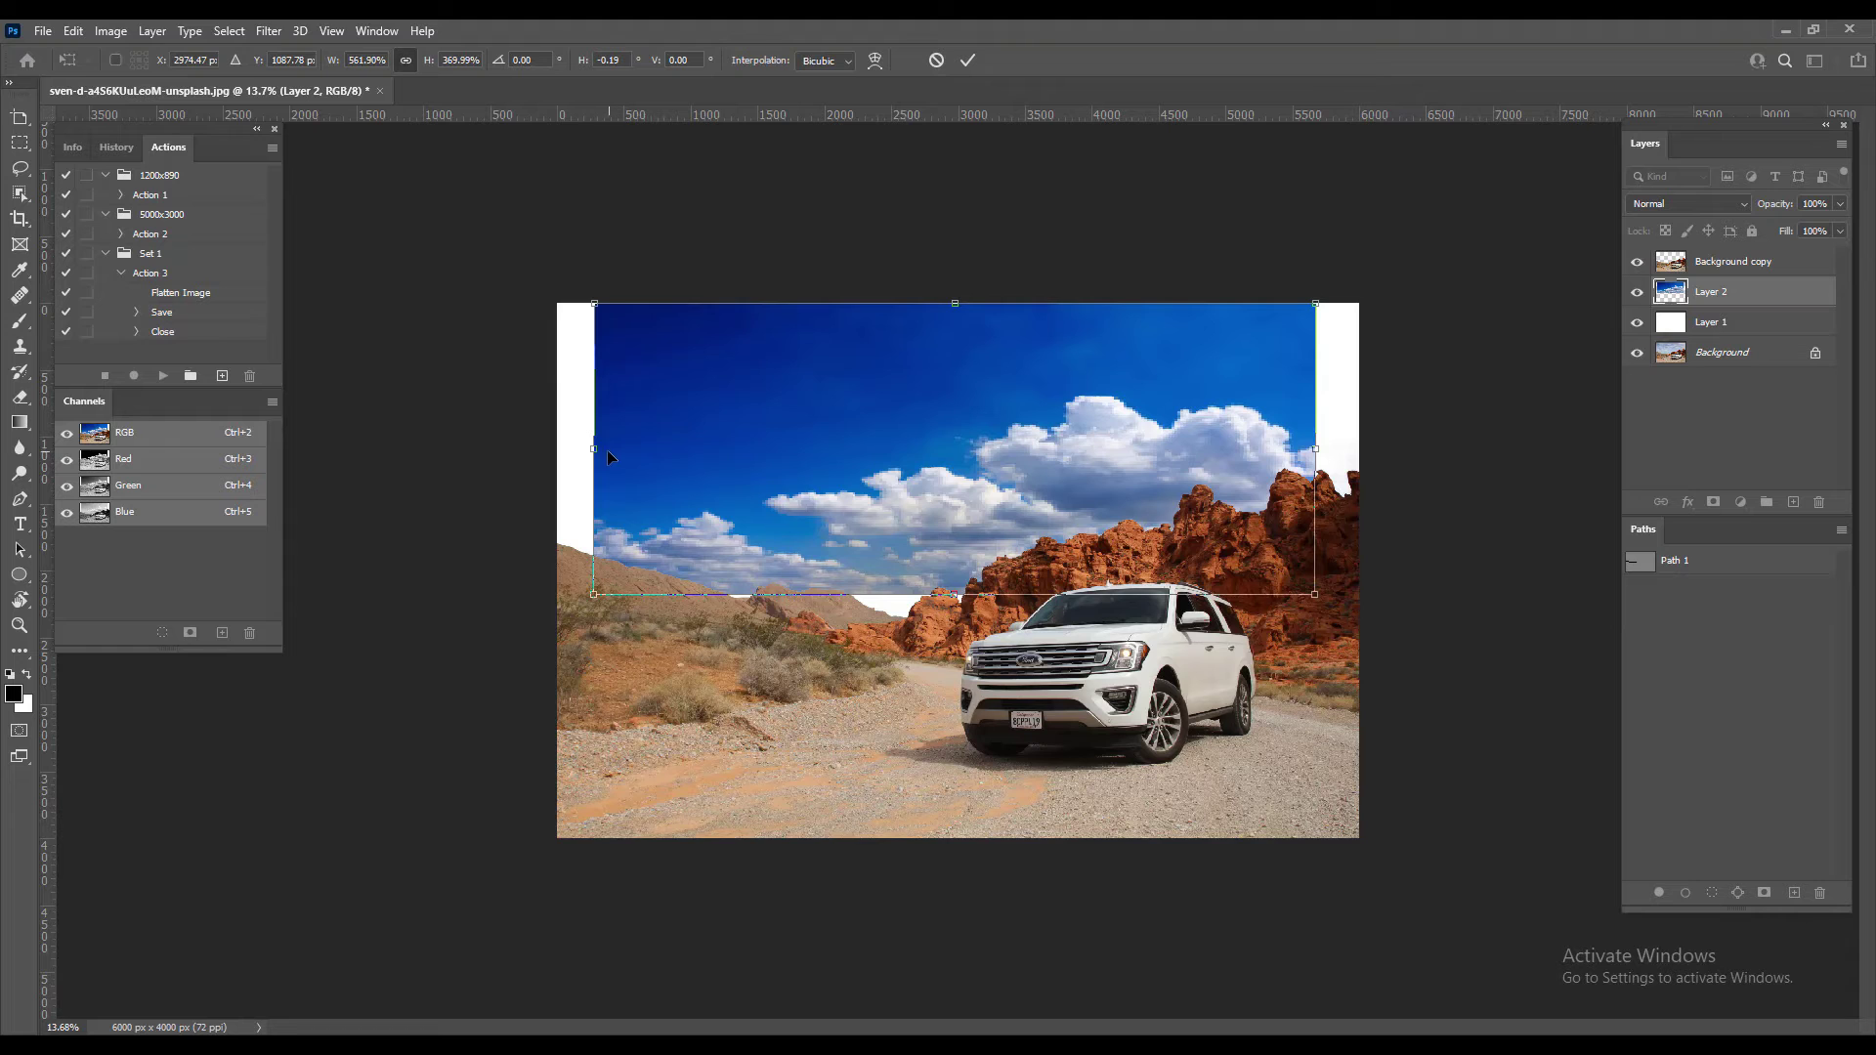
left_click_drag(594, 447, 557, 446)
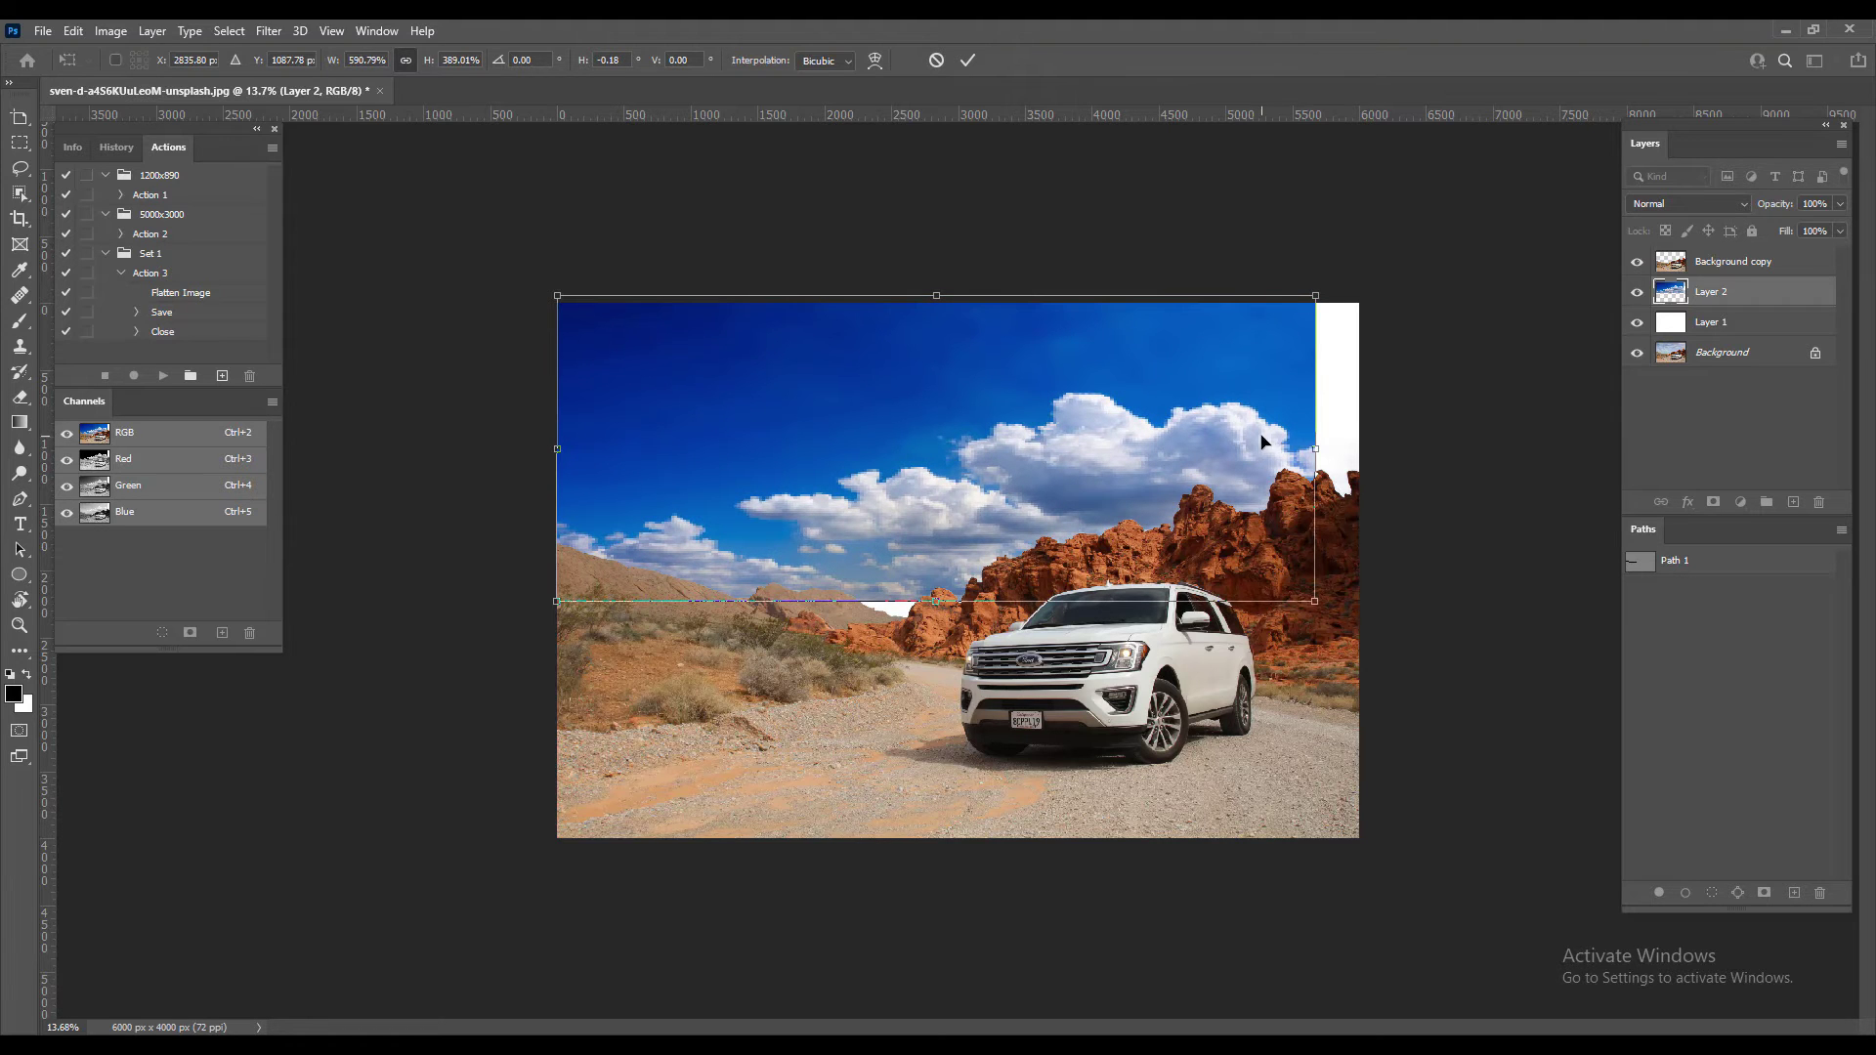
left_click_drag(1312, 445, 1359, 446)
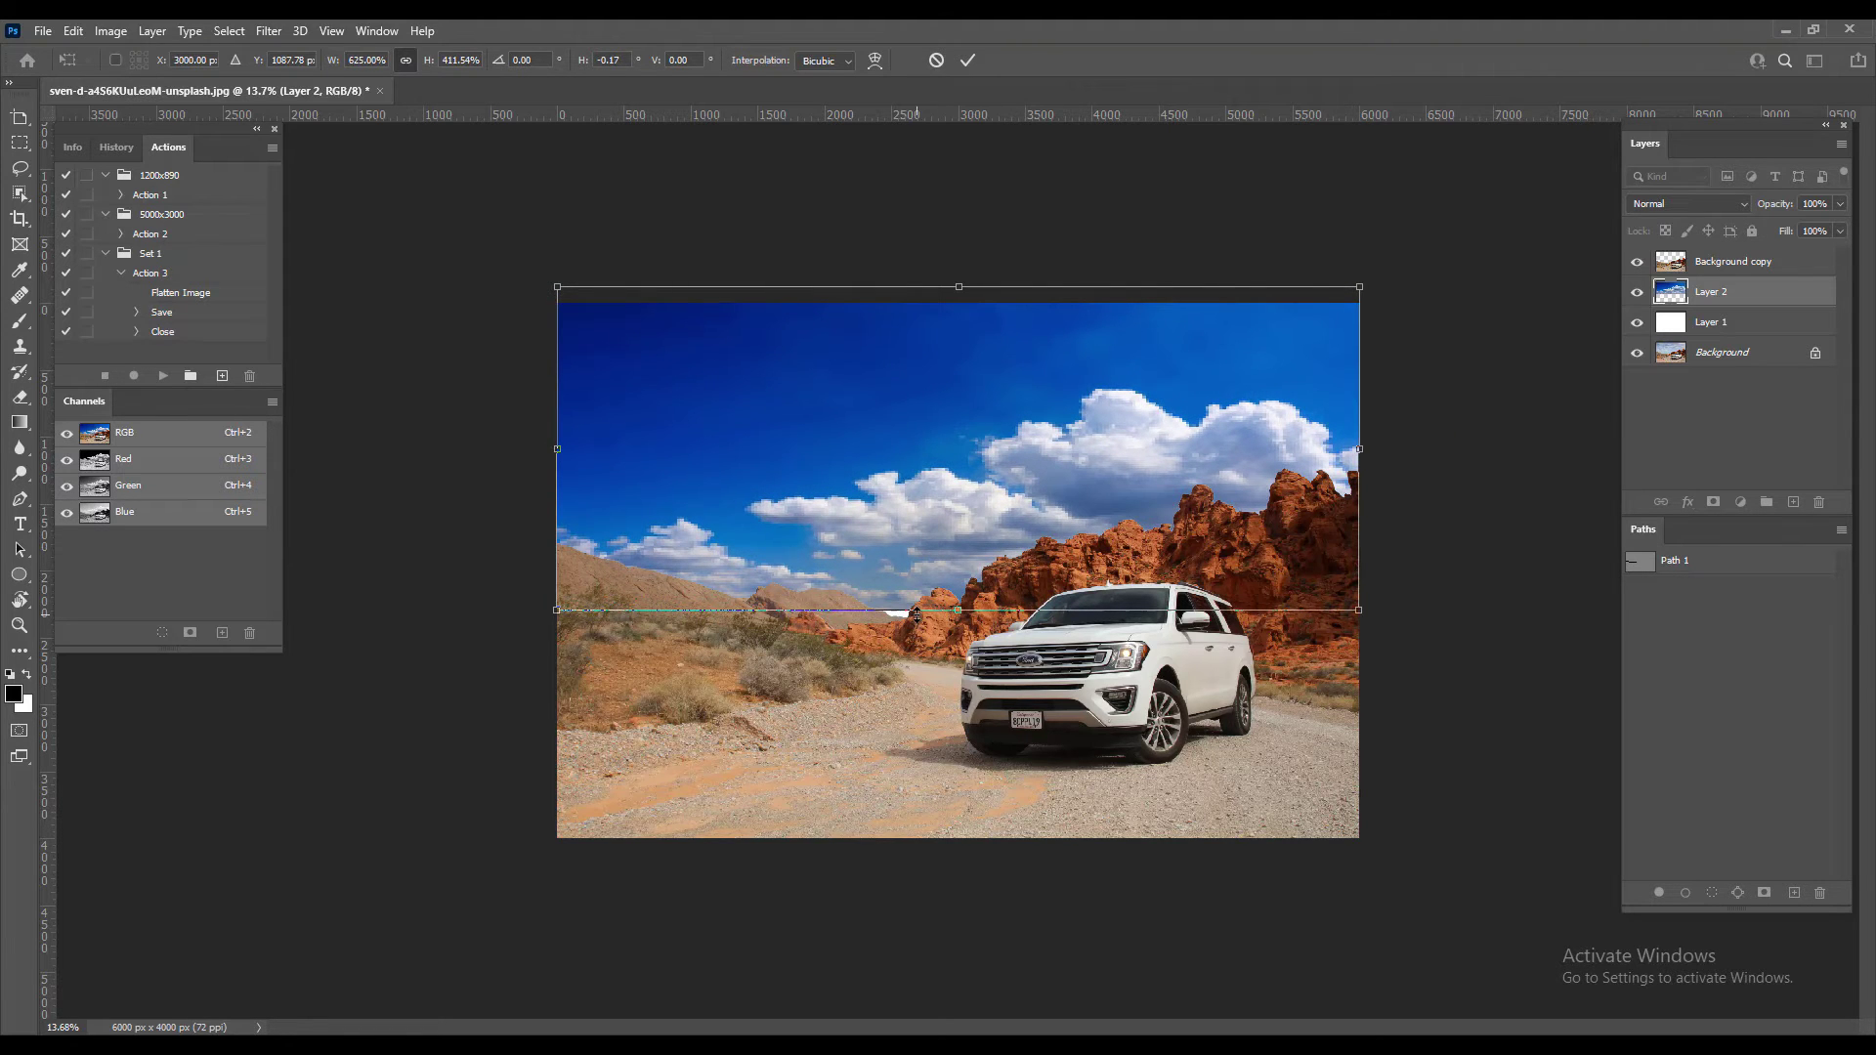
left_click_drag(957, 612, 959, 619)
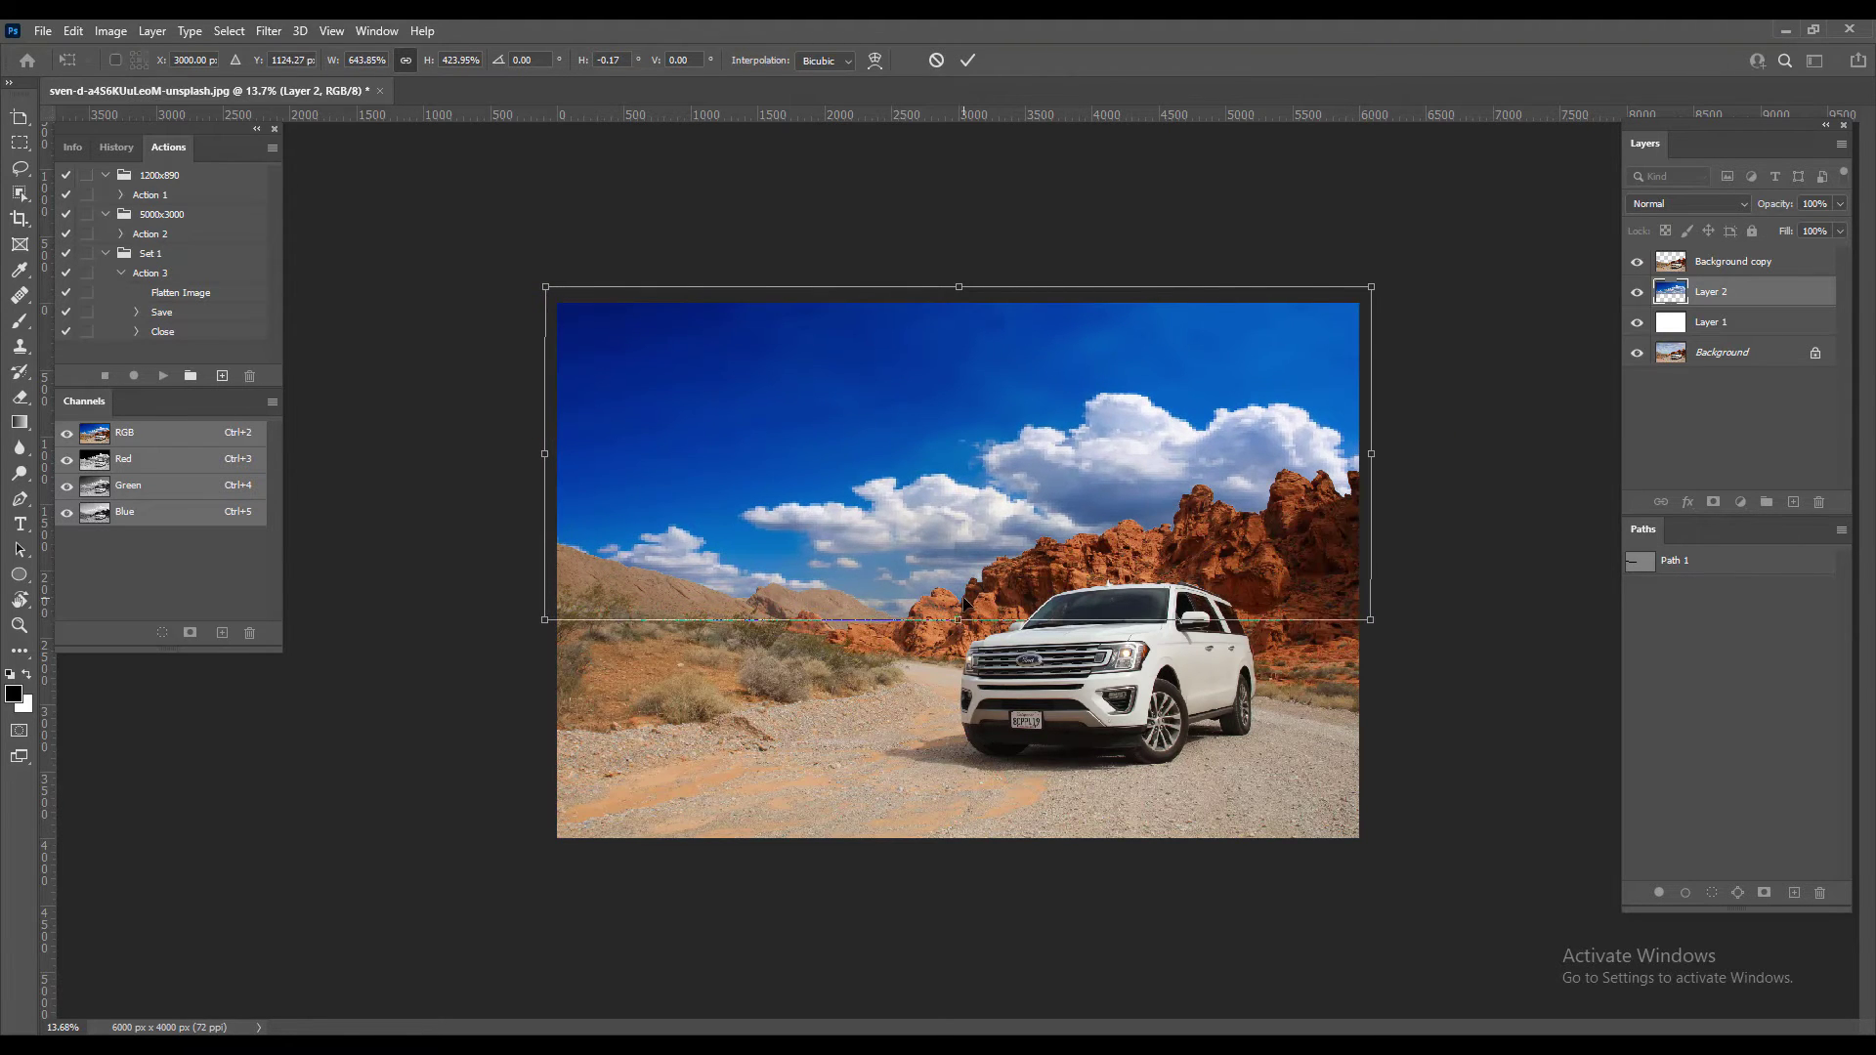
key("Return")
Hide and reshow Layer 2's cloudy sky to compare it against the white sky
key("l")
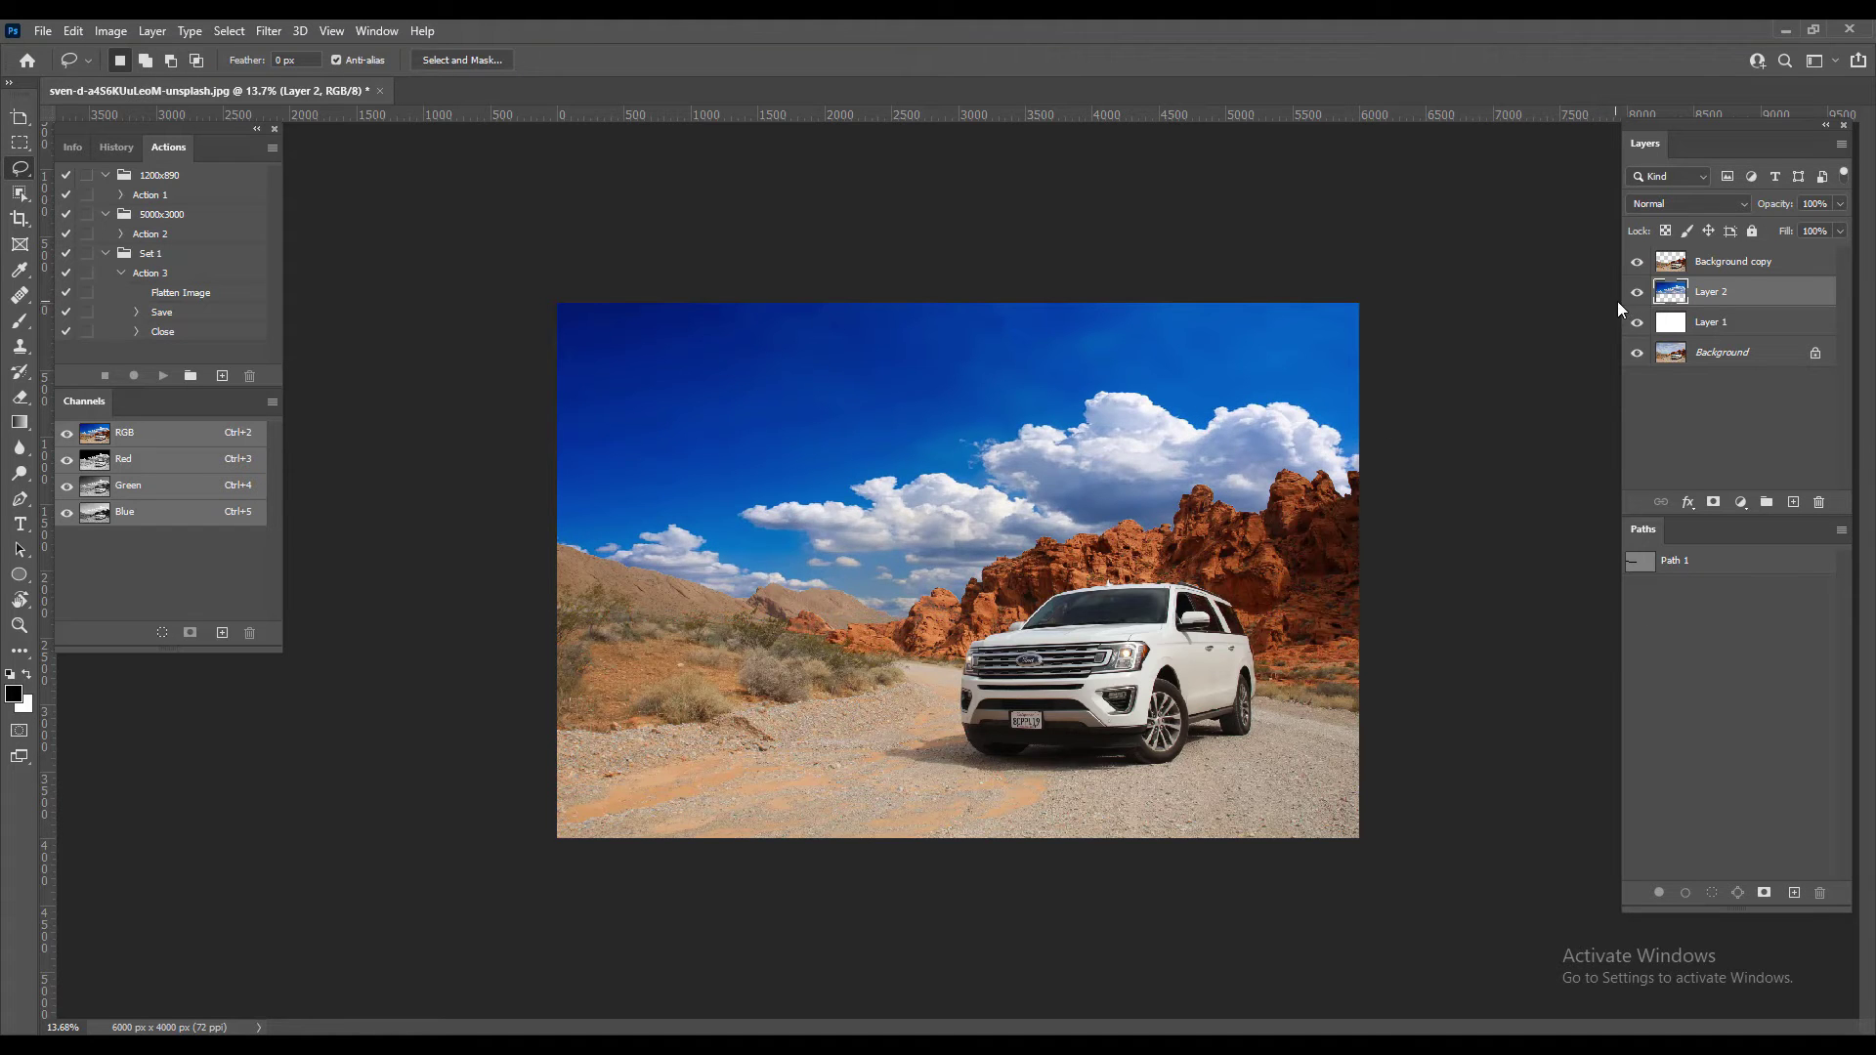
left_click(1629, 298)
left_click(1633, 296)
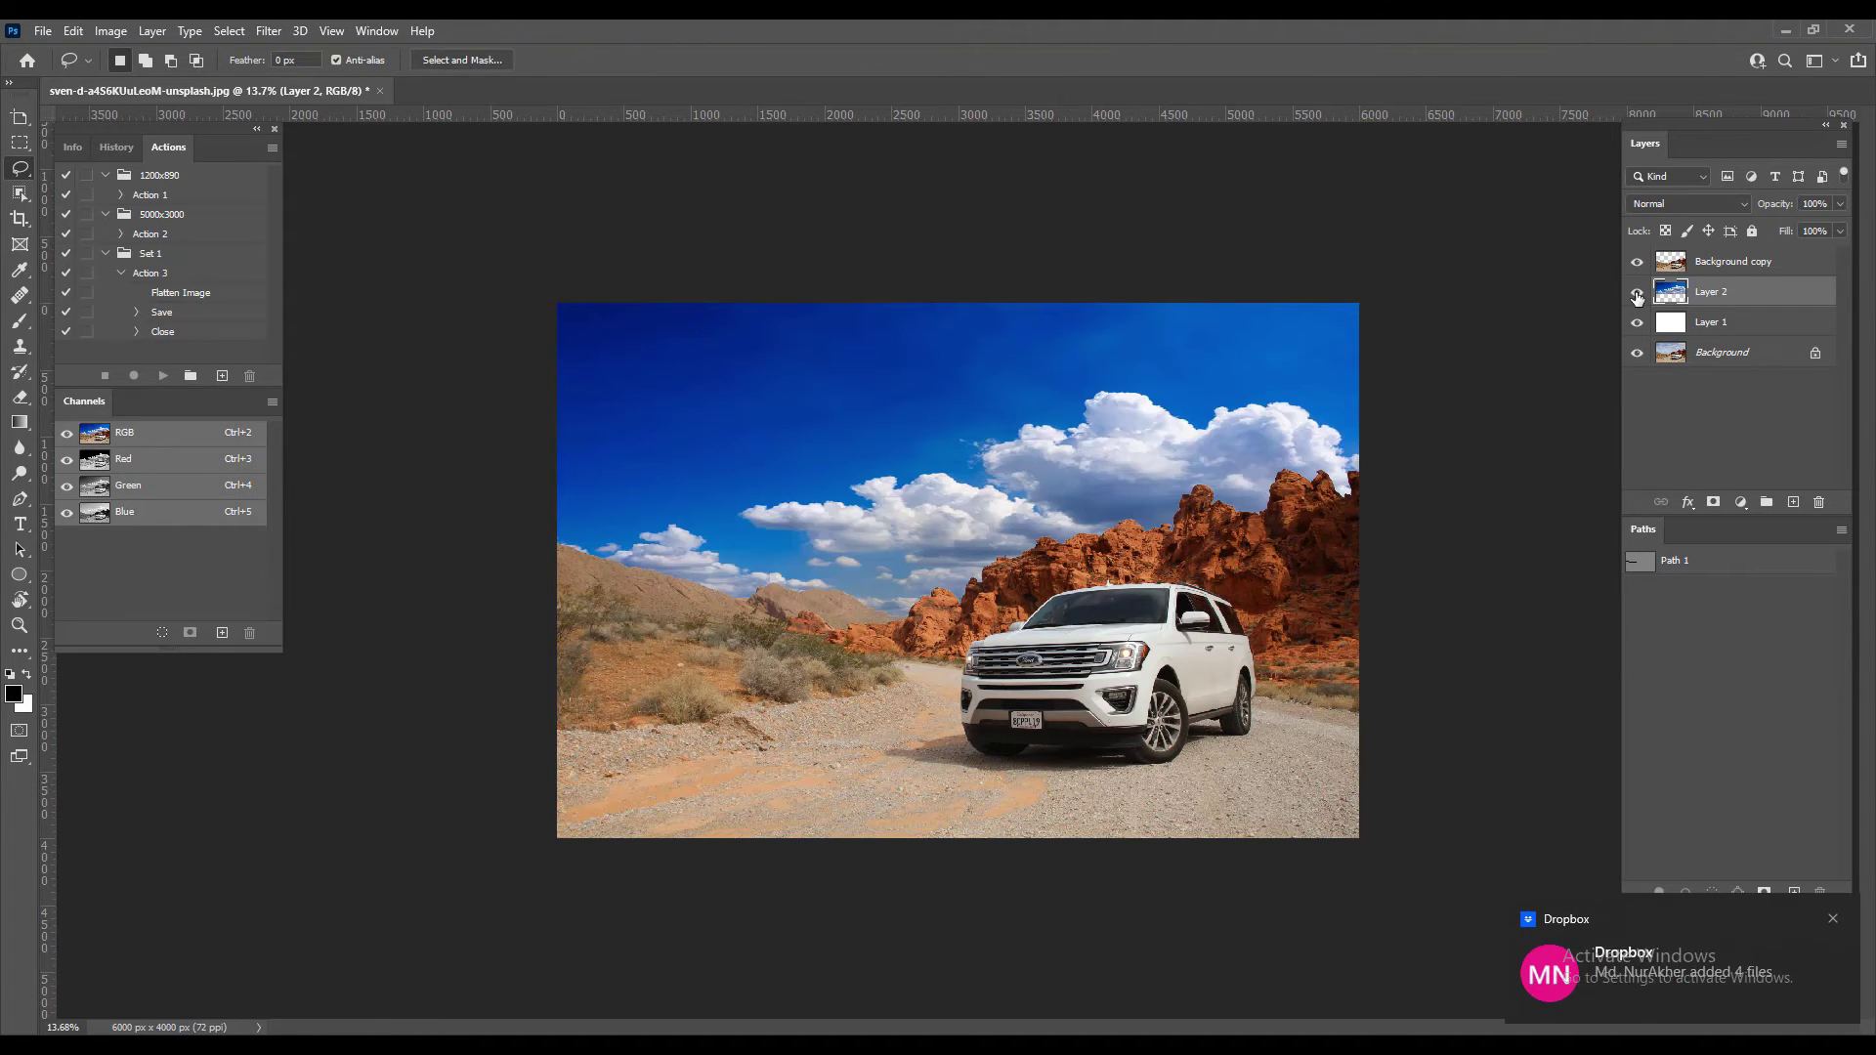
scroll(1161, 424, "down", 4)
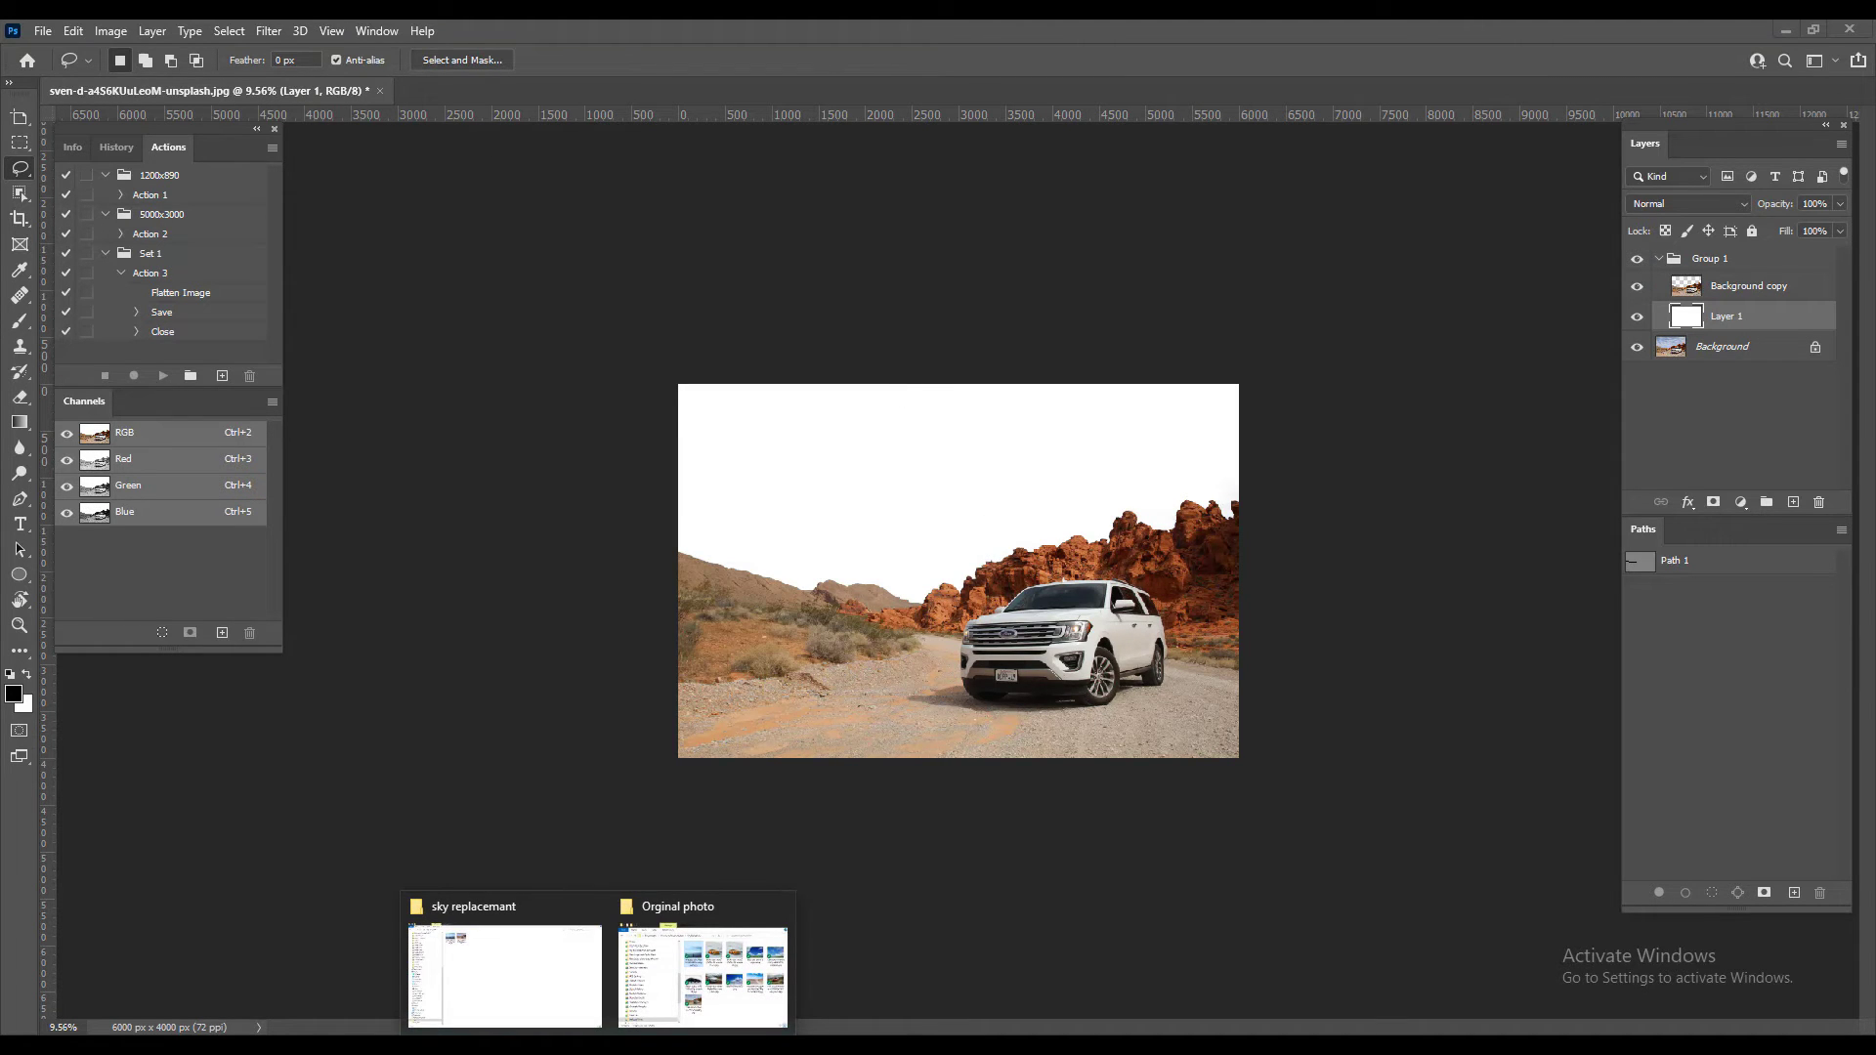
Drag andreas-chu-YodH2WzN6YU-unsplash.jpg from the sky replacemant folder into Photoshop
left_click(550, 967)
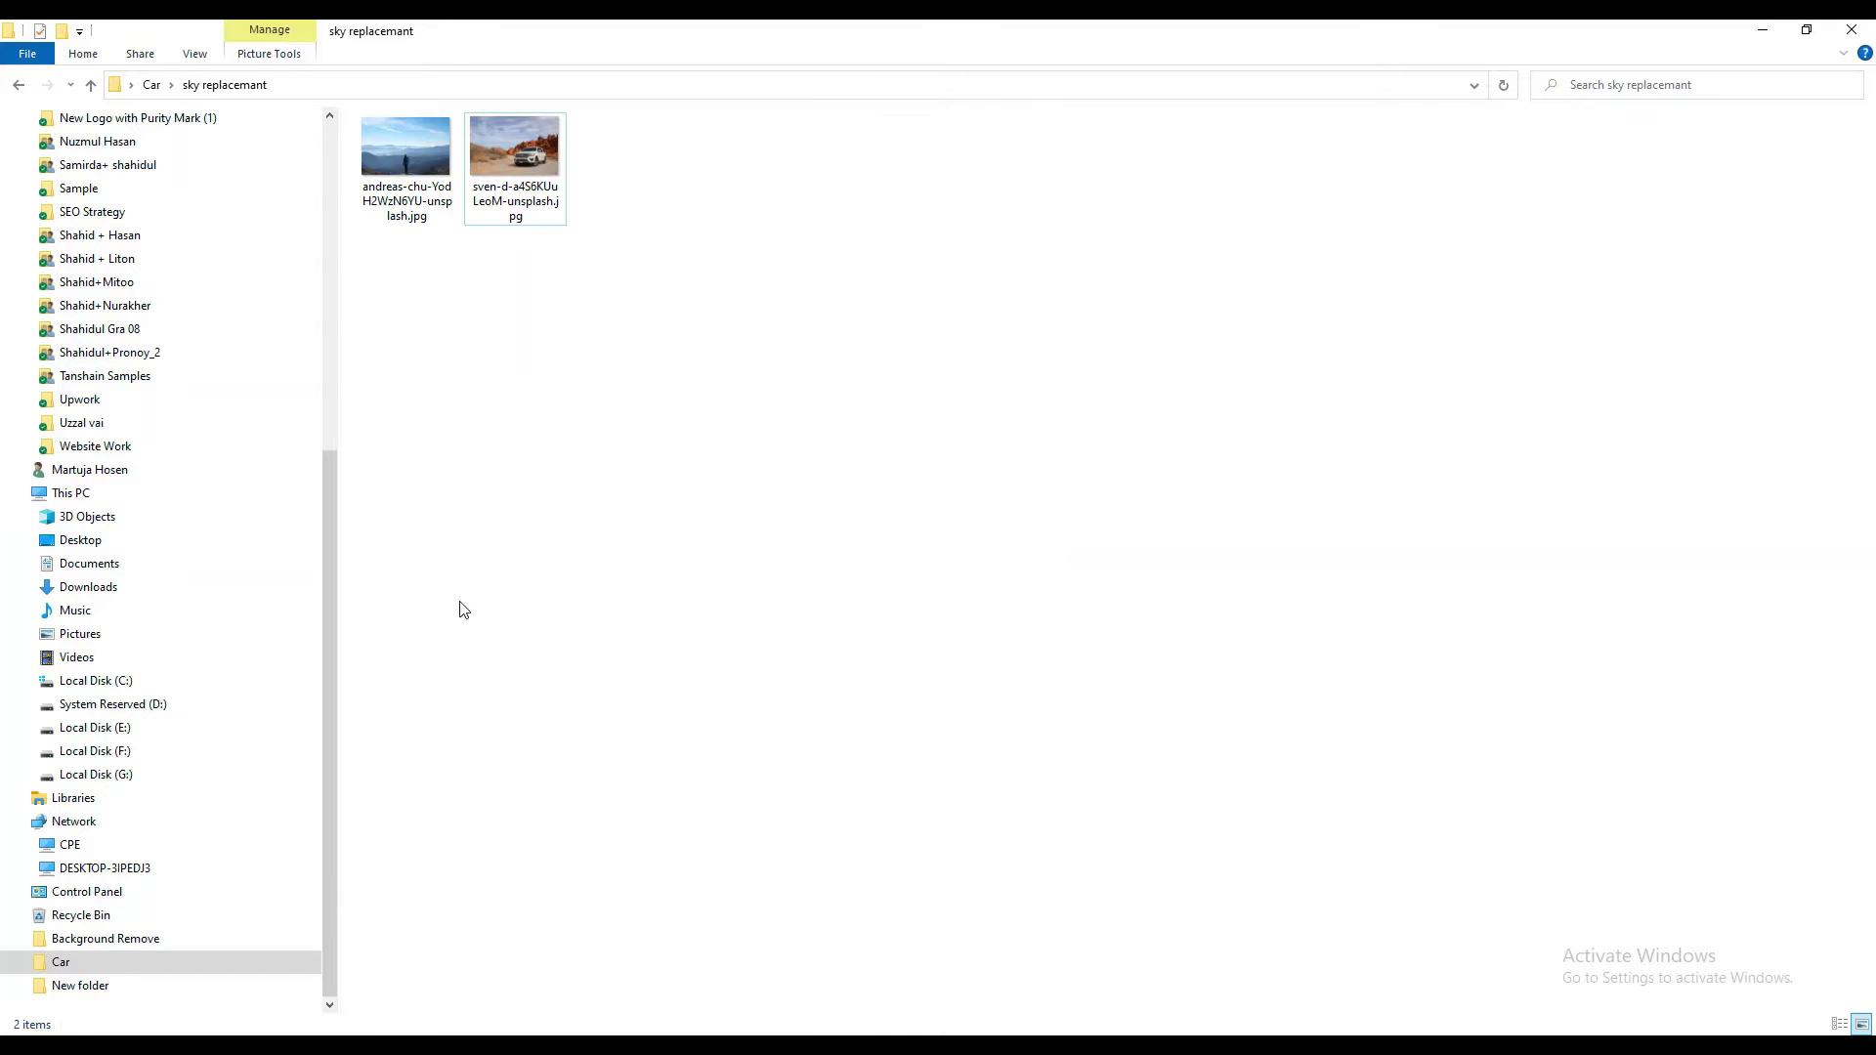
left_click(422, 148)
left_click_drag(407, 156, 1452, 649)
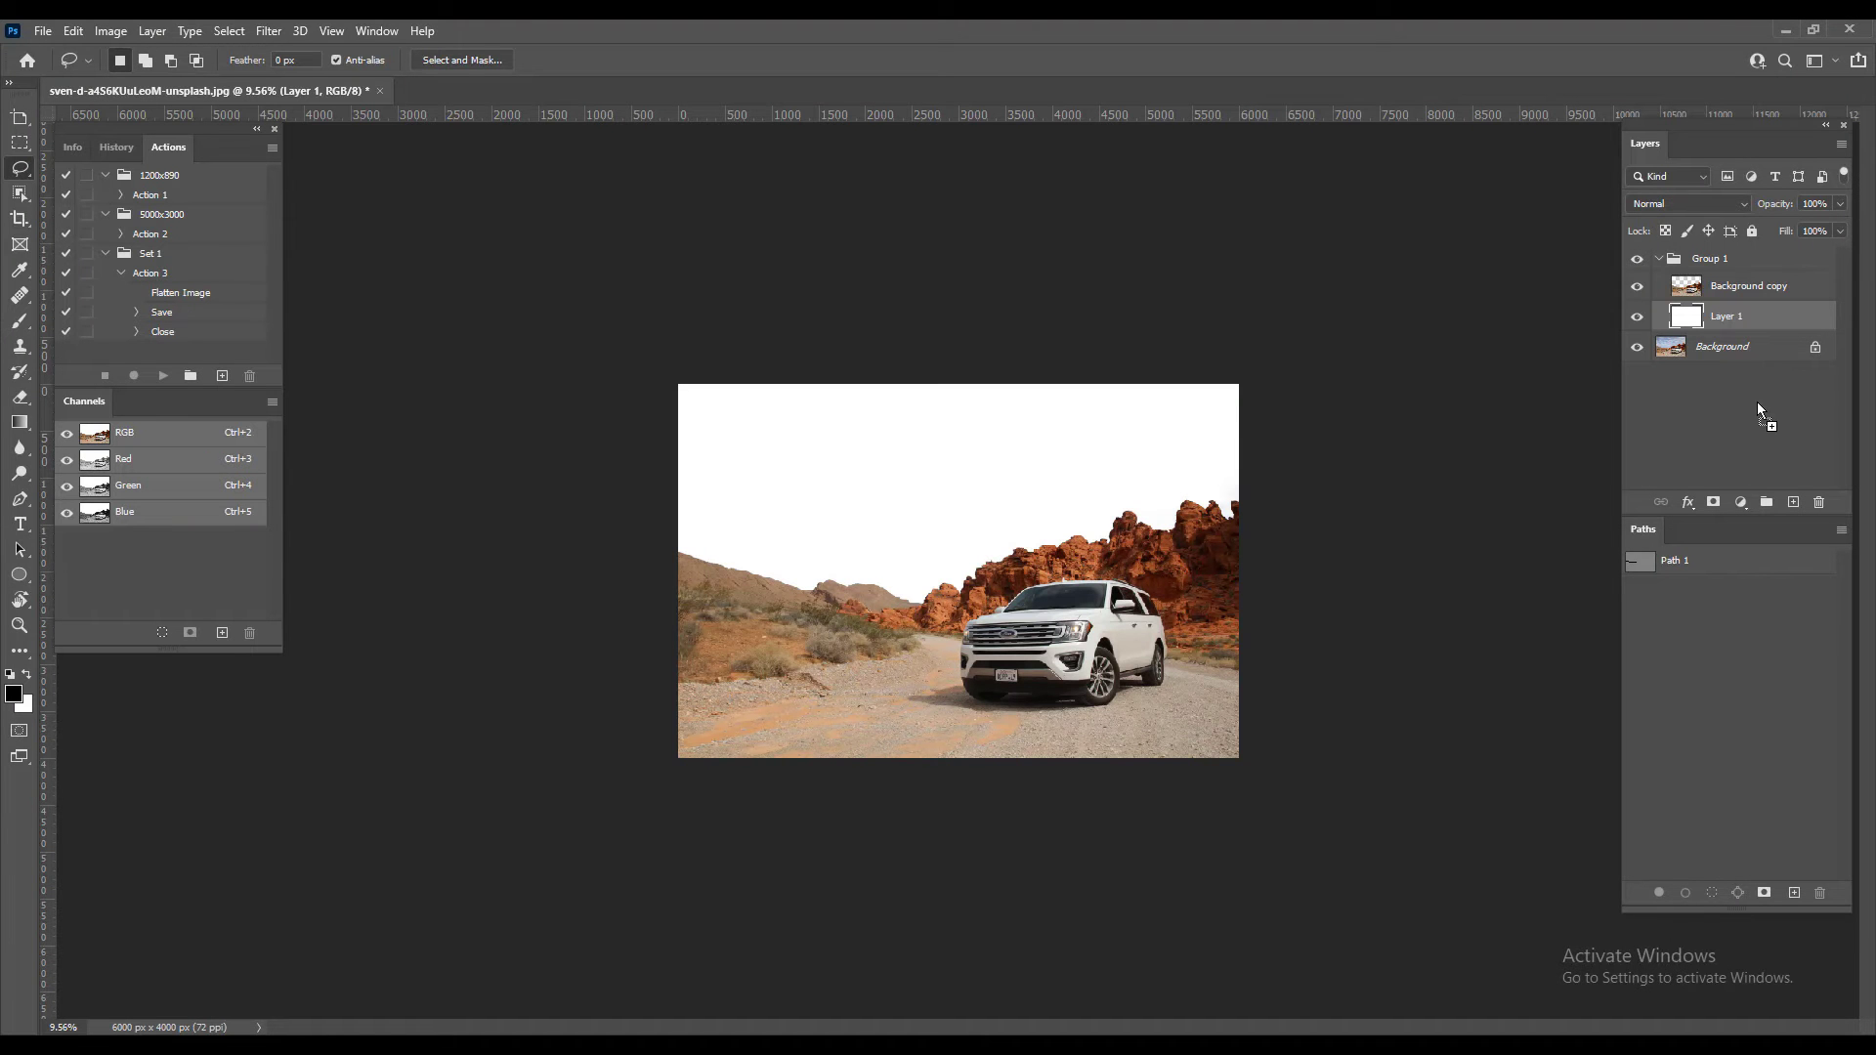
left_click_drag(1756, 402, 1756, 402)
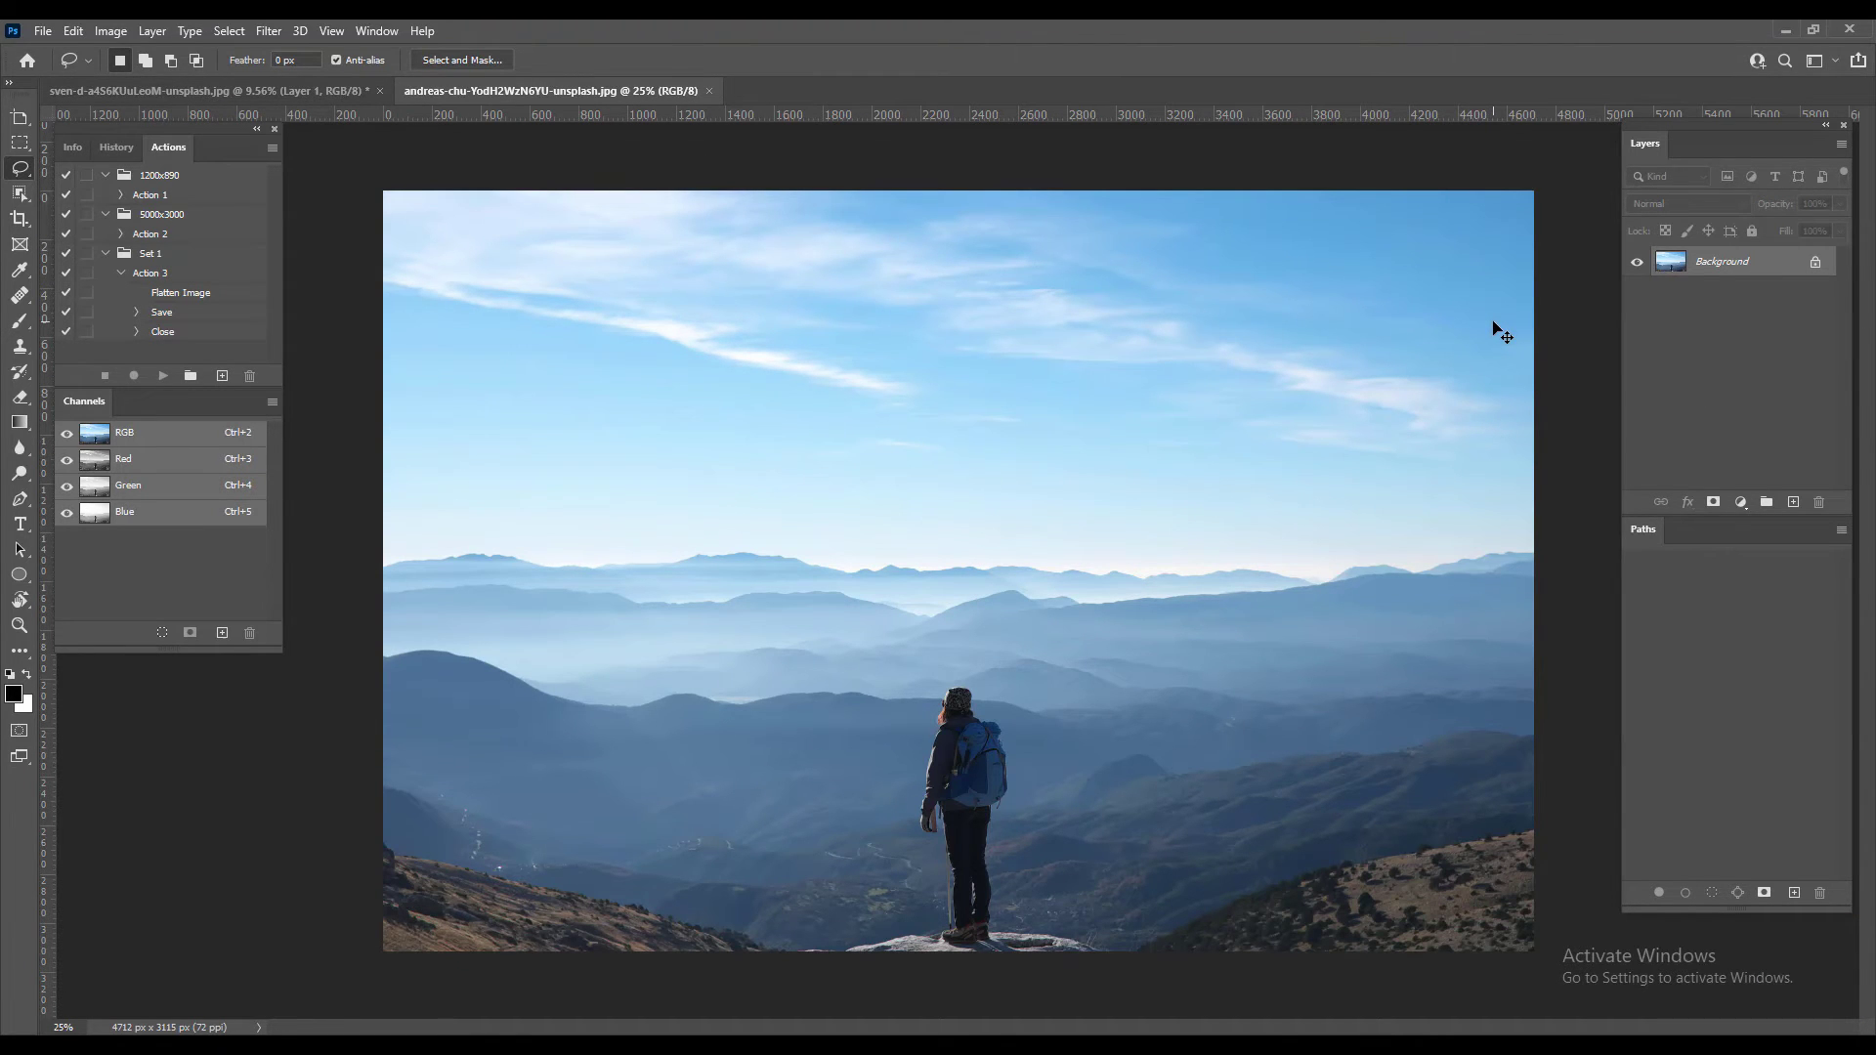
Duplicate the mountain layer, drag it into the car image, and close the mountain document unsaved
key("ctrl+j")
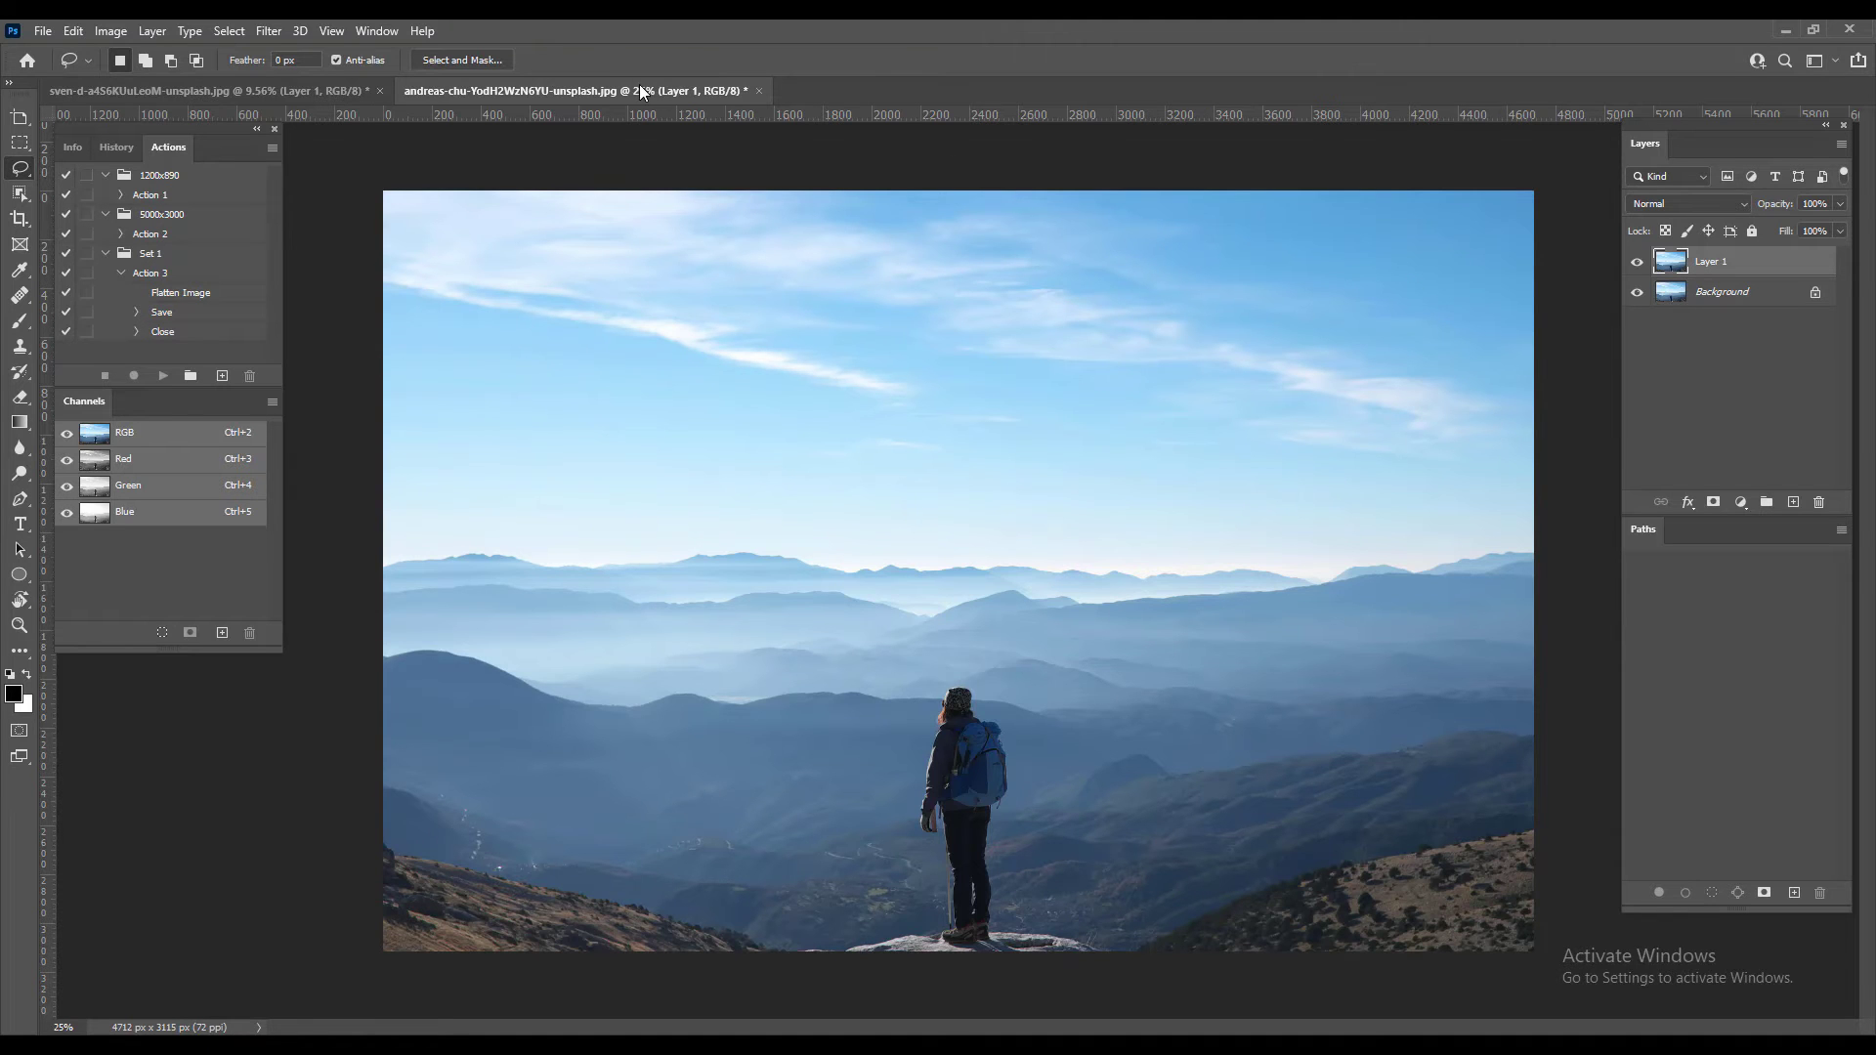
left_click_drag(639, 90, 645, 649)
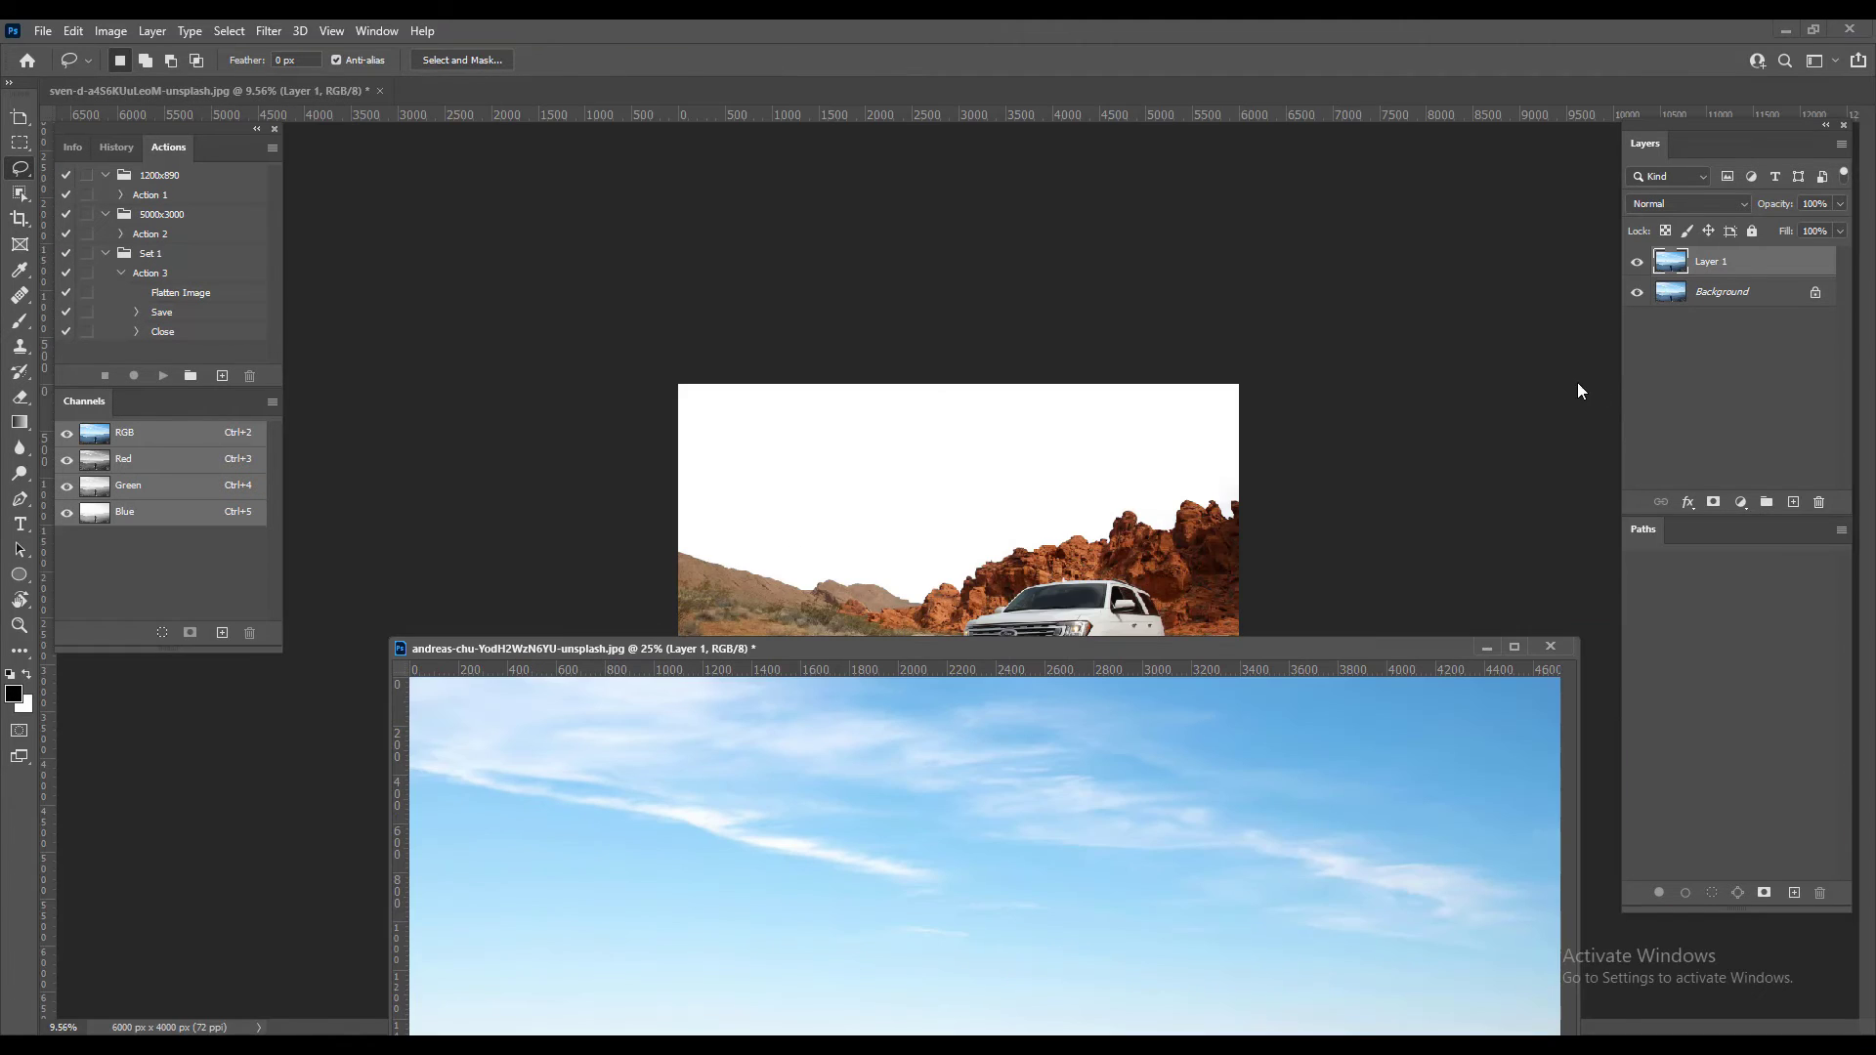
mouse_move(1744, 264)
left_mouse_down()
mouse_move(1530, 358)
mouse_move(944, 444)
left_mouse_up()
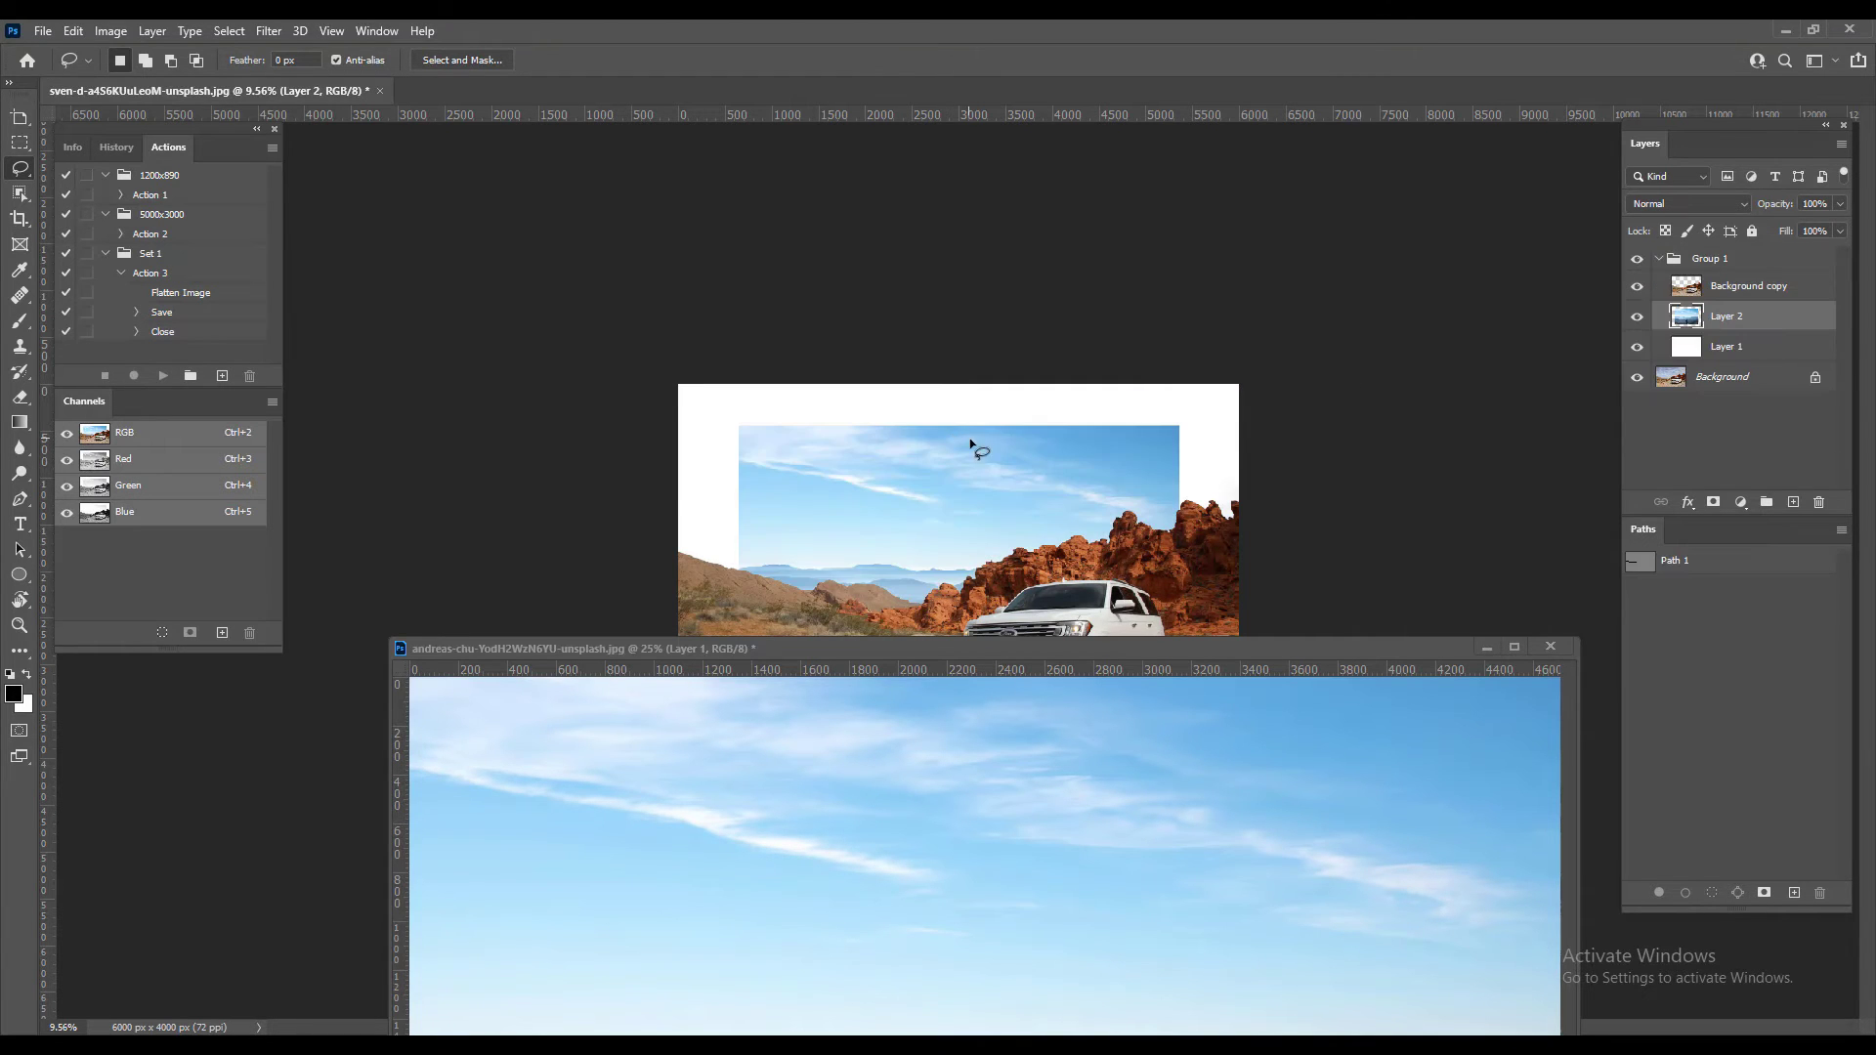
left_click(1552, 647)
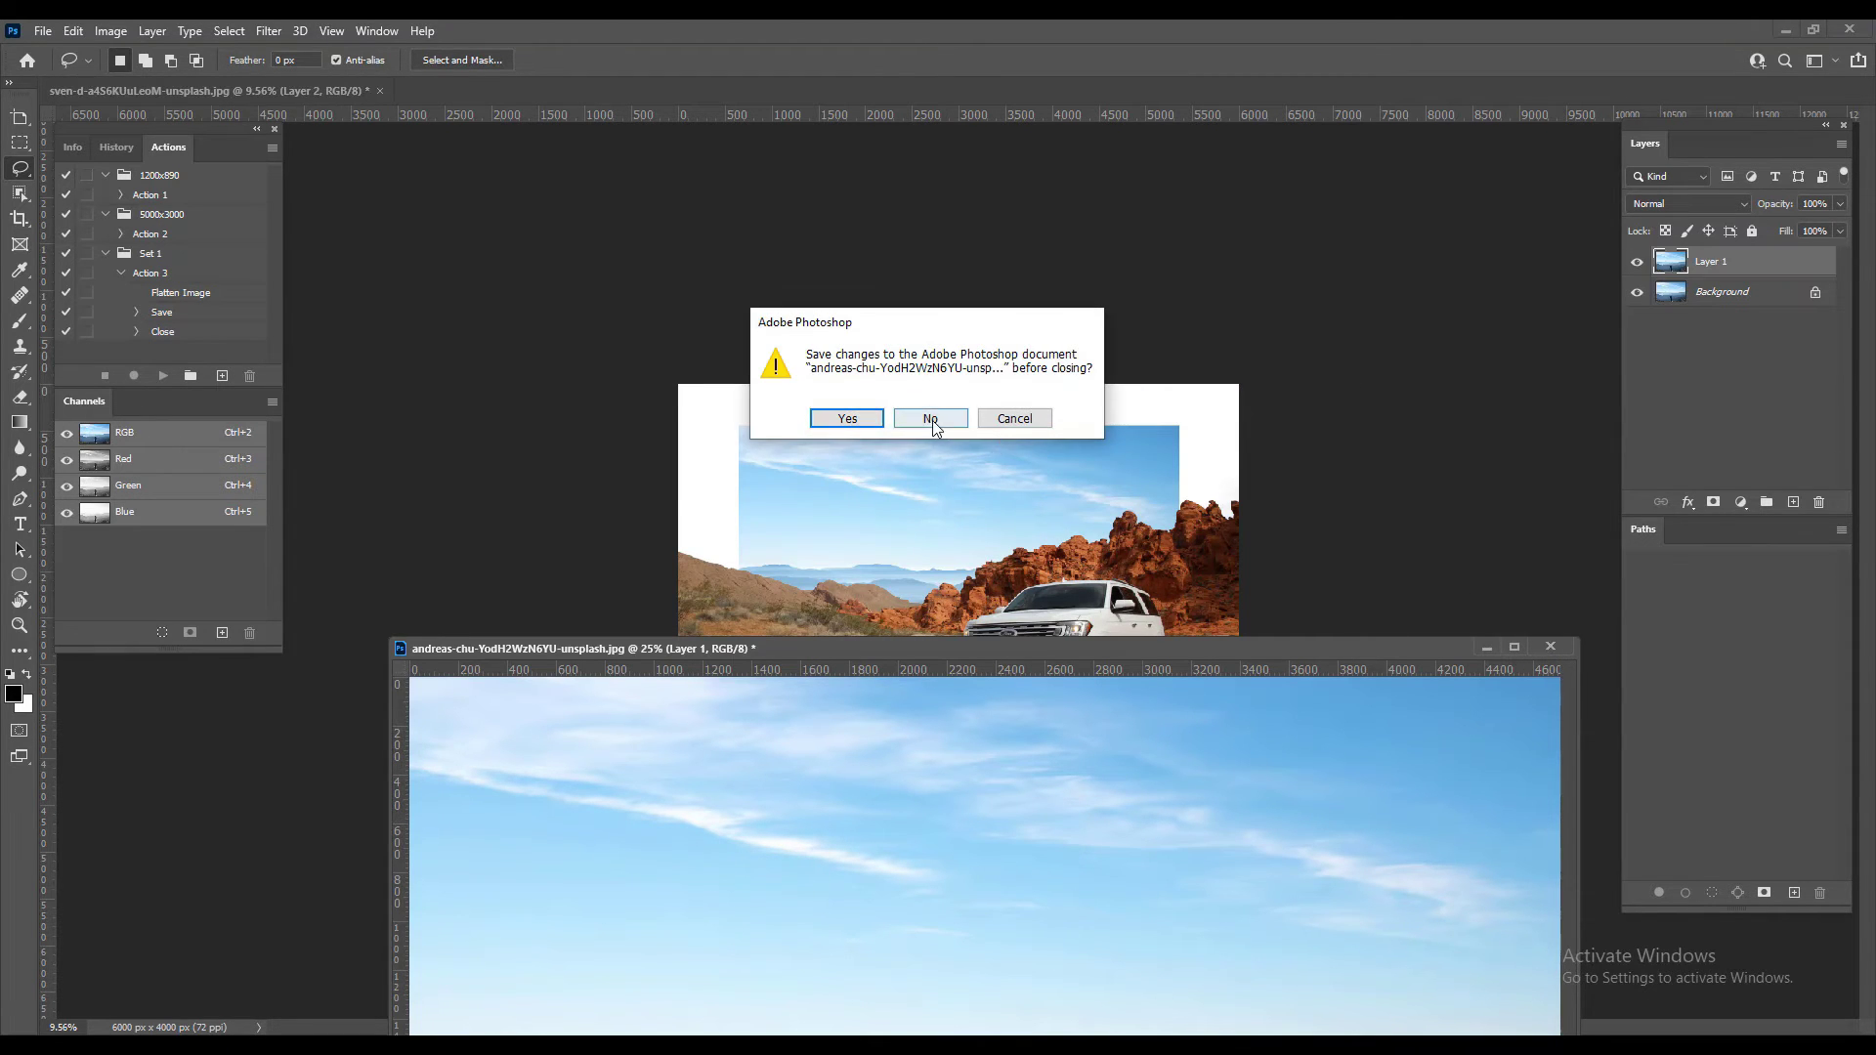
left_click(930, 418)
Zoom in and free-transform Layer 2, moving and rescaling the mountain sky
key("ctrl+plus")
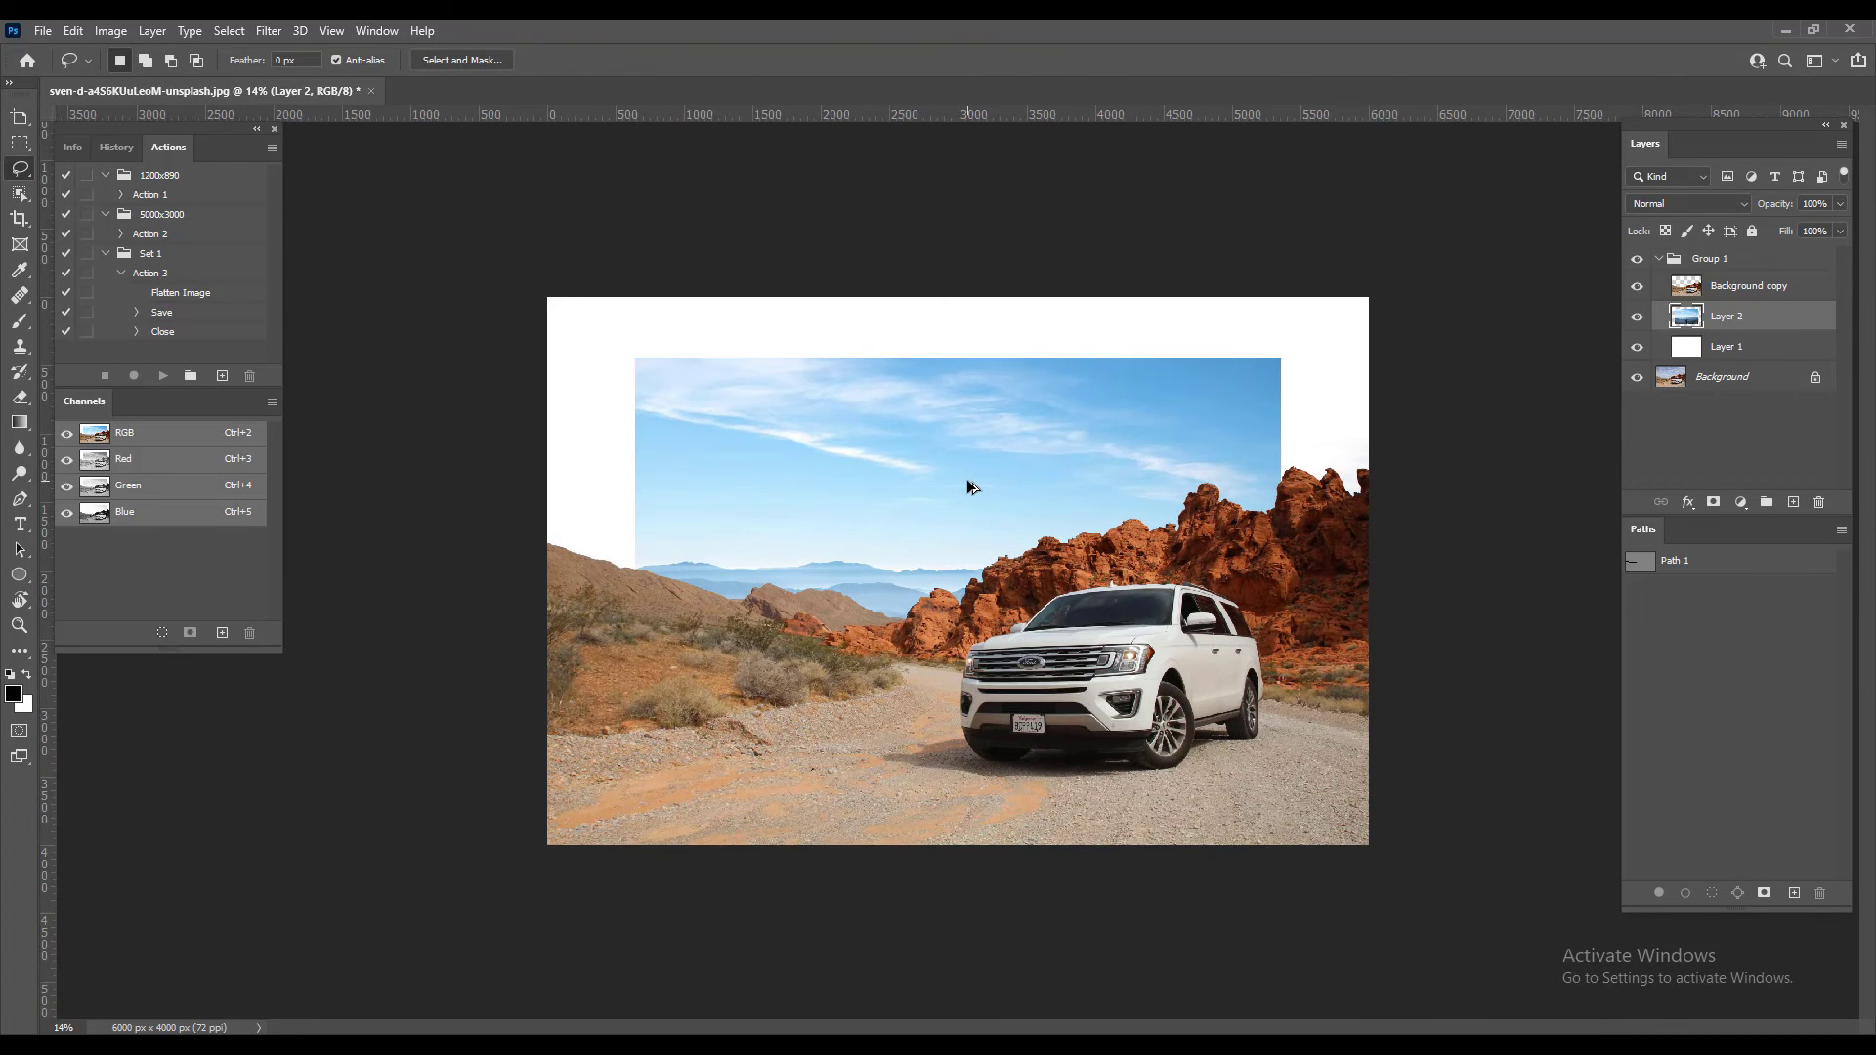
key("ctrl+plus")
key("ctrl+t")
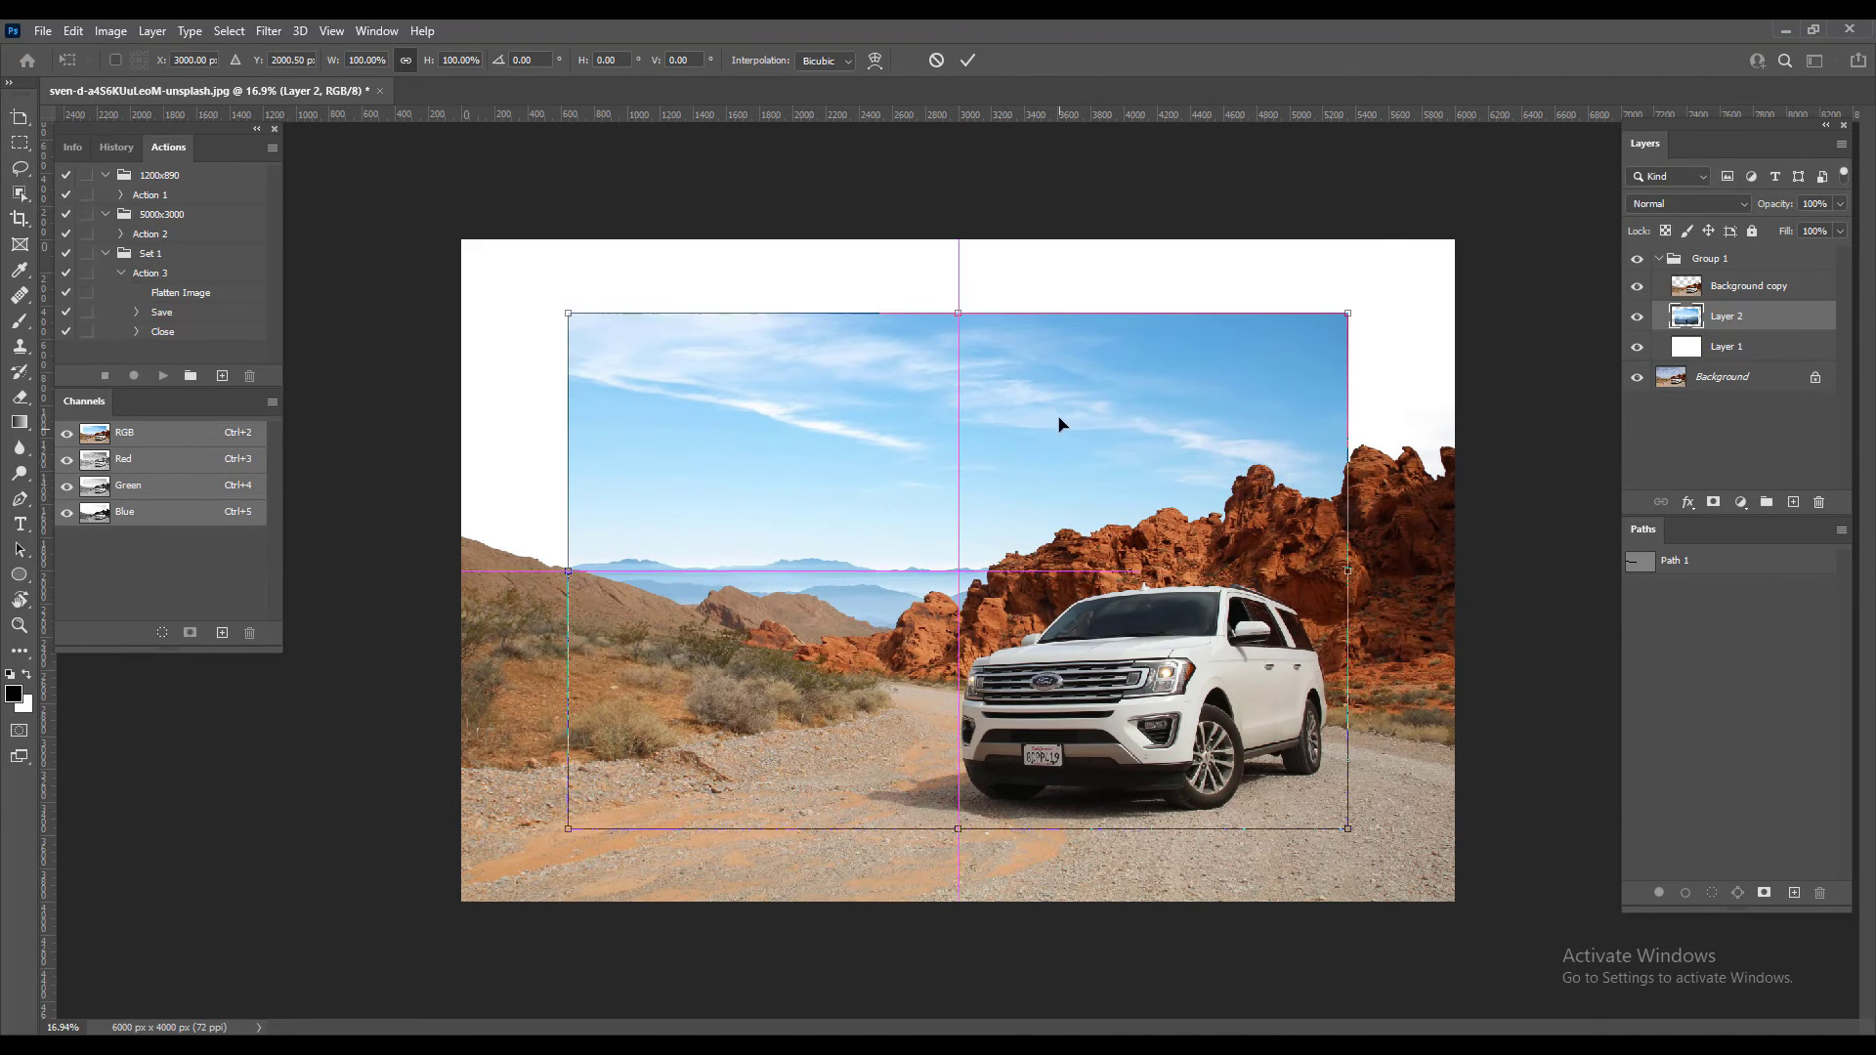
left_click_drag(1062, 423, 1043, 359)
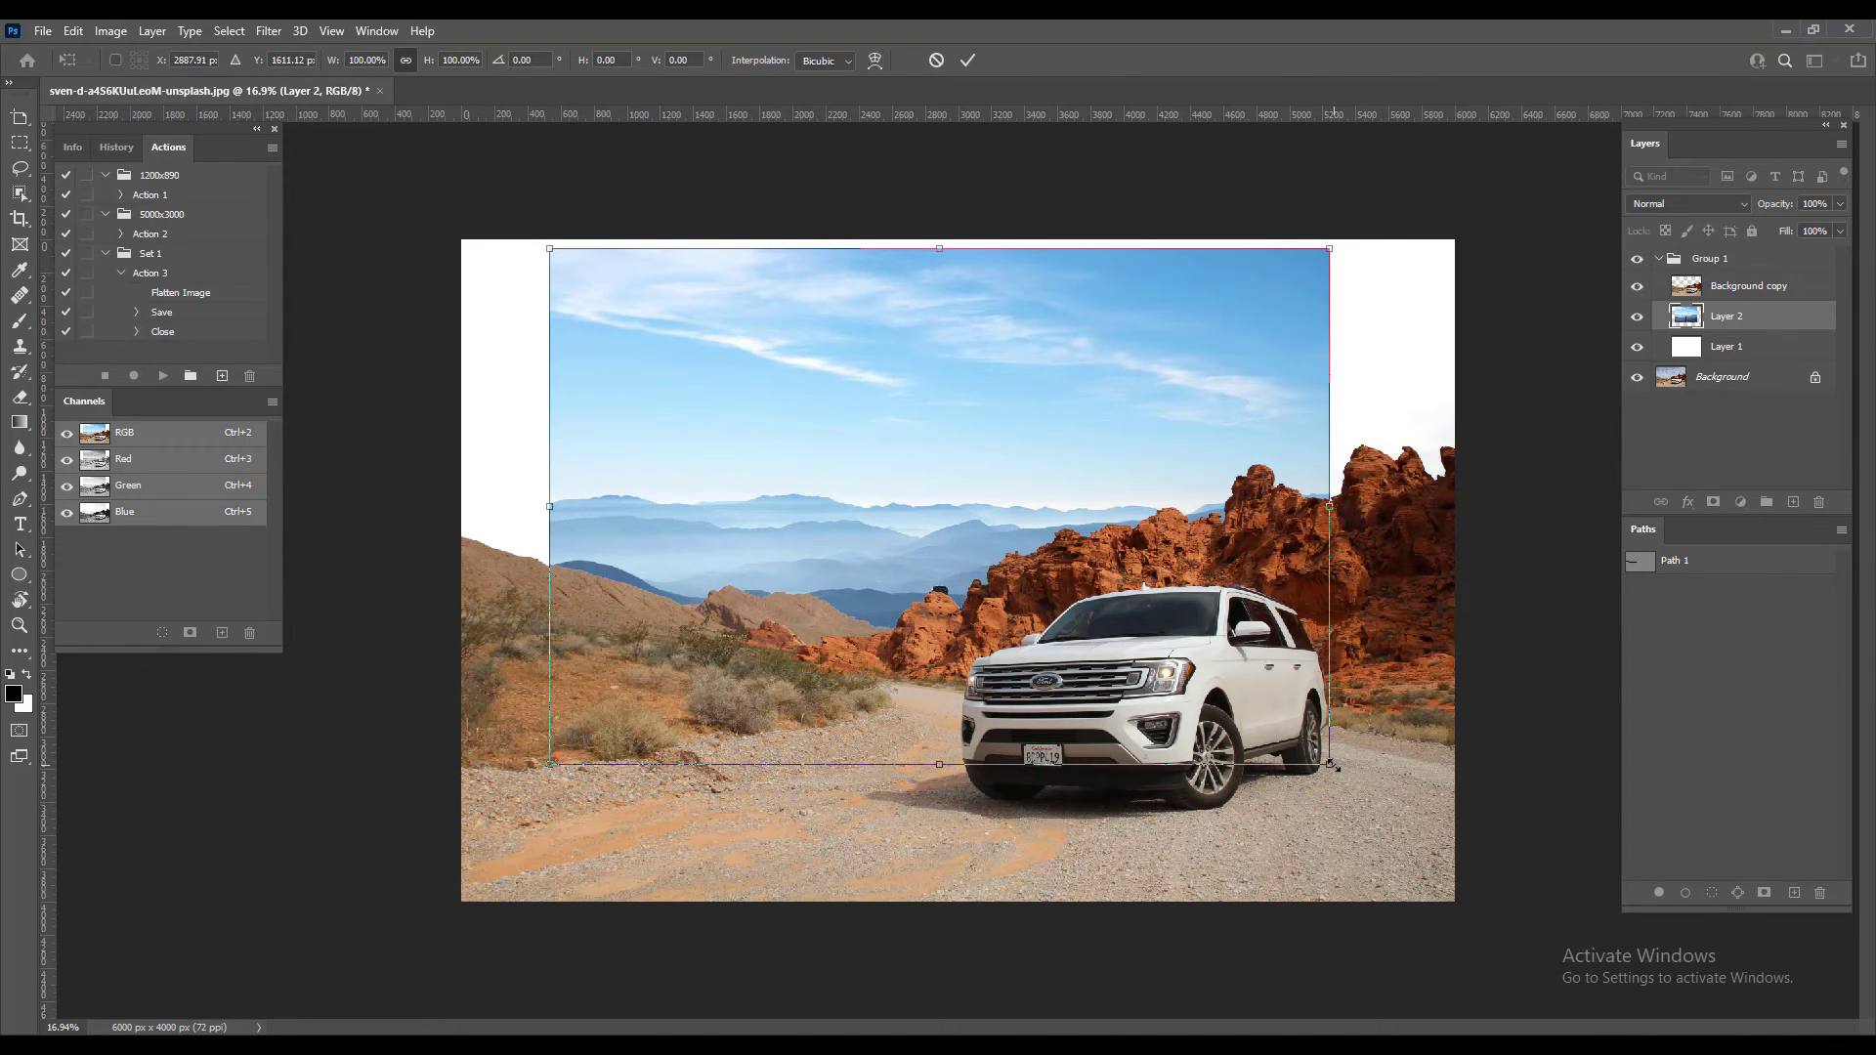
left_click_drag(1331, 765, 1253, 715)
mouse_move(1060, 440)
left_mouse_down()
mouse_move(999, 355)
mouse_move(994, 414)
left_mouse_up()
left_click_drag(1196, 683, 1376, 748)
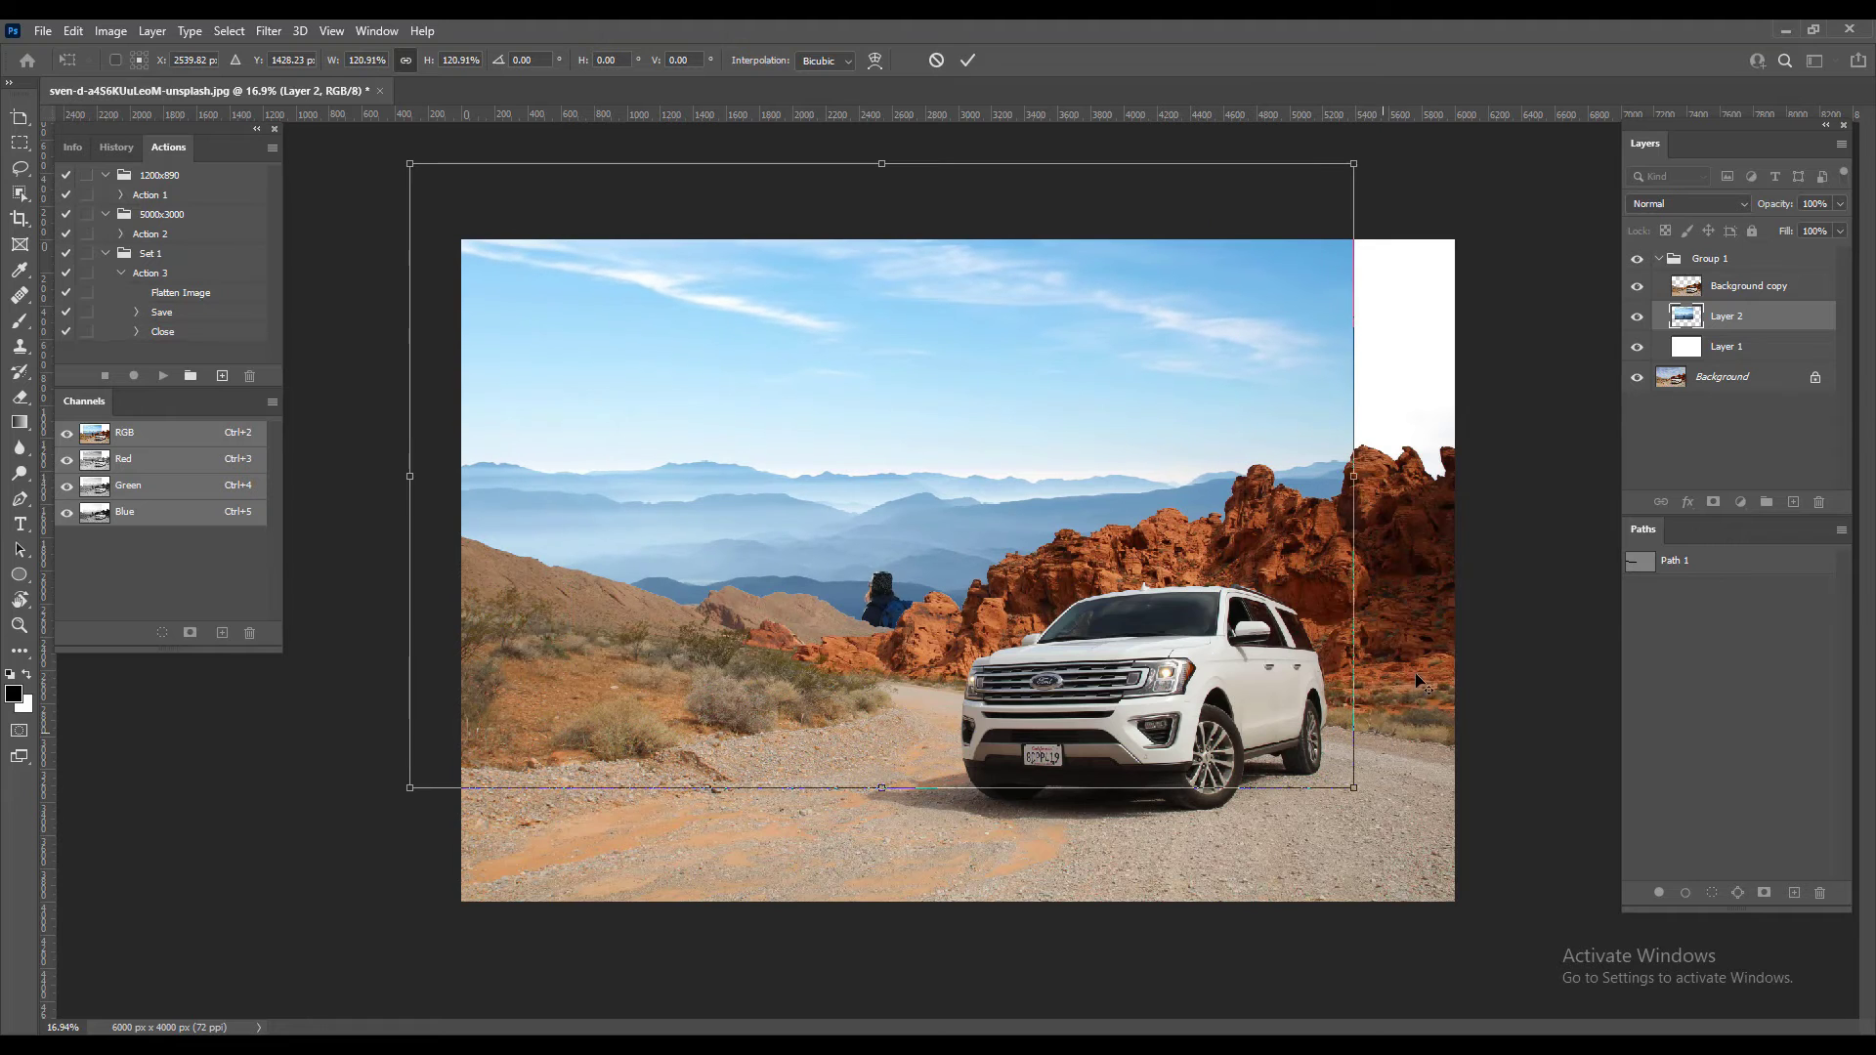
Stretch the mountain sky to the left and right edges, scaling it to about 118% by 129%
left_click_drag(1354, 477, 1466, 486)
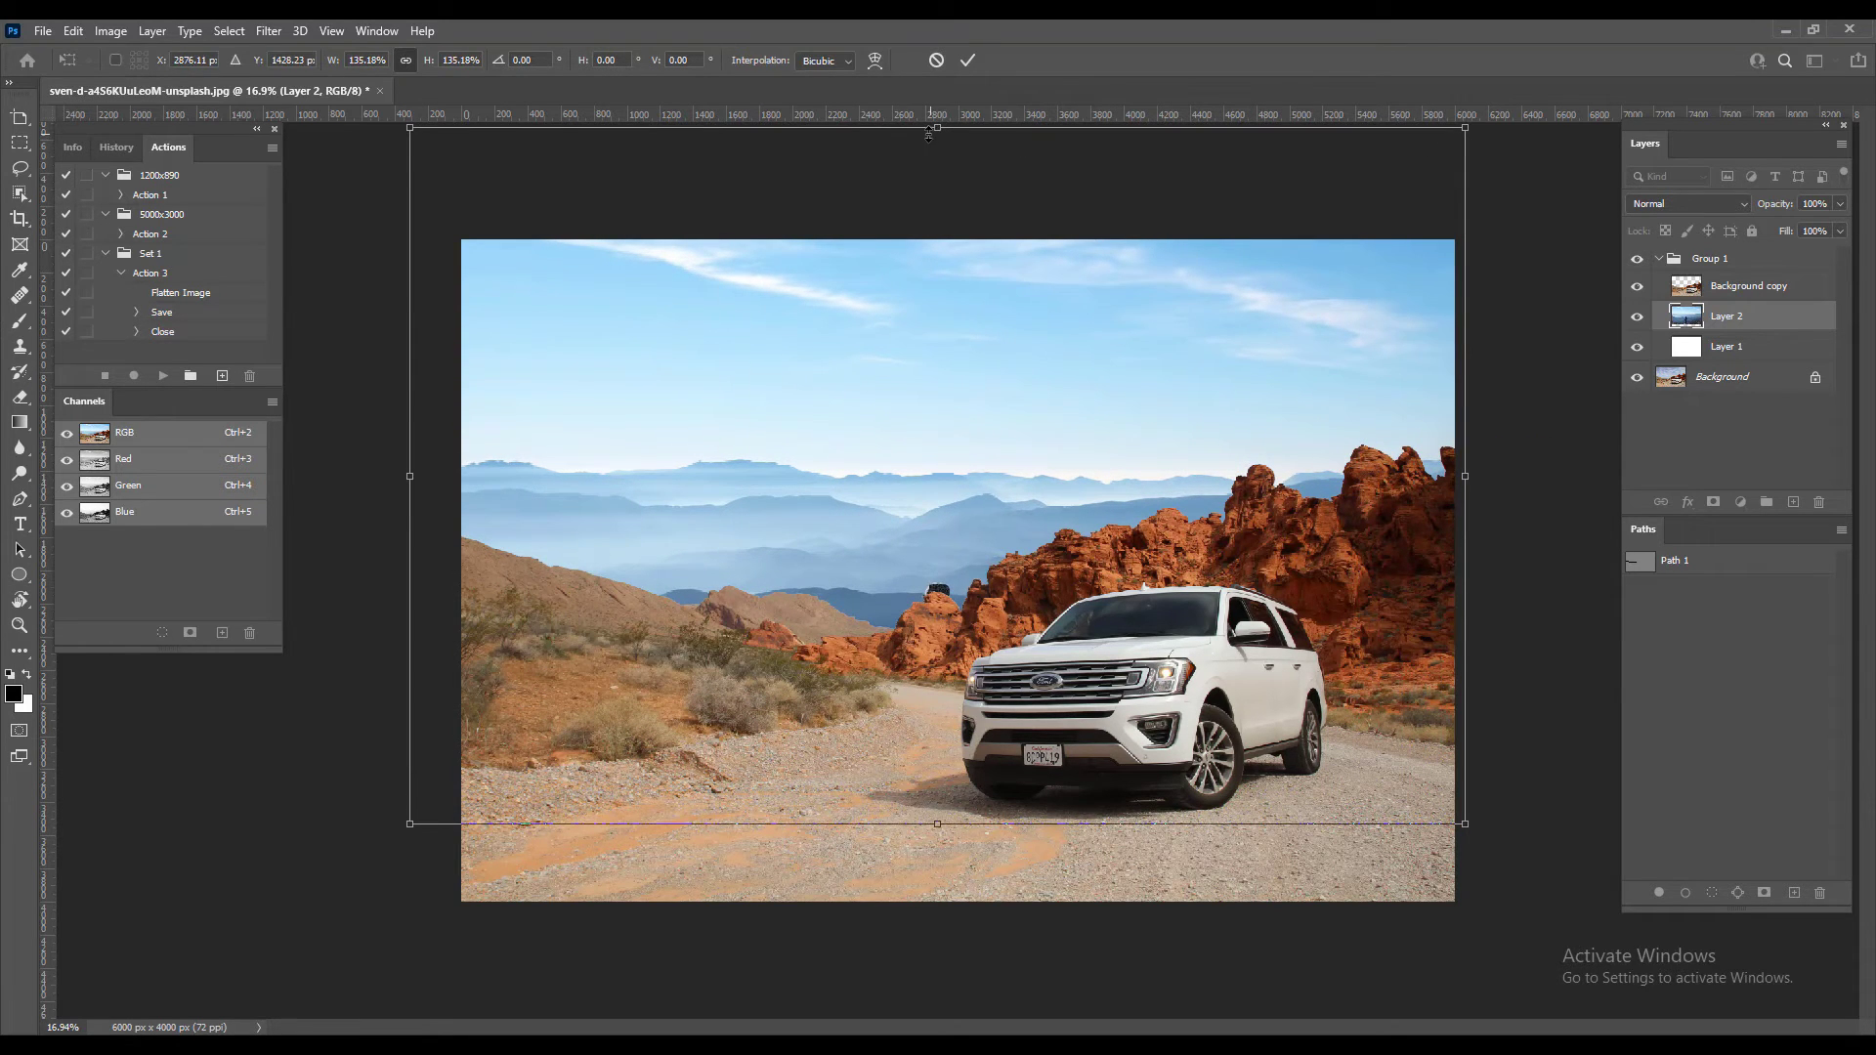
left_click_drag(935, 130, 994, 246)
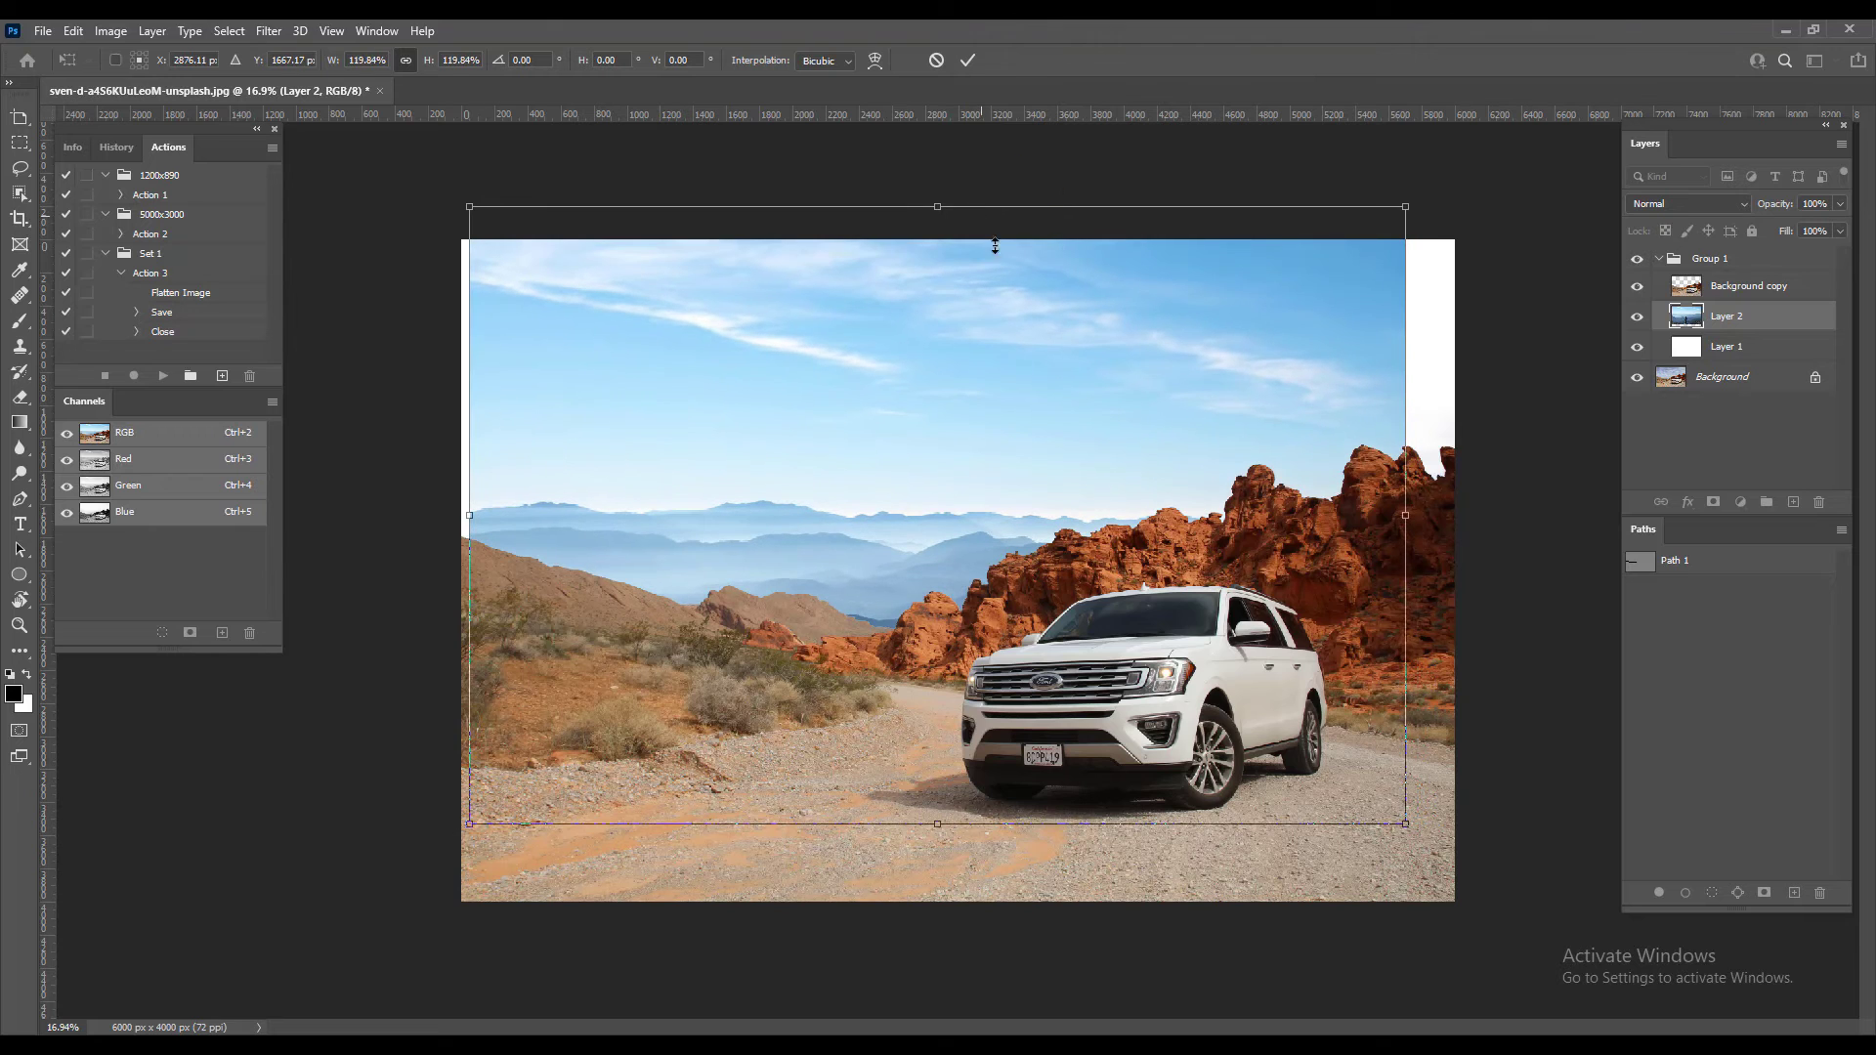
left_click_drag(1405, 515, 1456, 529)
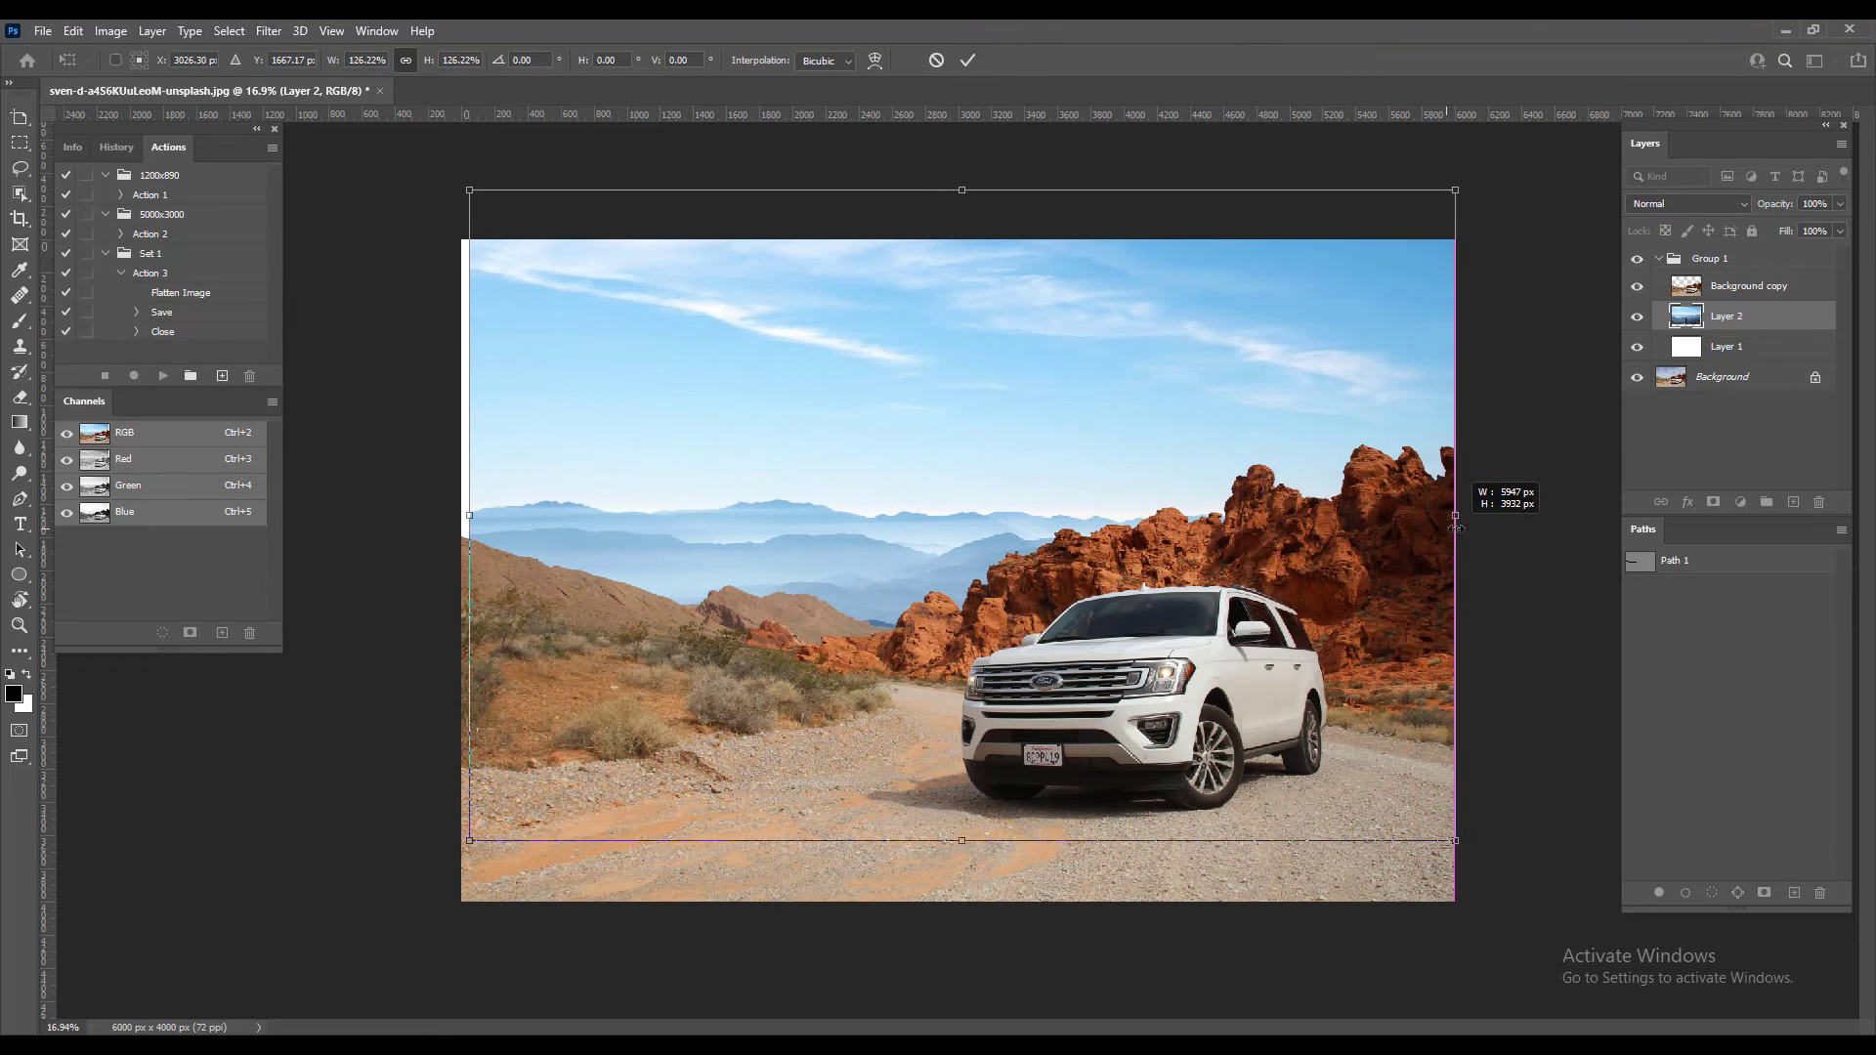
left_click_drag(964, 190, 970, 221)
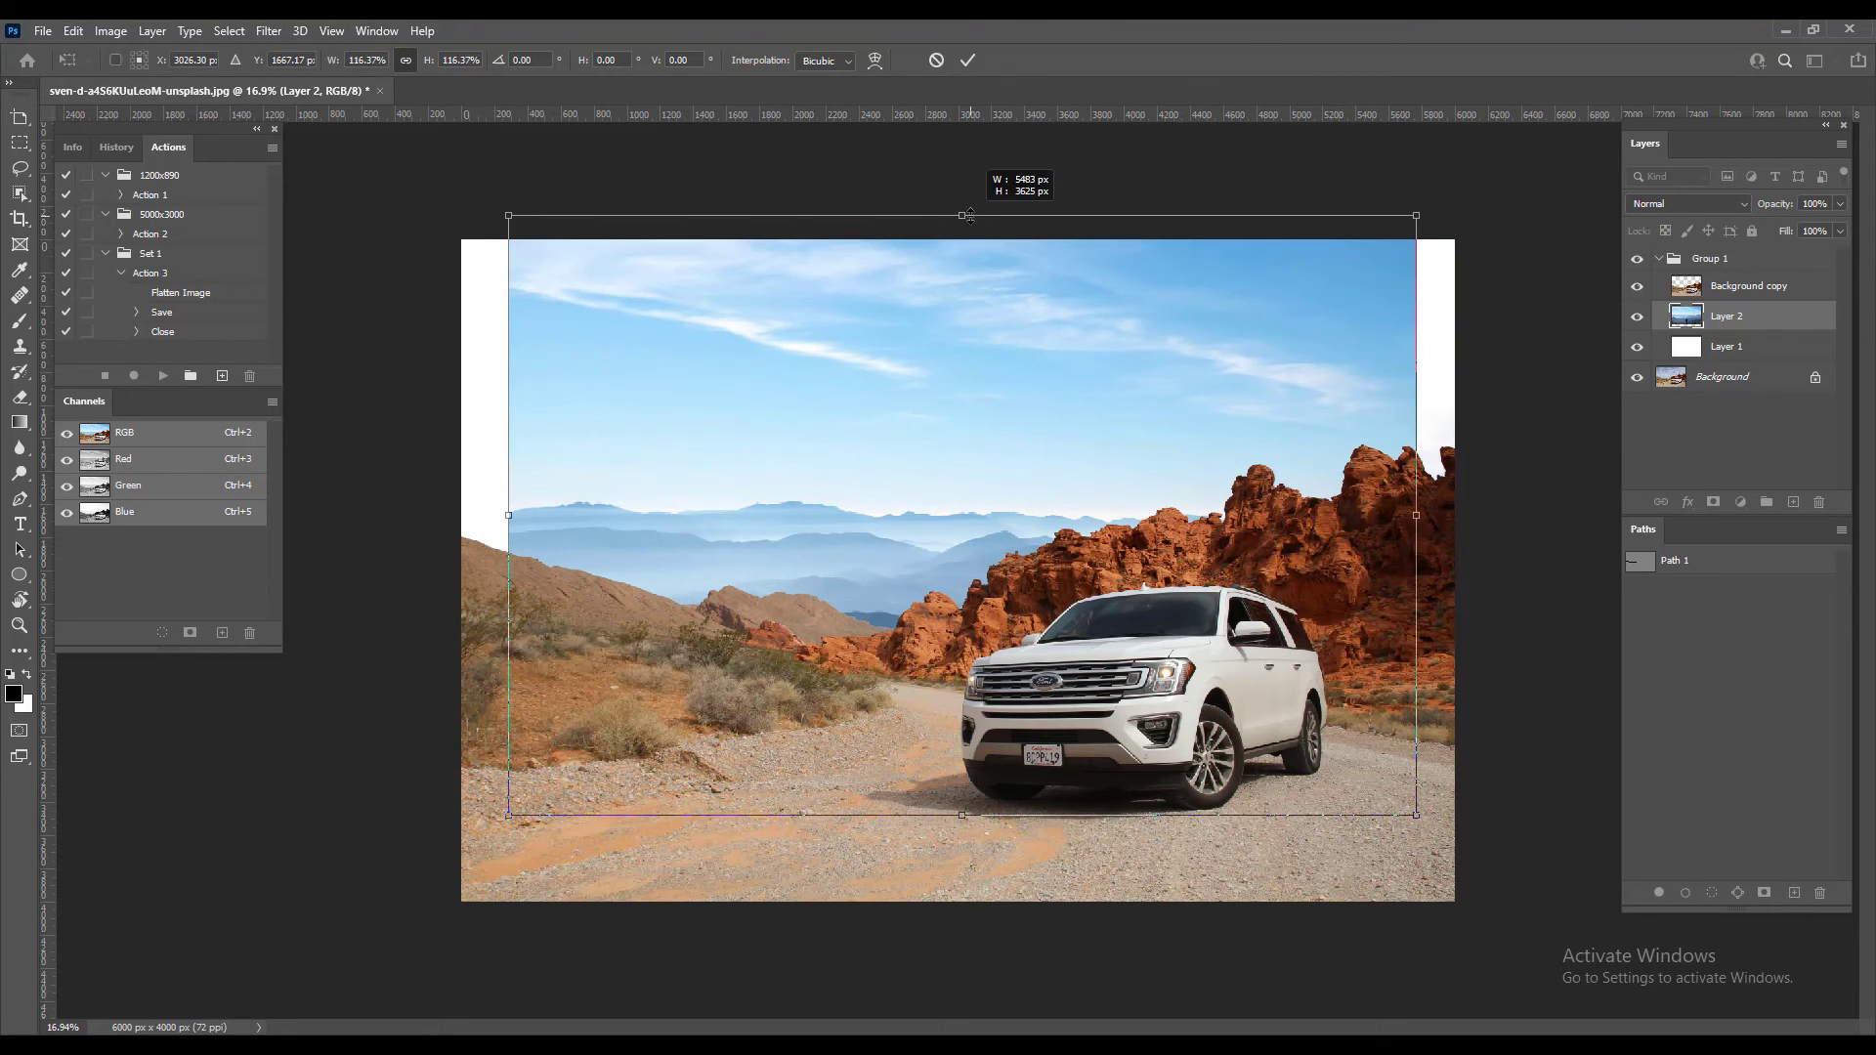
key("ctrl+z")
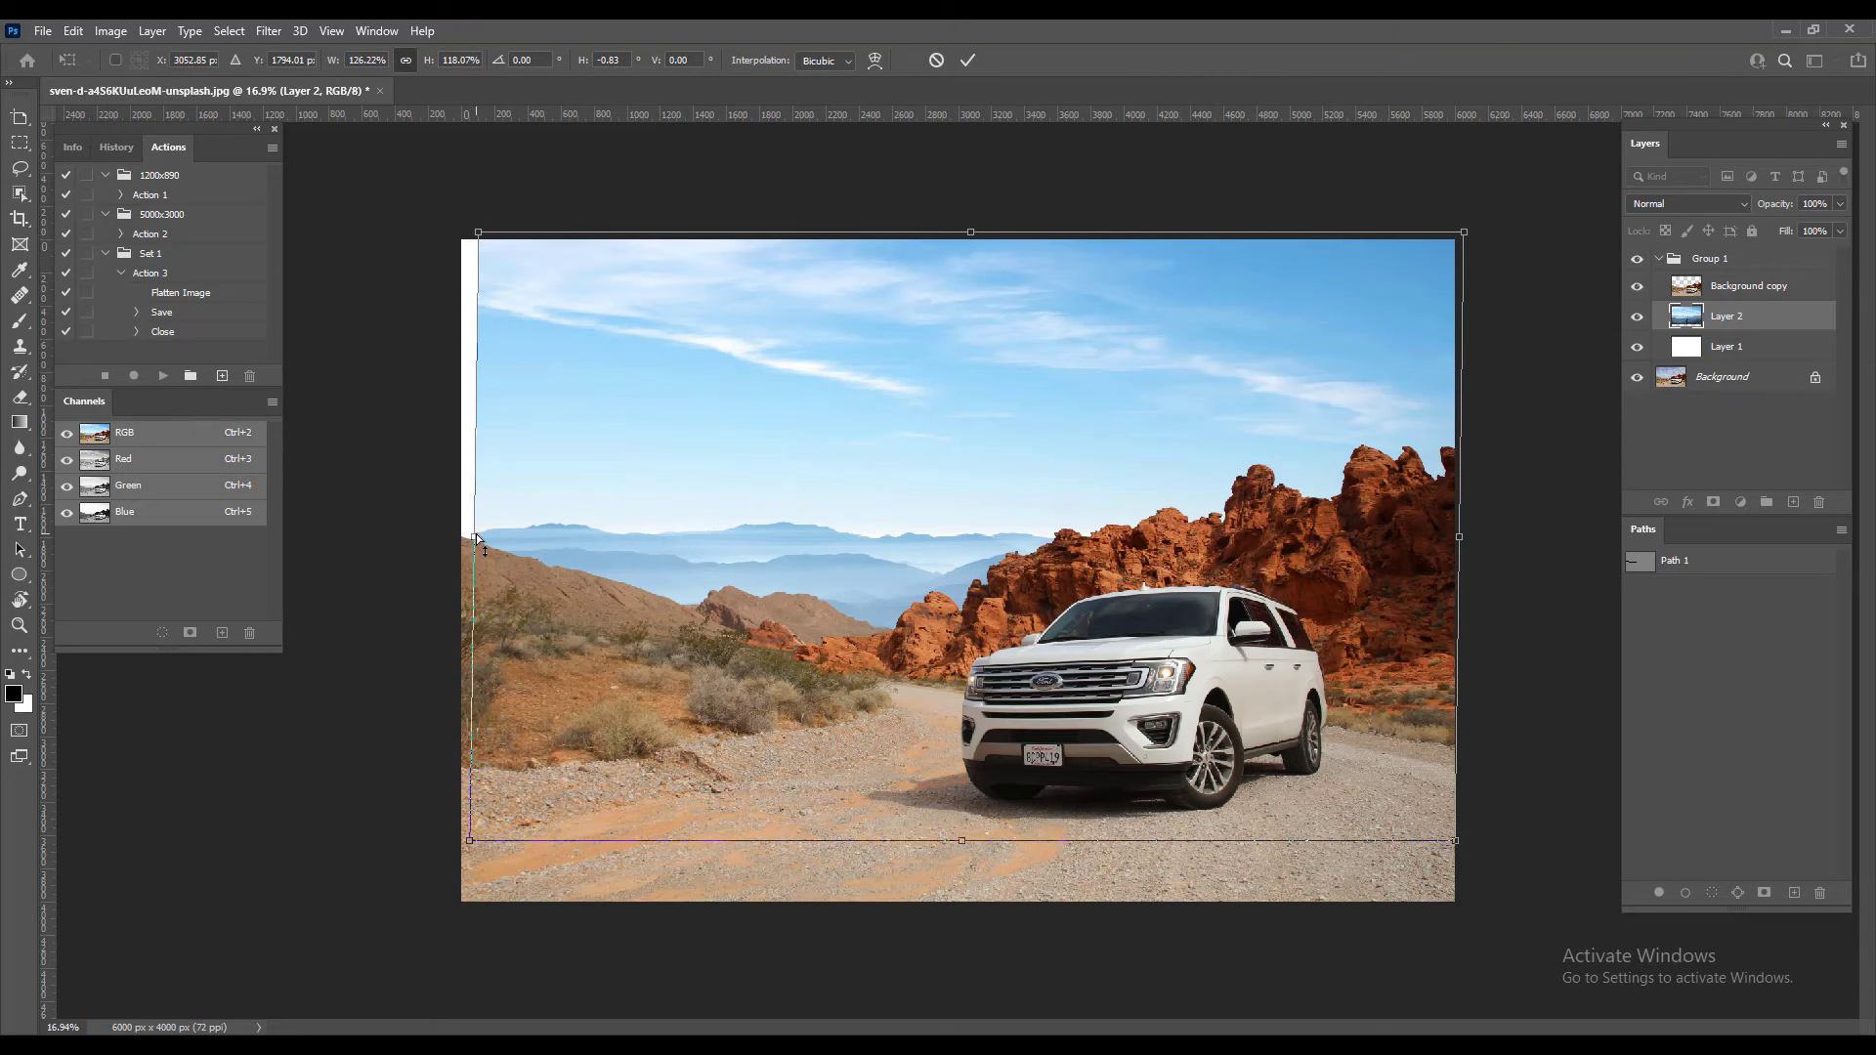
left_click_drag(472, 539, 464, 537)
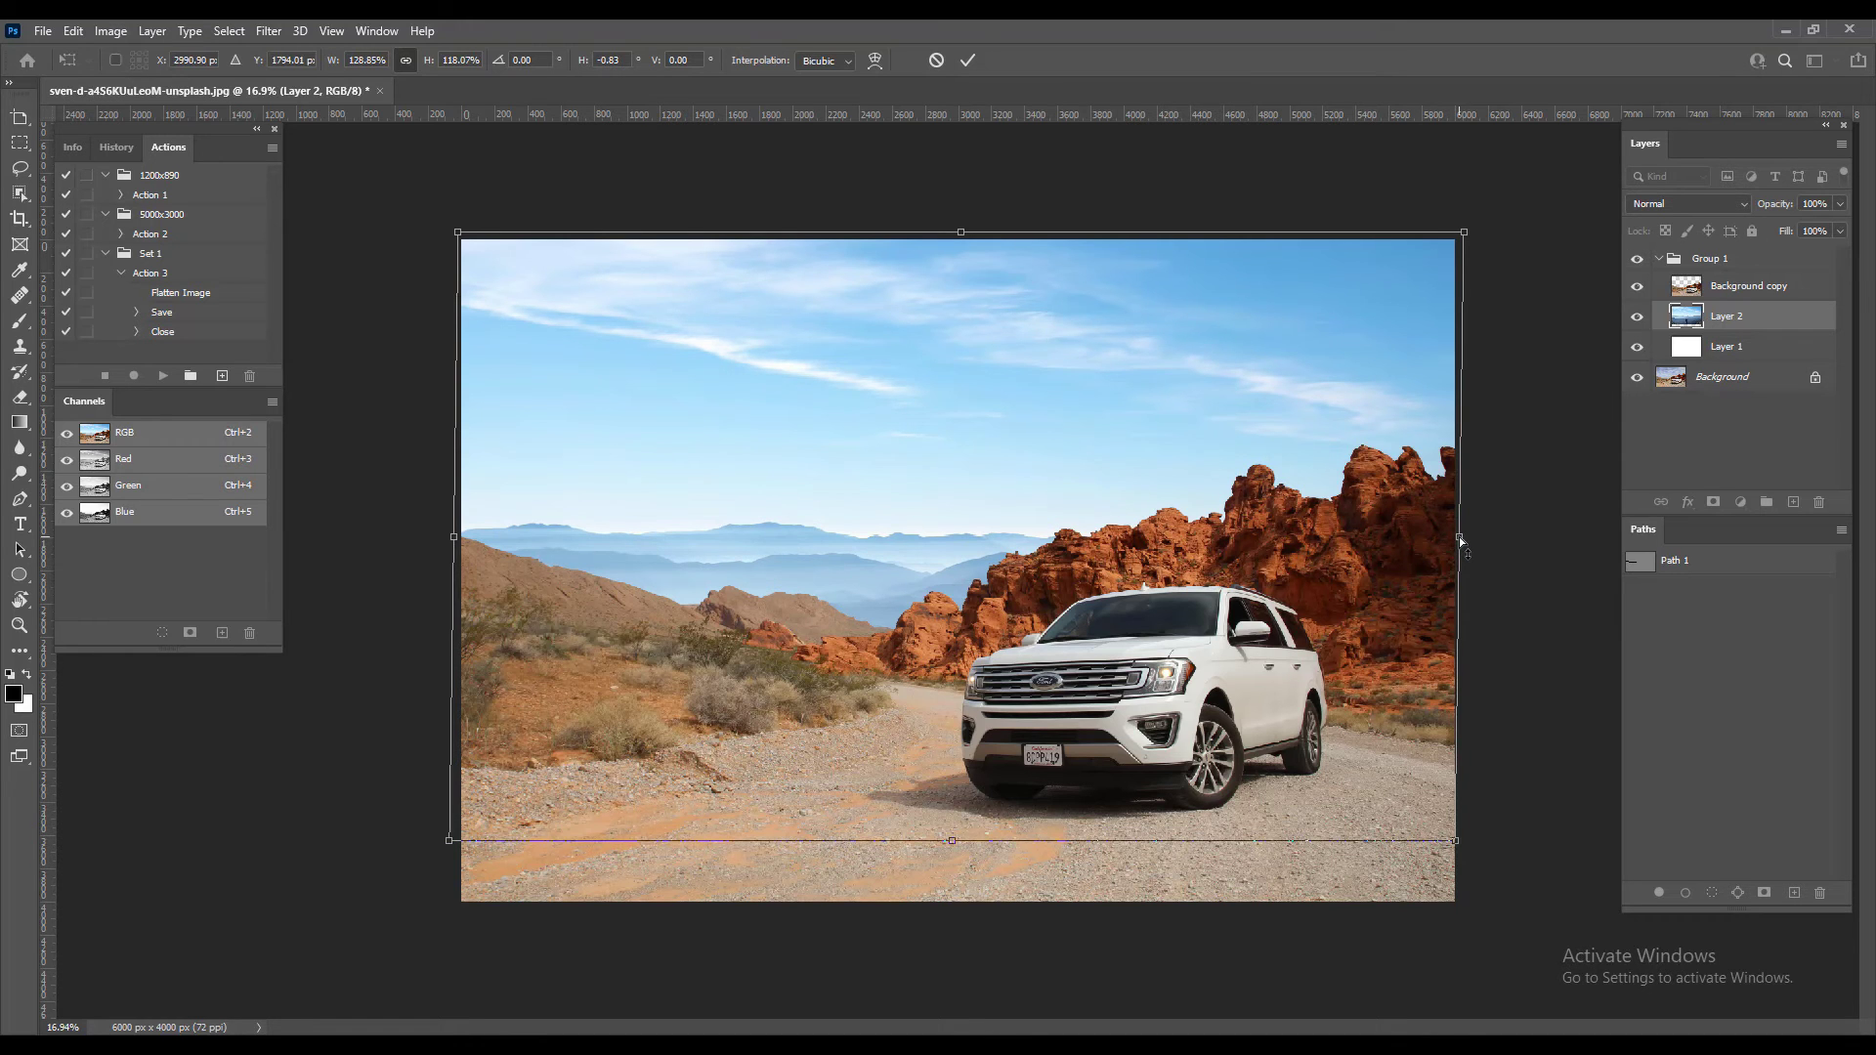
Cancel the sky layer's resize and delete the misplaced sky layer
key("Escape")
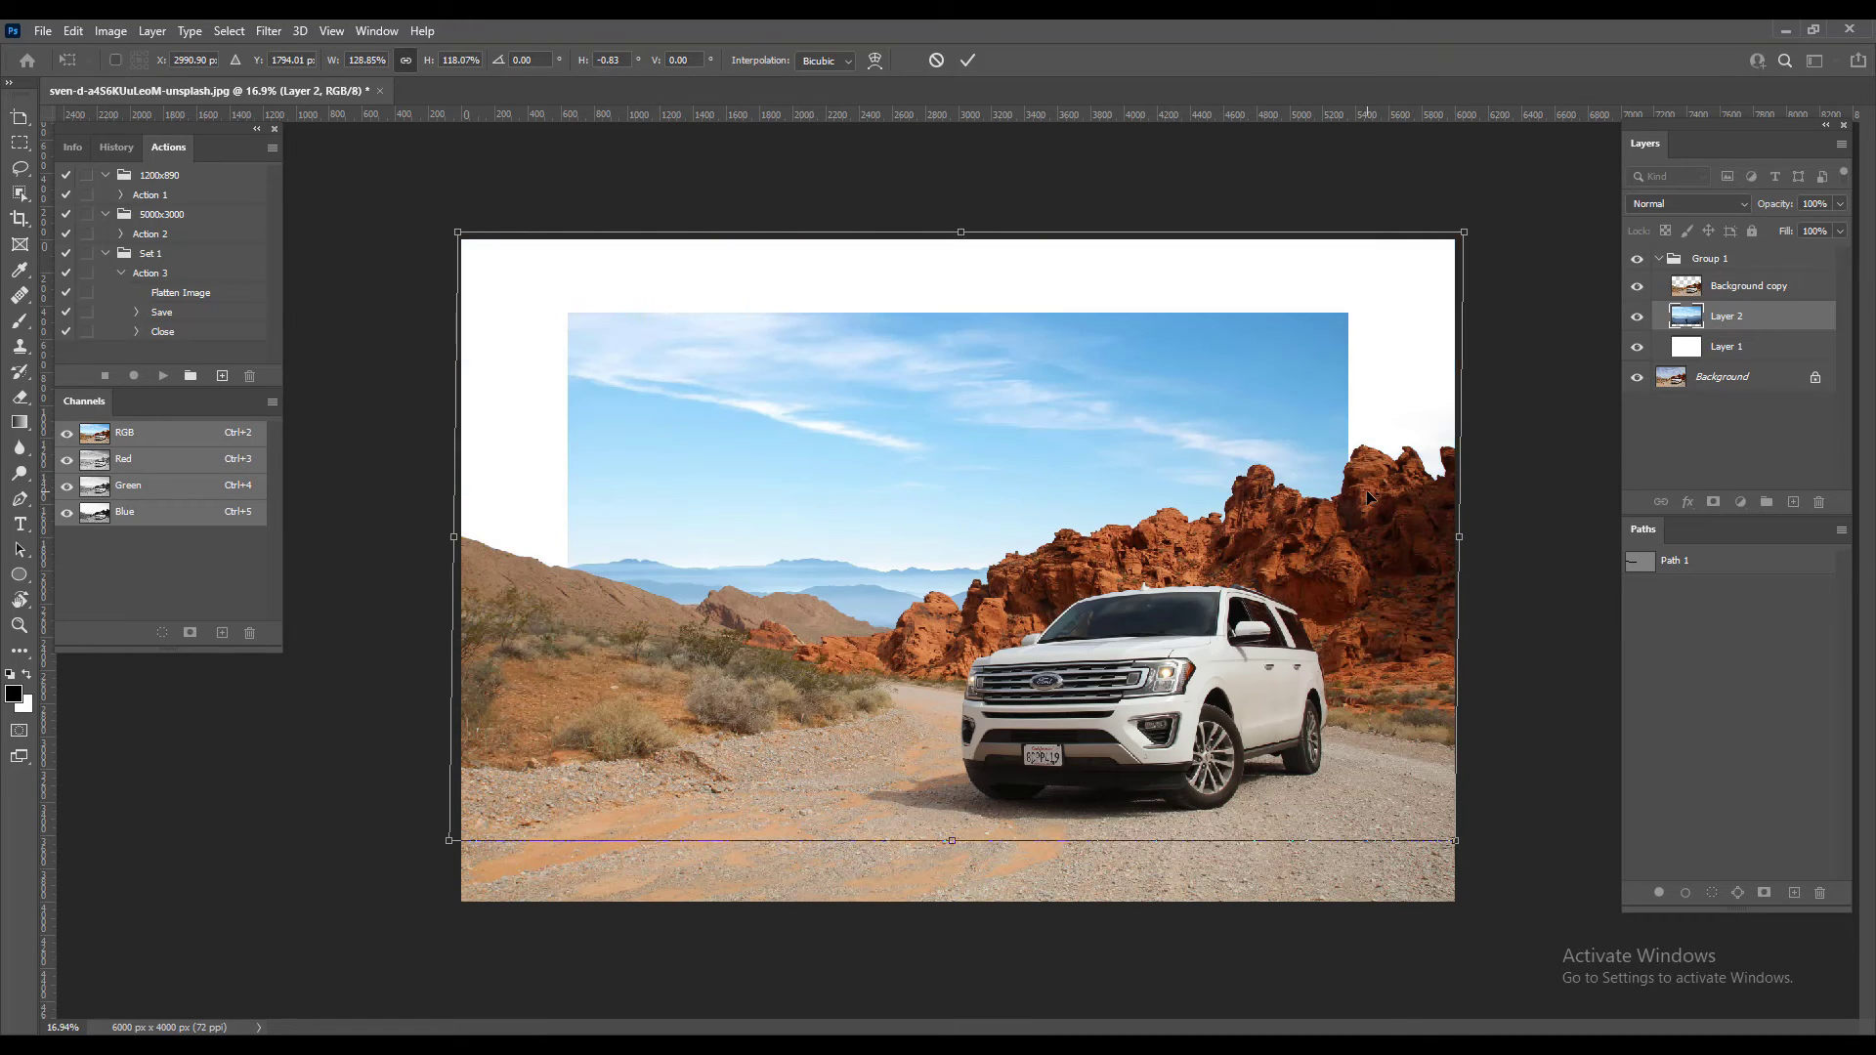
key("Delete")
key("l")
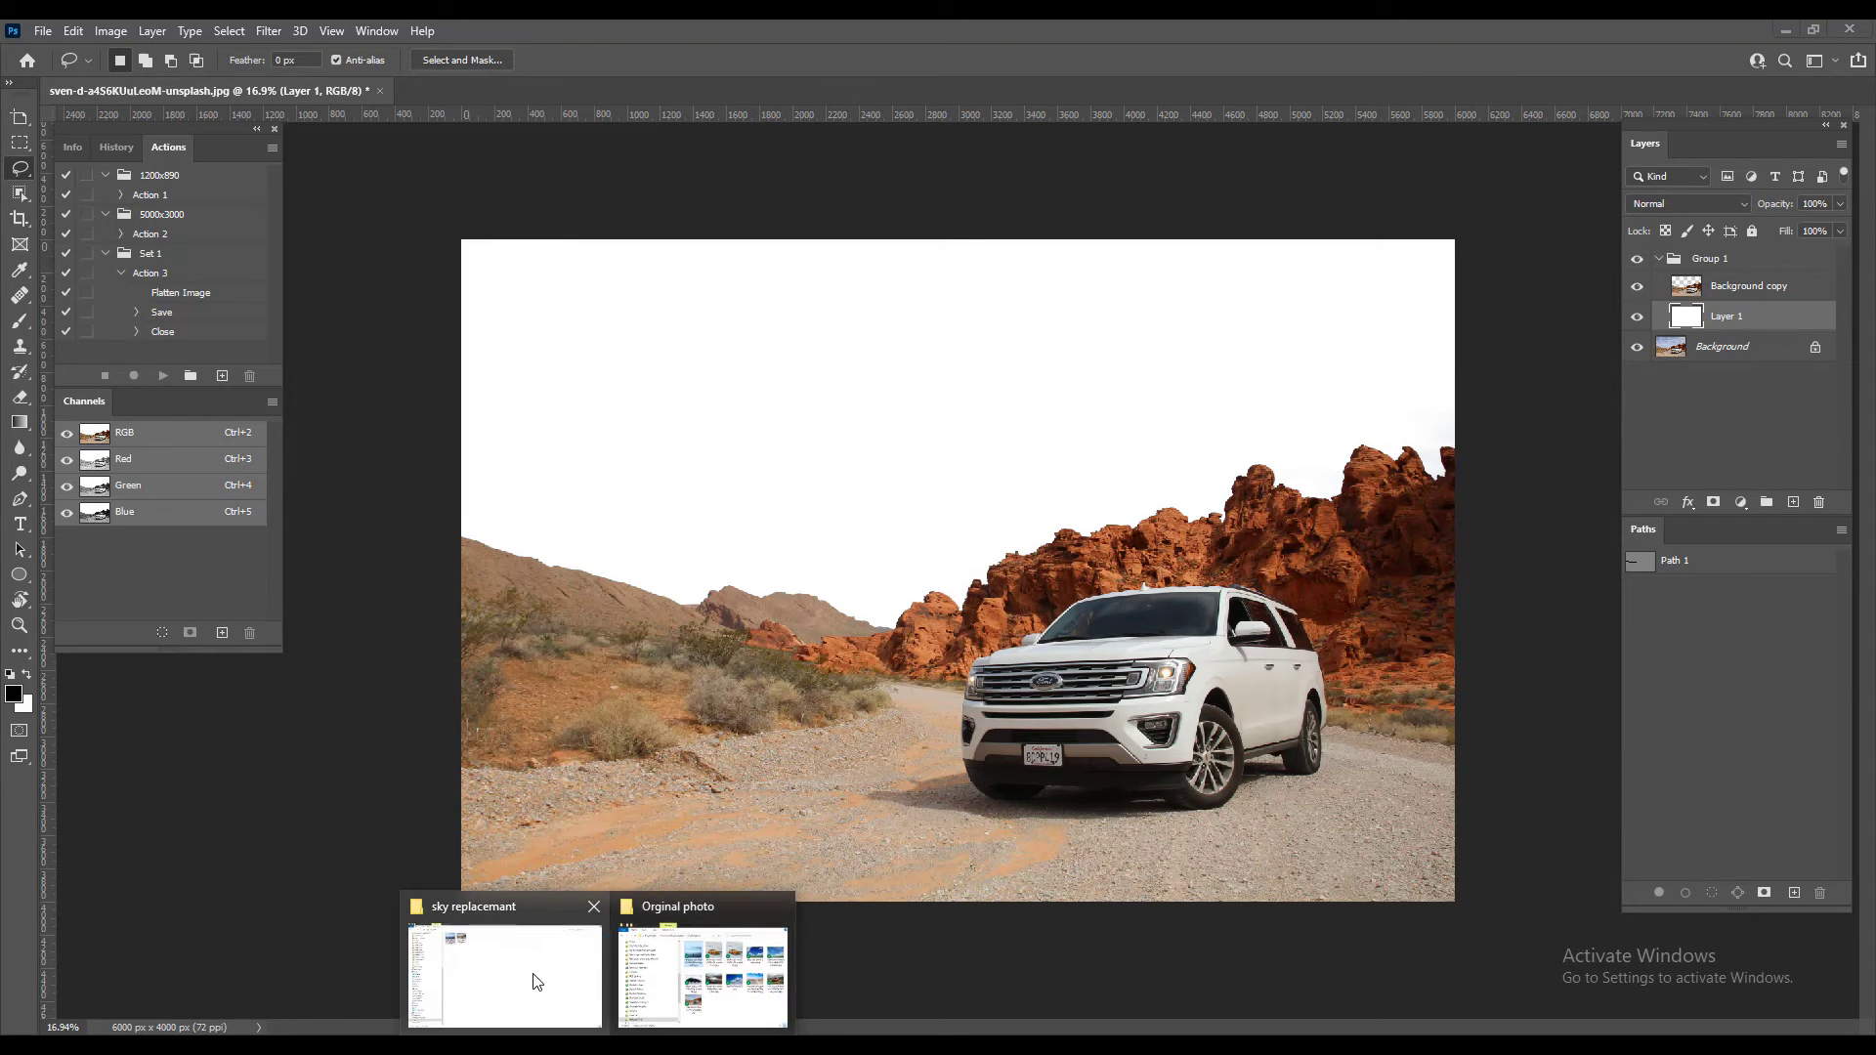
Copy the mountain sky photo as a new layer into the car image, closing the photo unsaved
left_click(536, 986)
mouse_move(401, 155)
left_mouse_down()
mouse_move(503, 1041)
mouse_move(1724, 402)
left_mouse_up()
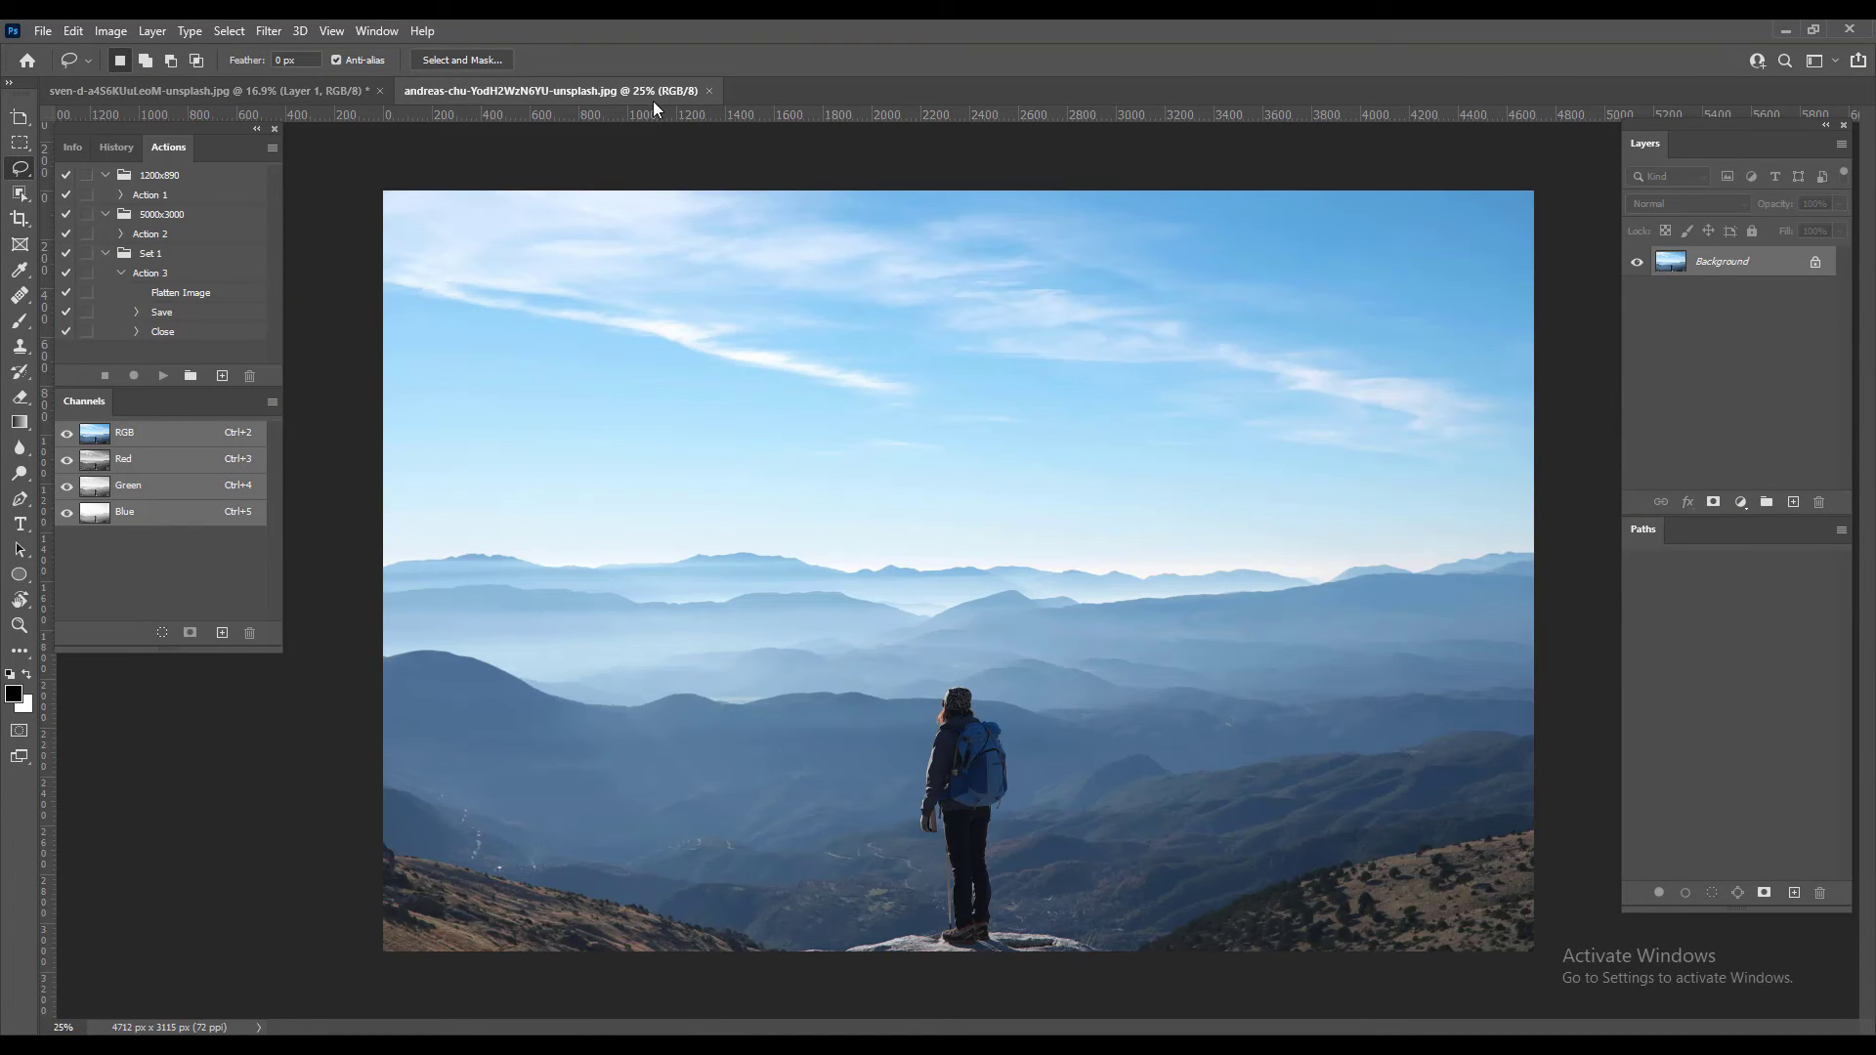
key("ctrl+j")
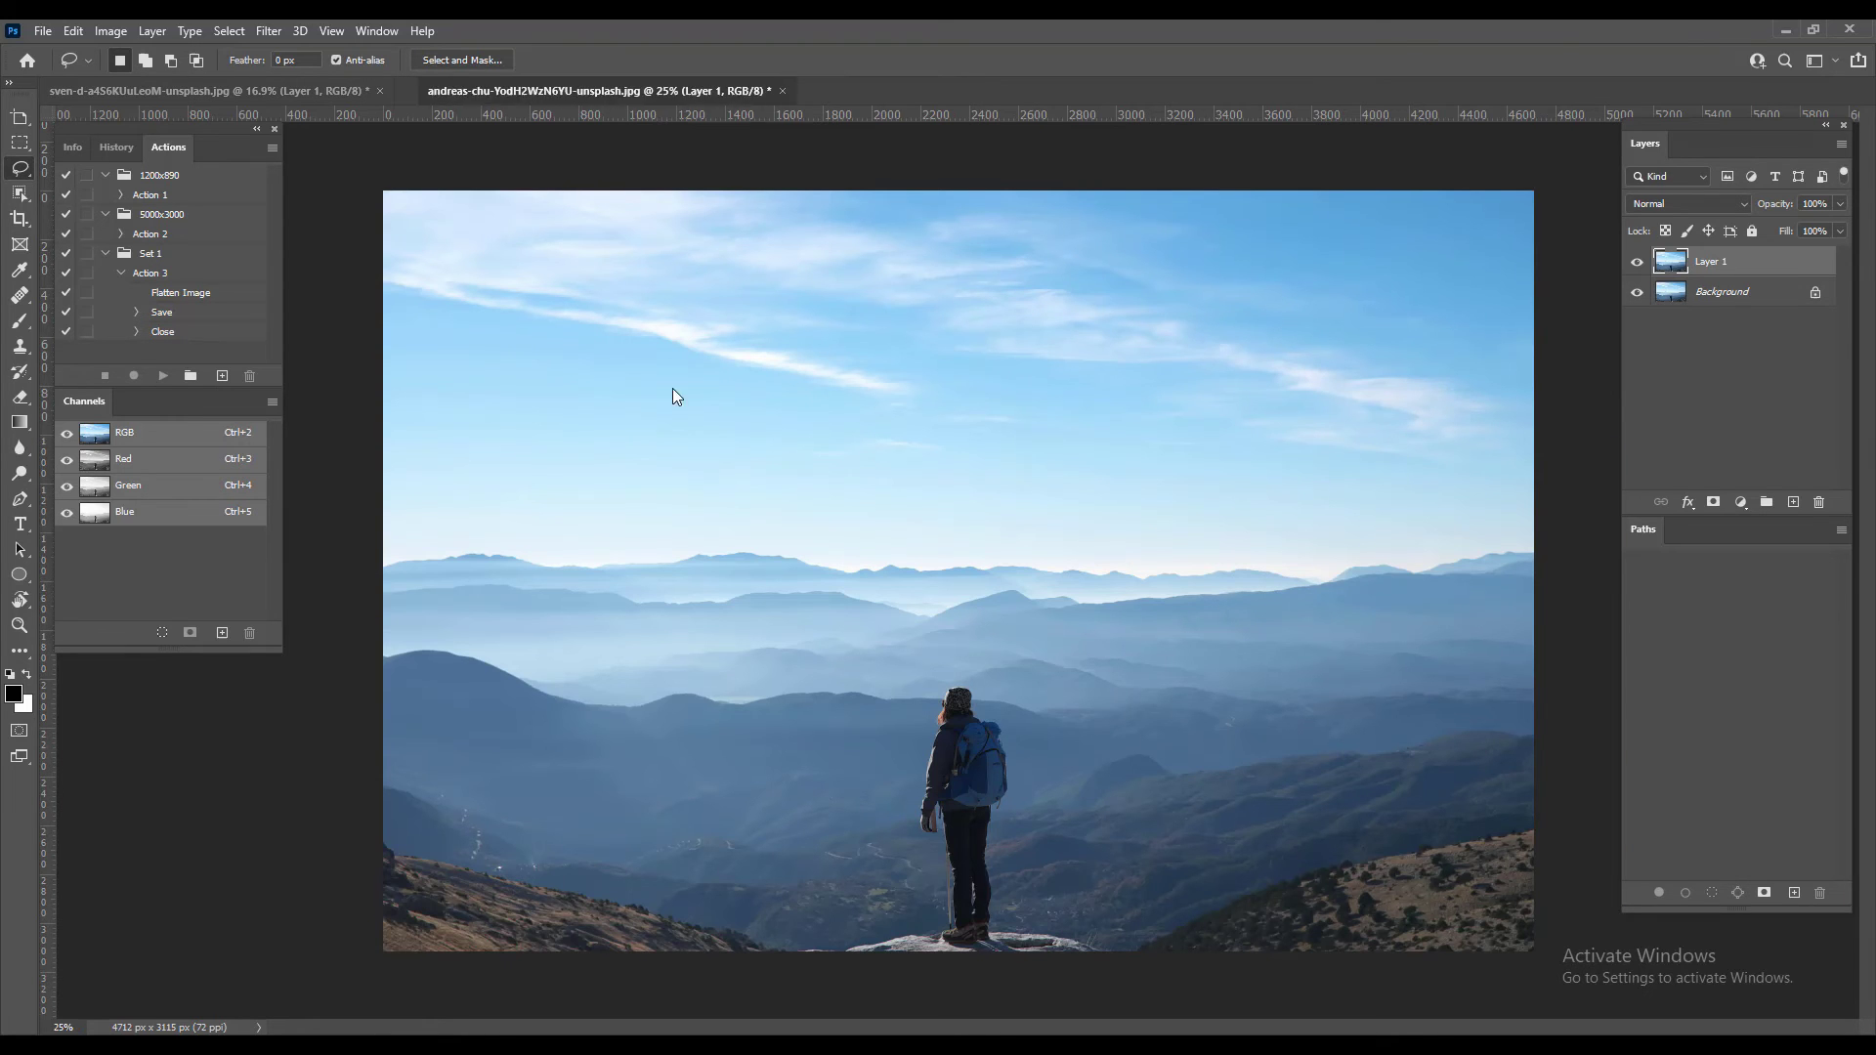
left_click_drag(607, 90, 712, 549)
left_click_drag(1744, 264, 1021, 389)
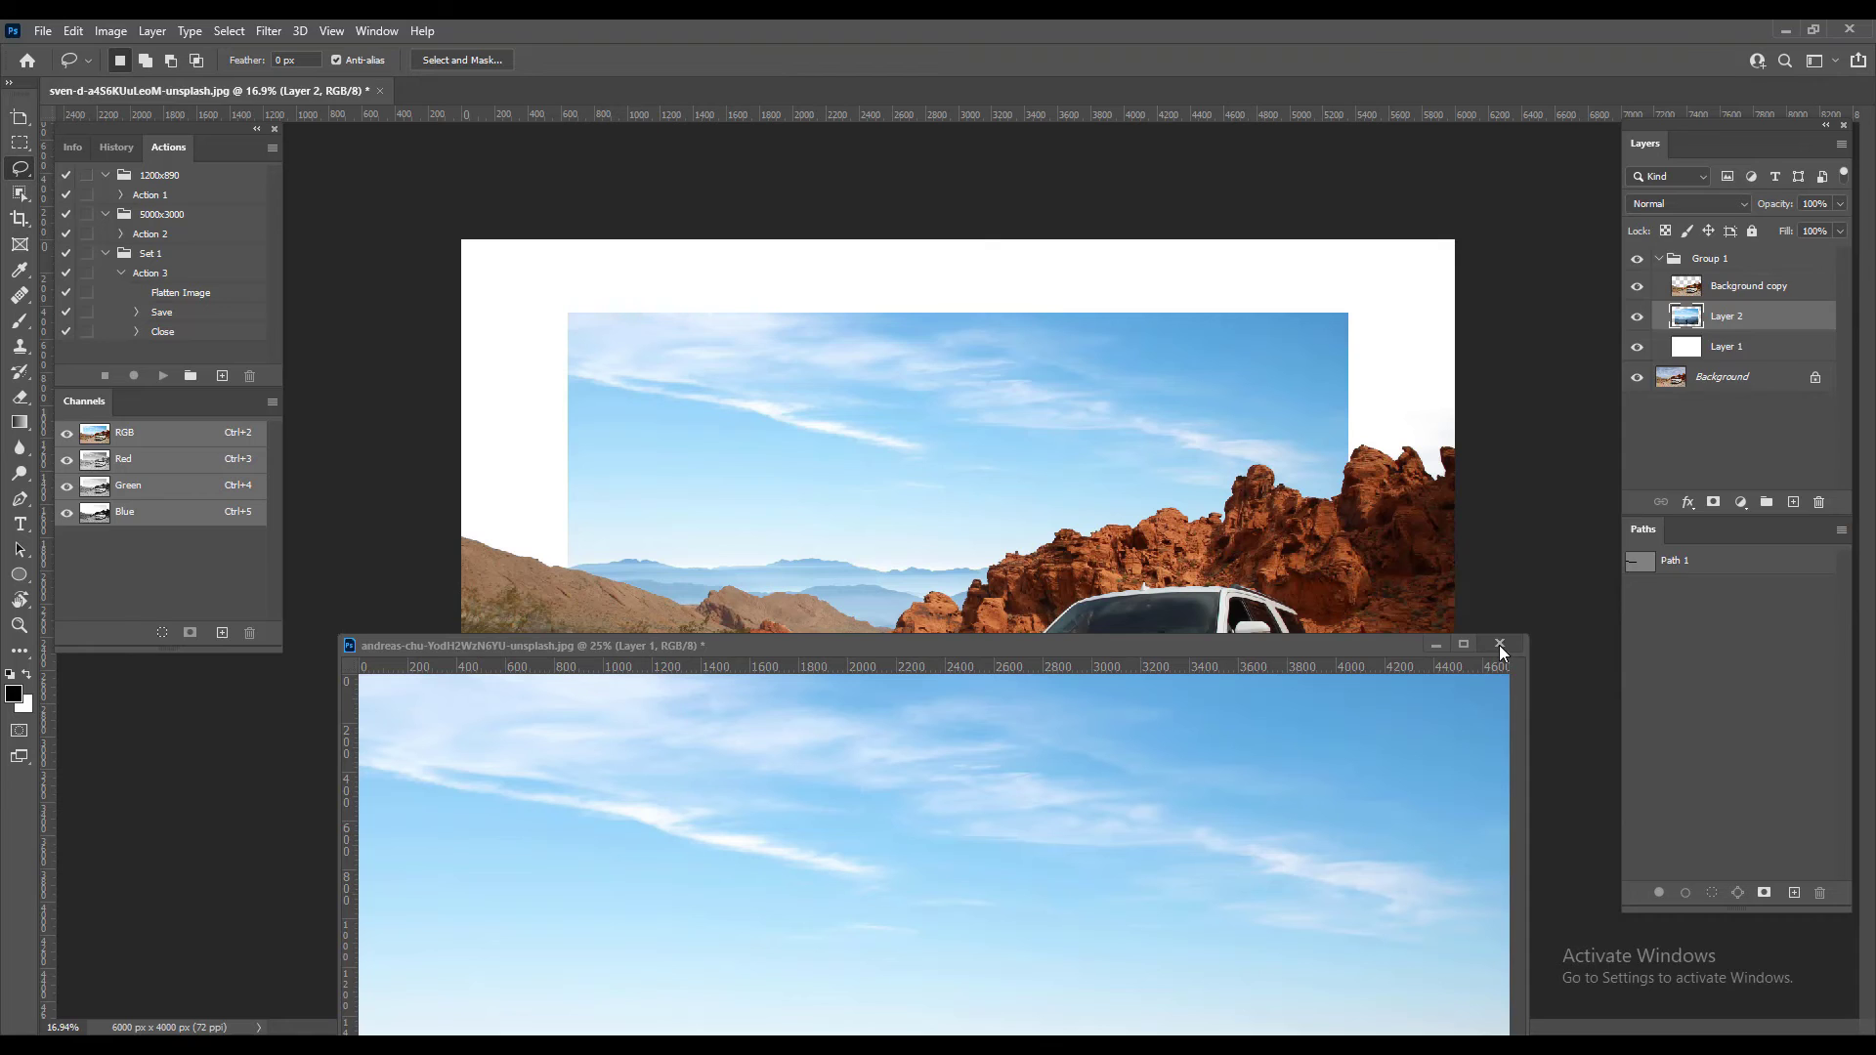
left_click(1500, 644)
left_click(940, 418)
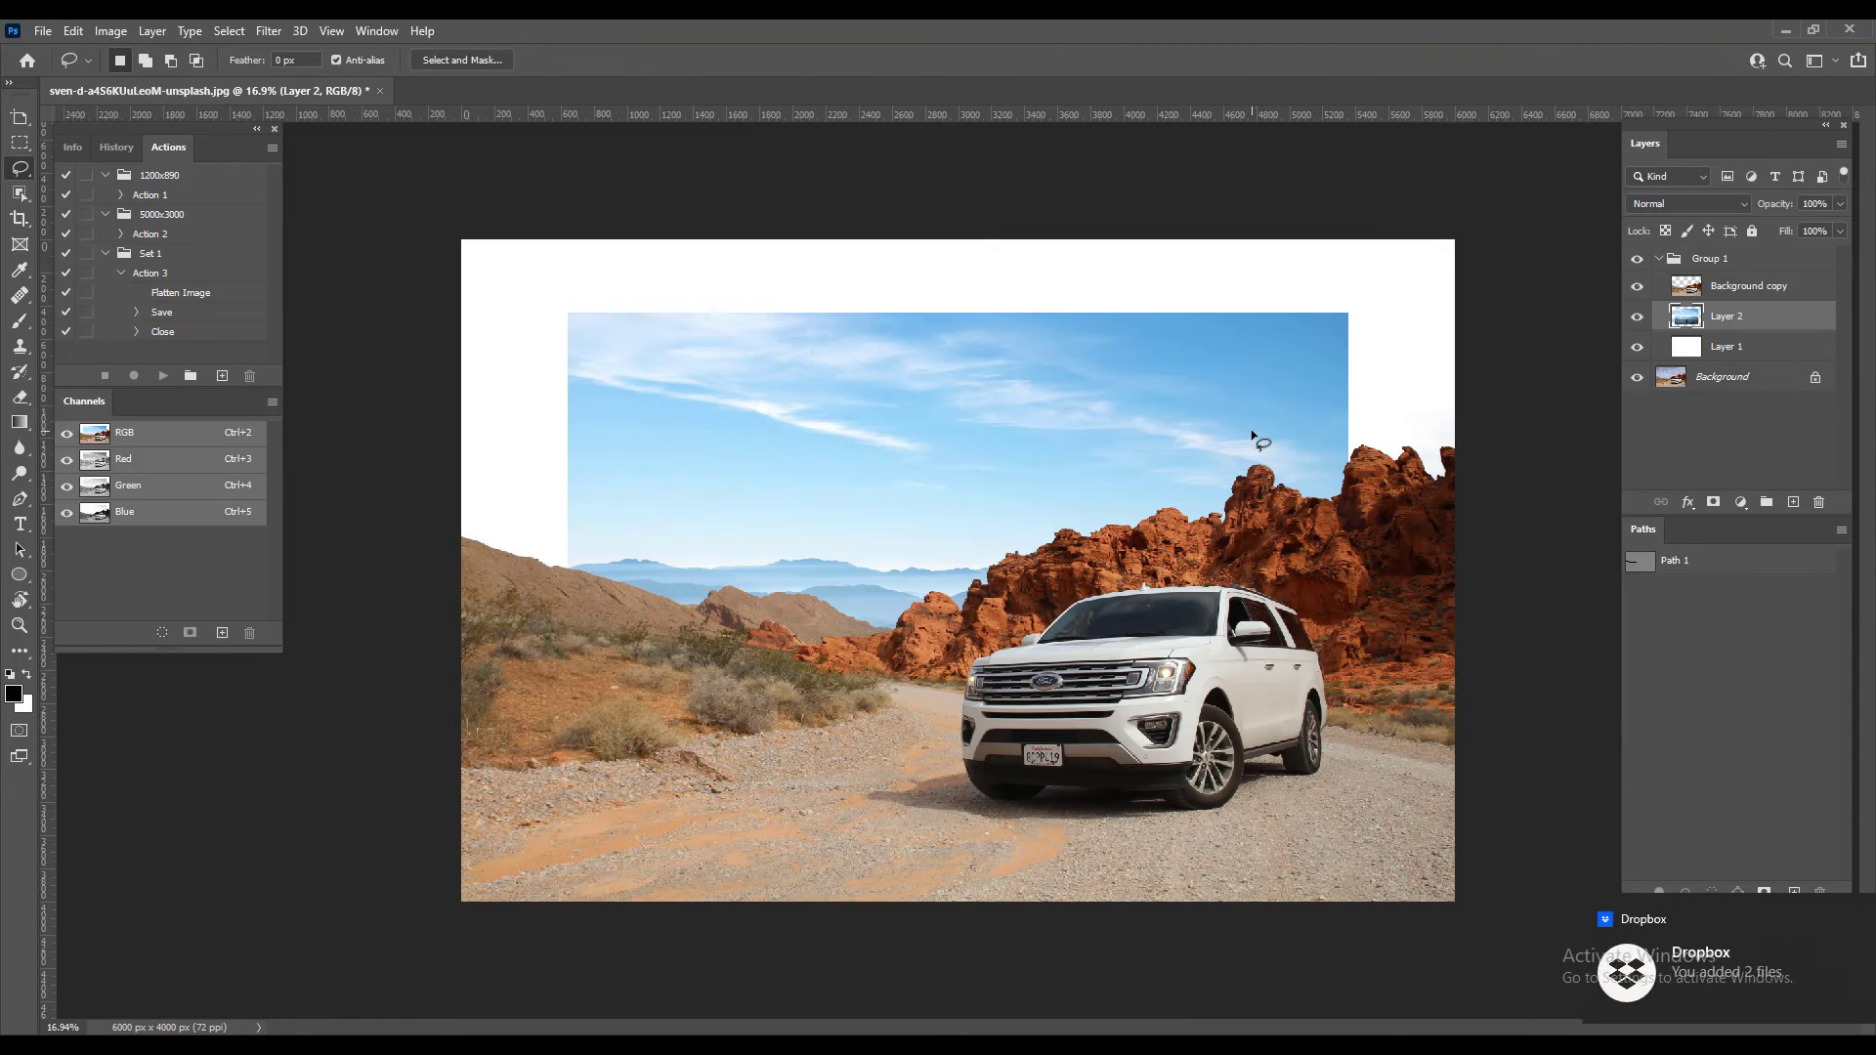
Free-transform Layer 2 so the misty mountain sky stretches edge to edge across the canvas
key("ctrl+t")
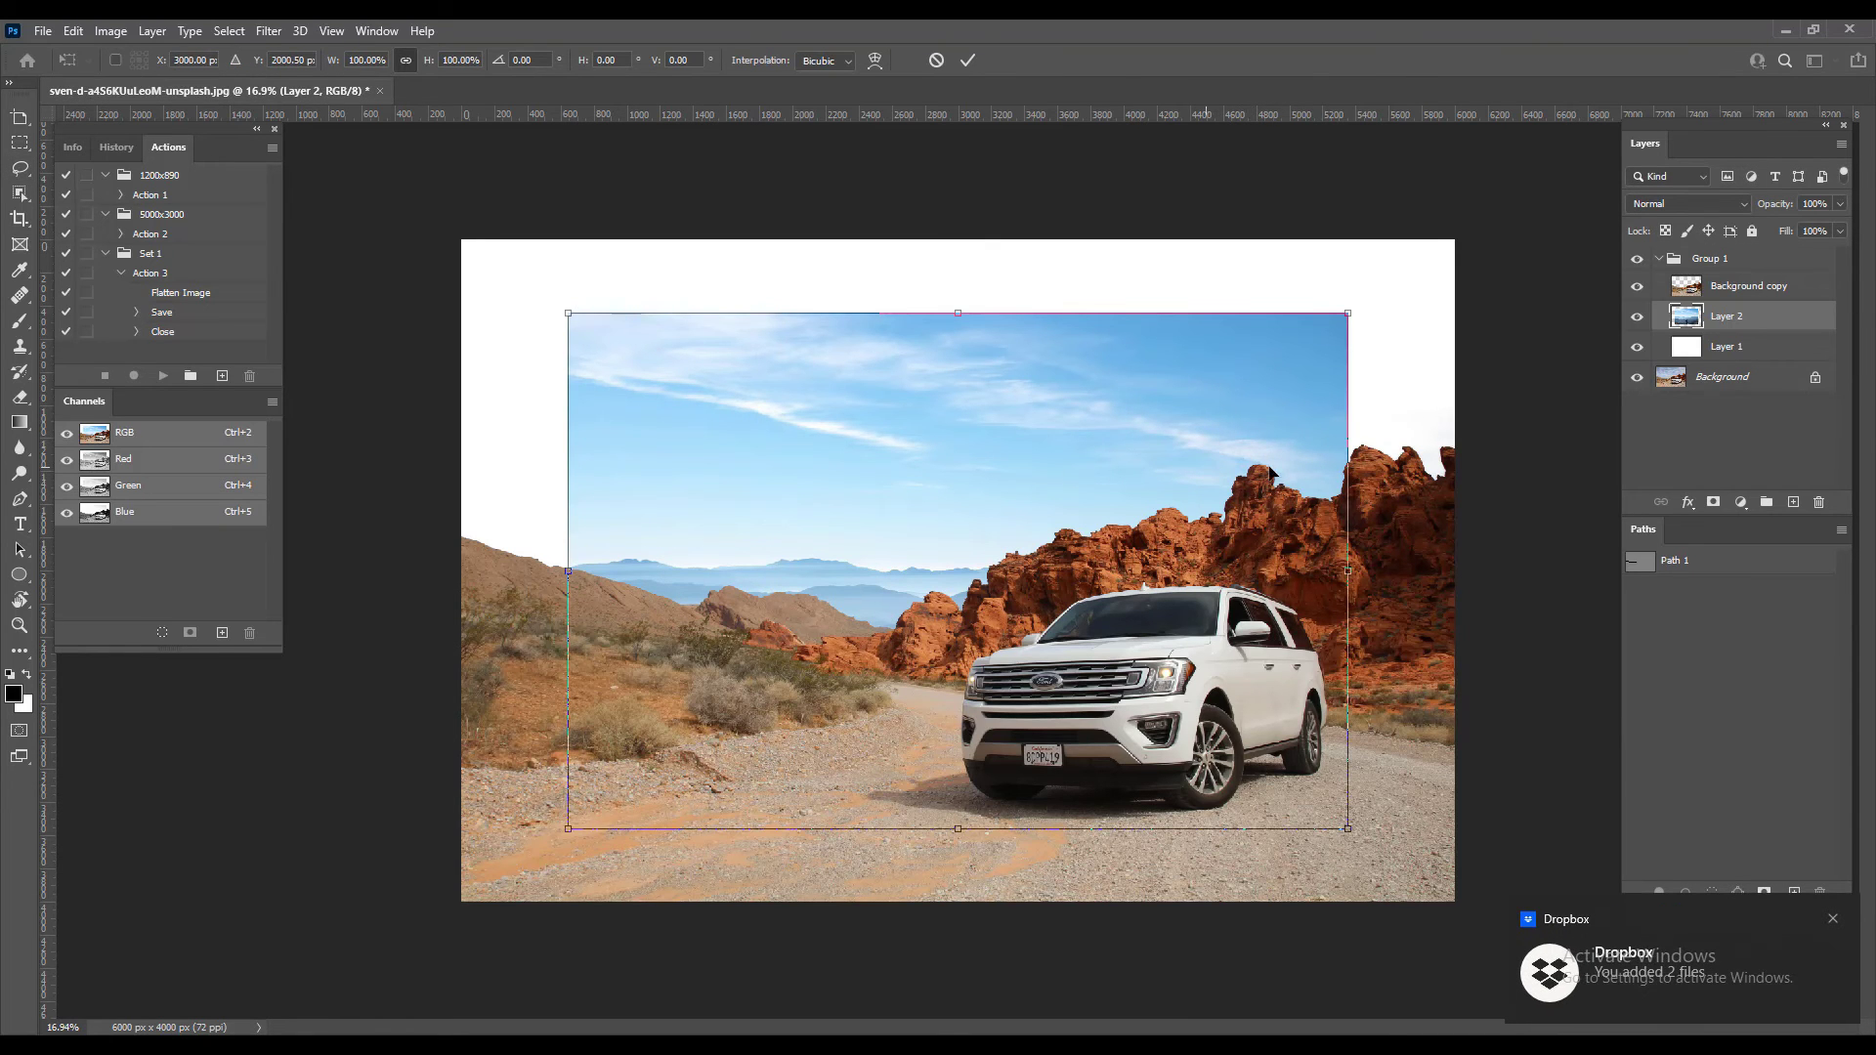
left_click_drag(1347, 829, 1473, 856)
left_click_drag(929, 502, 928, 495)
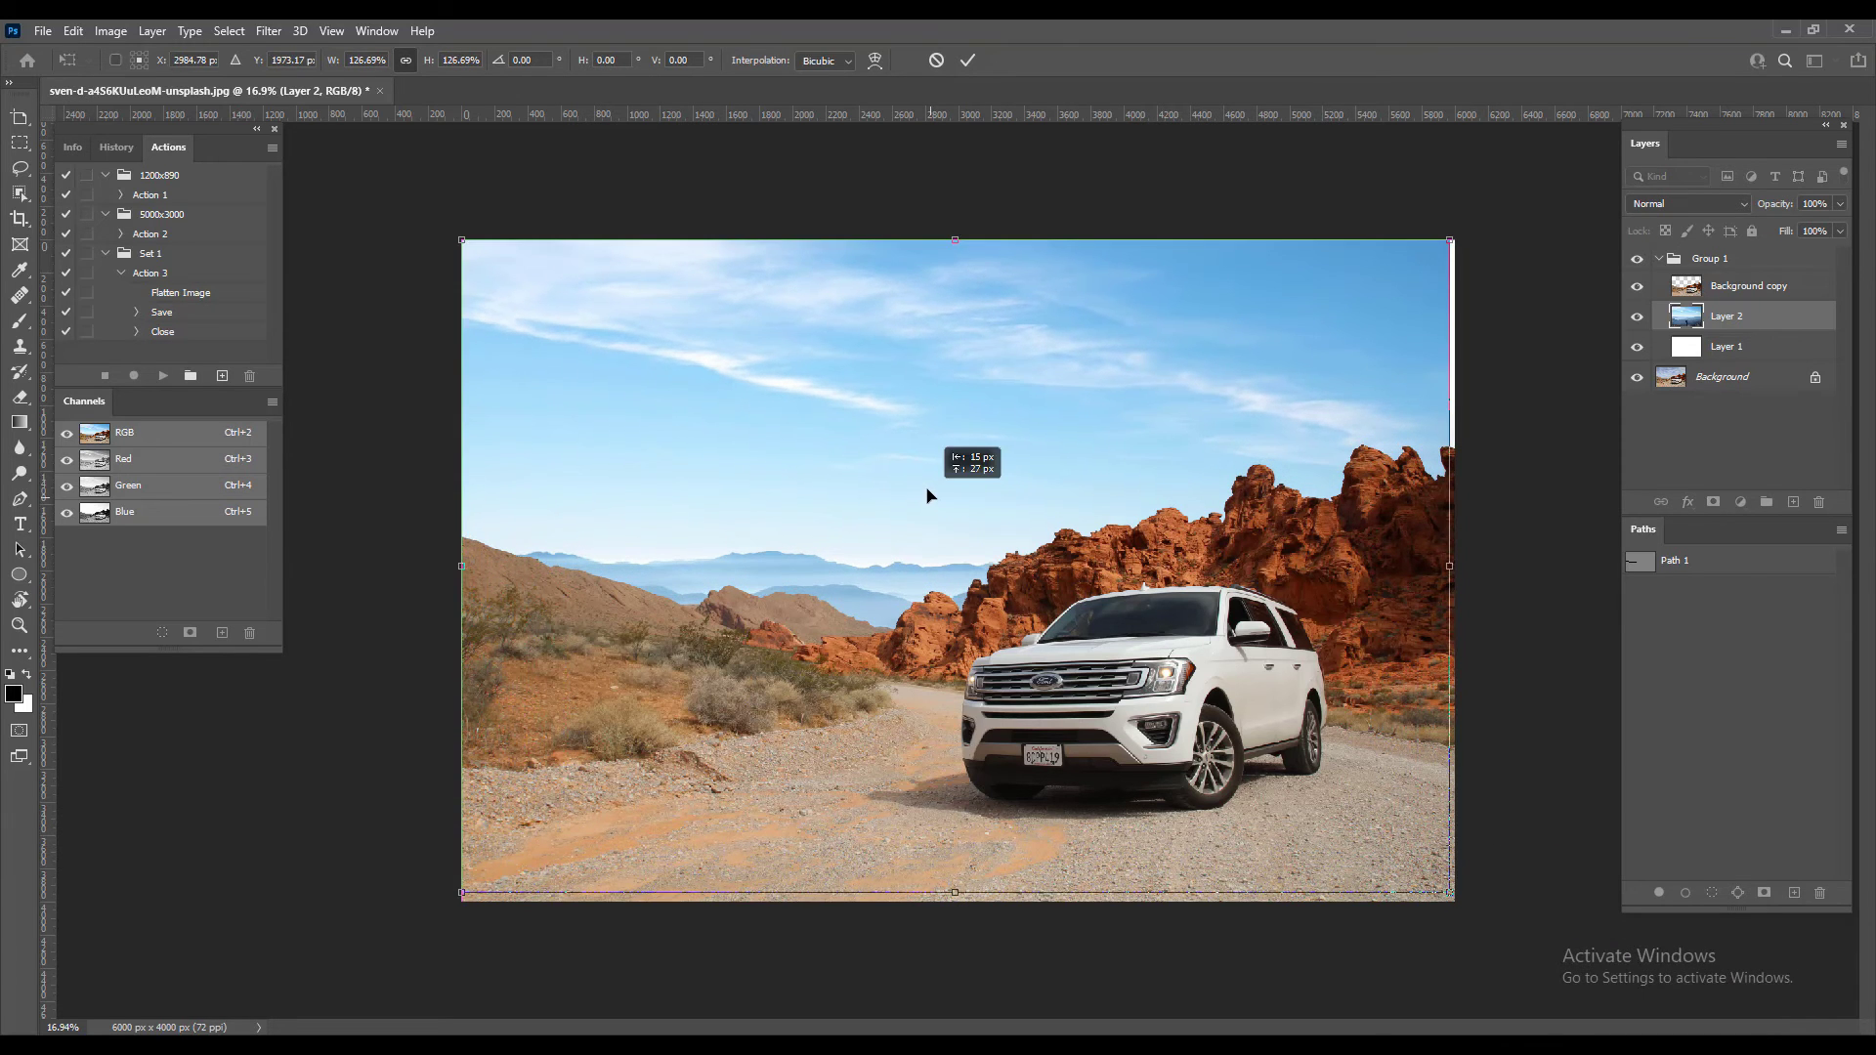
left_click_drag(1450, 567, 1462, 567)
left_click_drag(958, 892, 946, 814)
mouse_move(1401, 524)
left_mouse_down()
mouse_move(1439, 525)
mouse_move(1421, 515)
left_mouse_up()
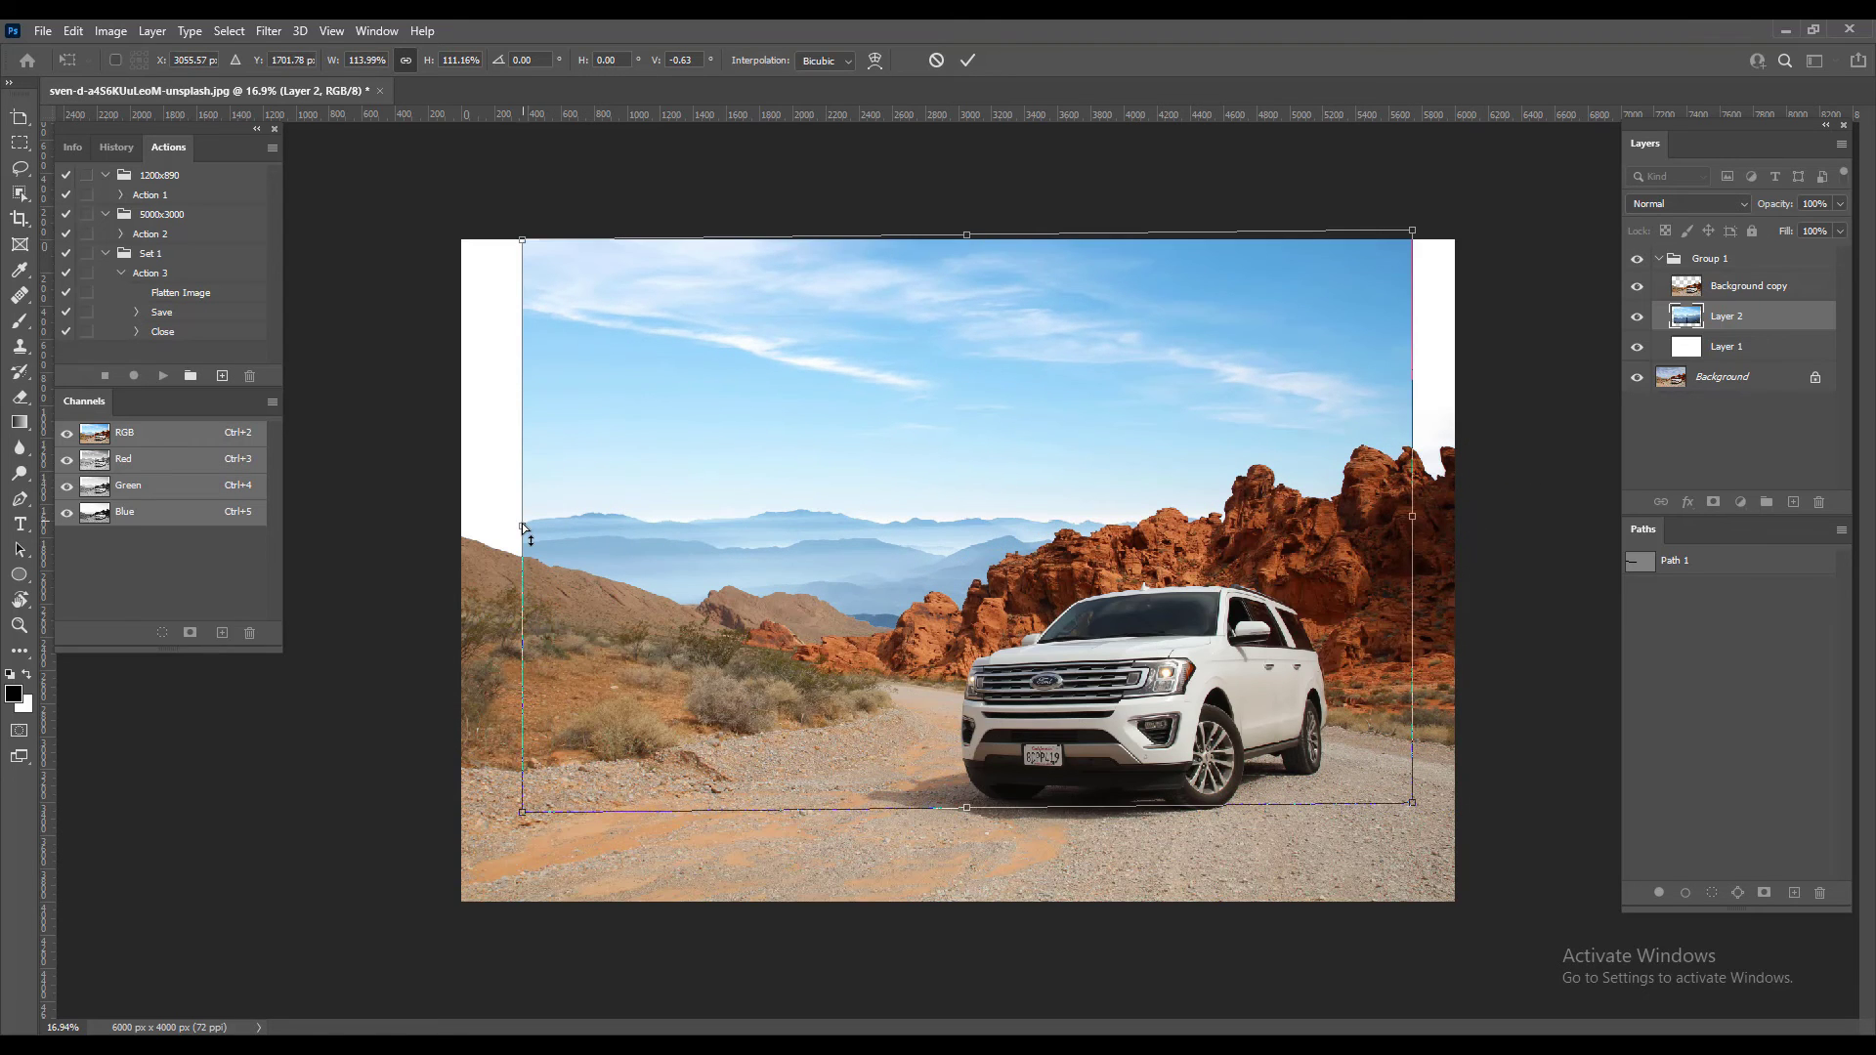
left_click_drag(522, 523, 452, 521)
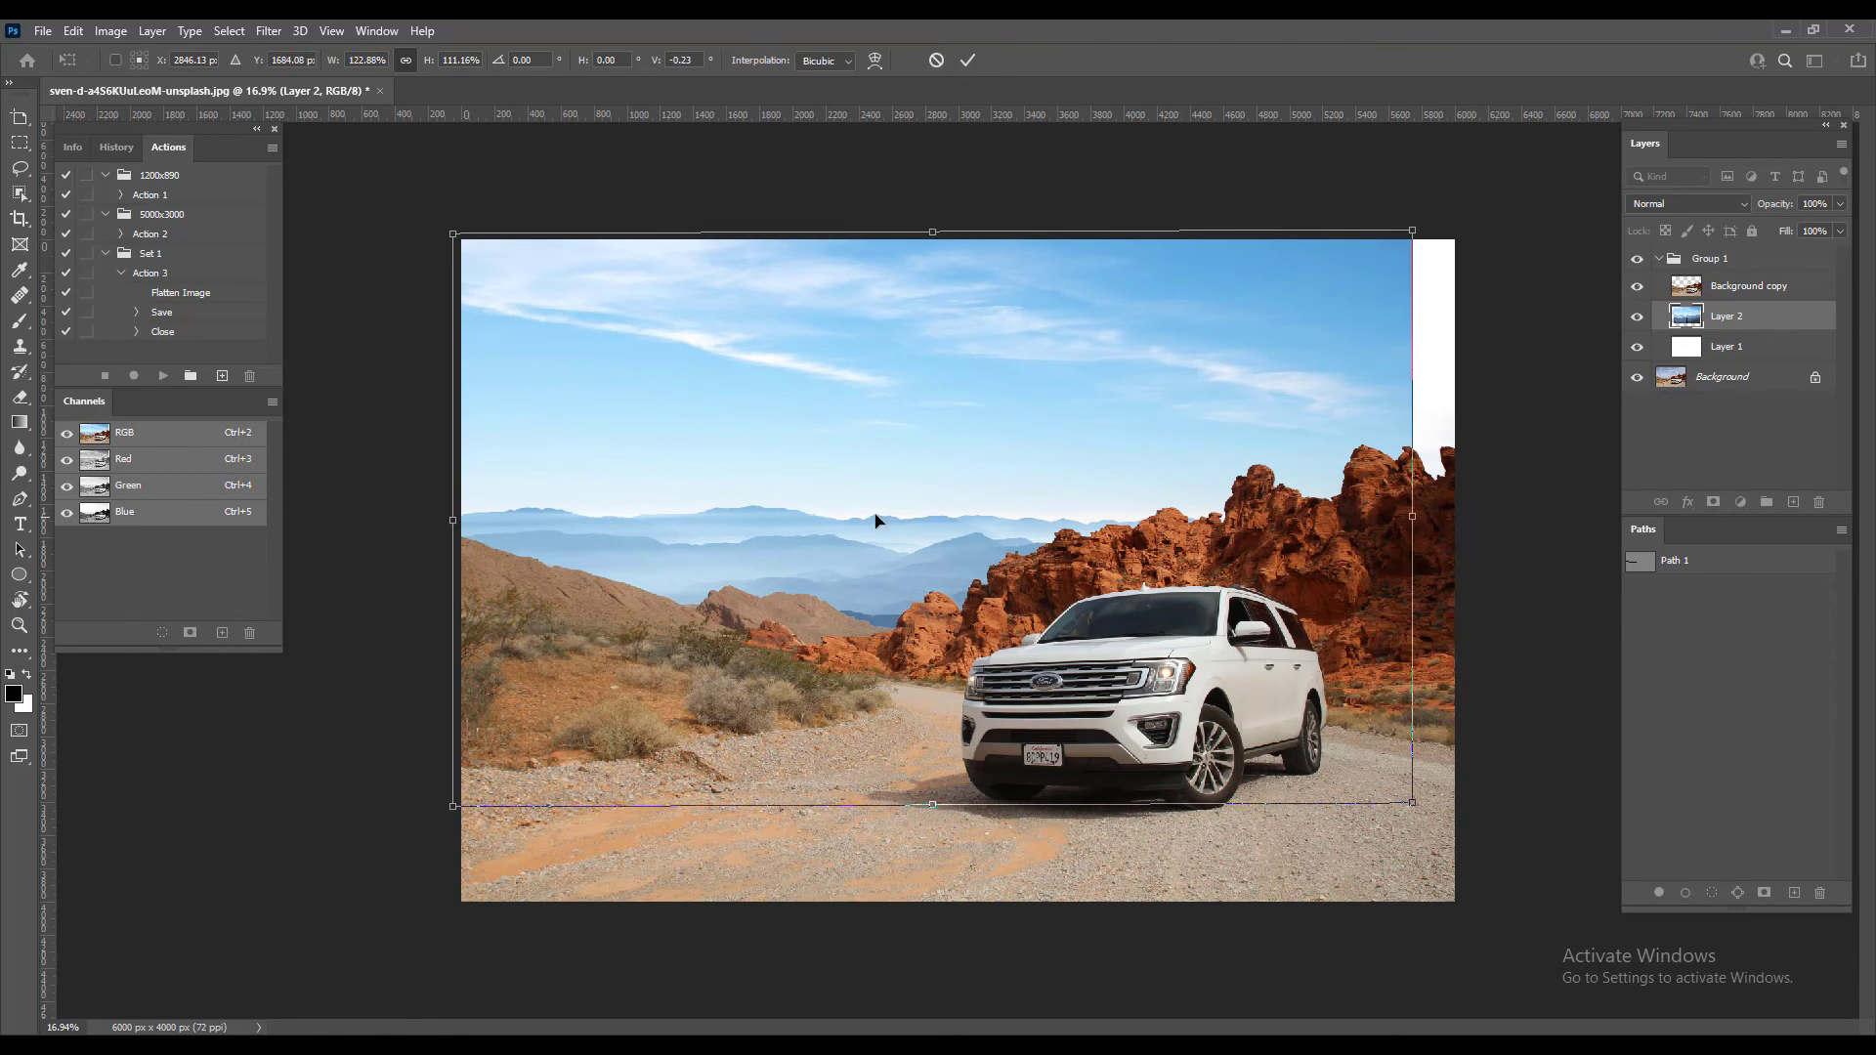
left_click_drag(1413, 518, 1471, 522)
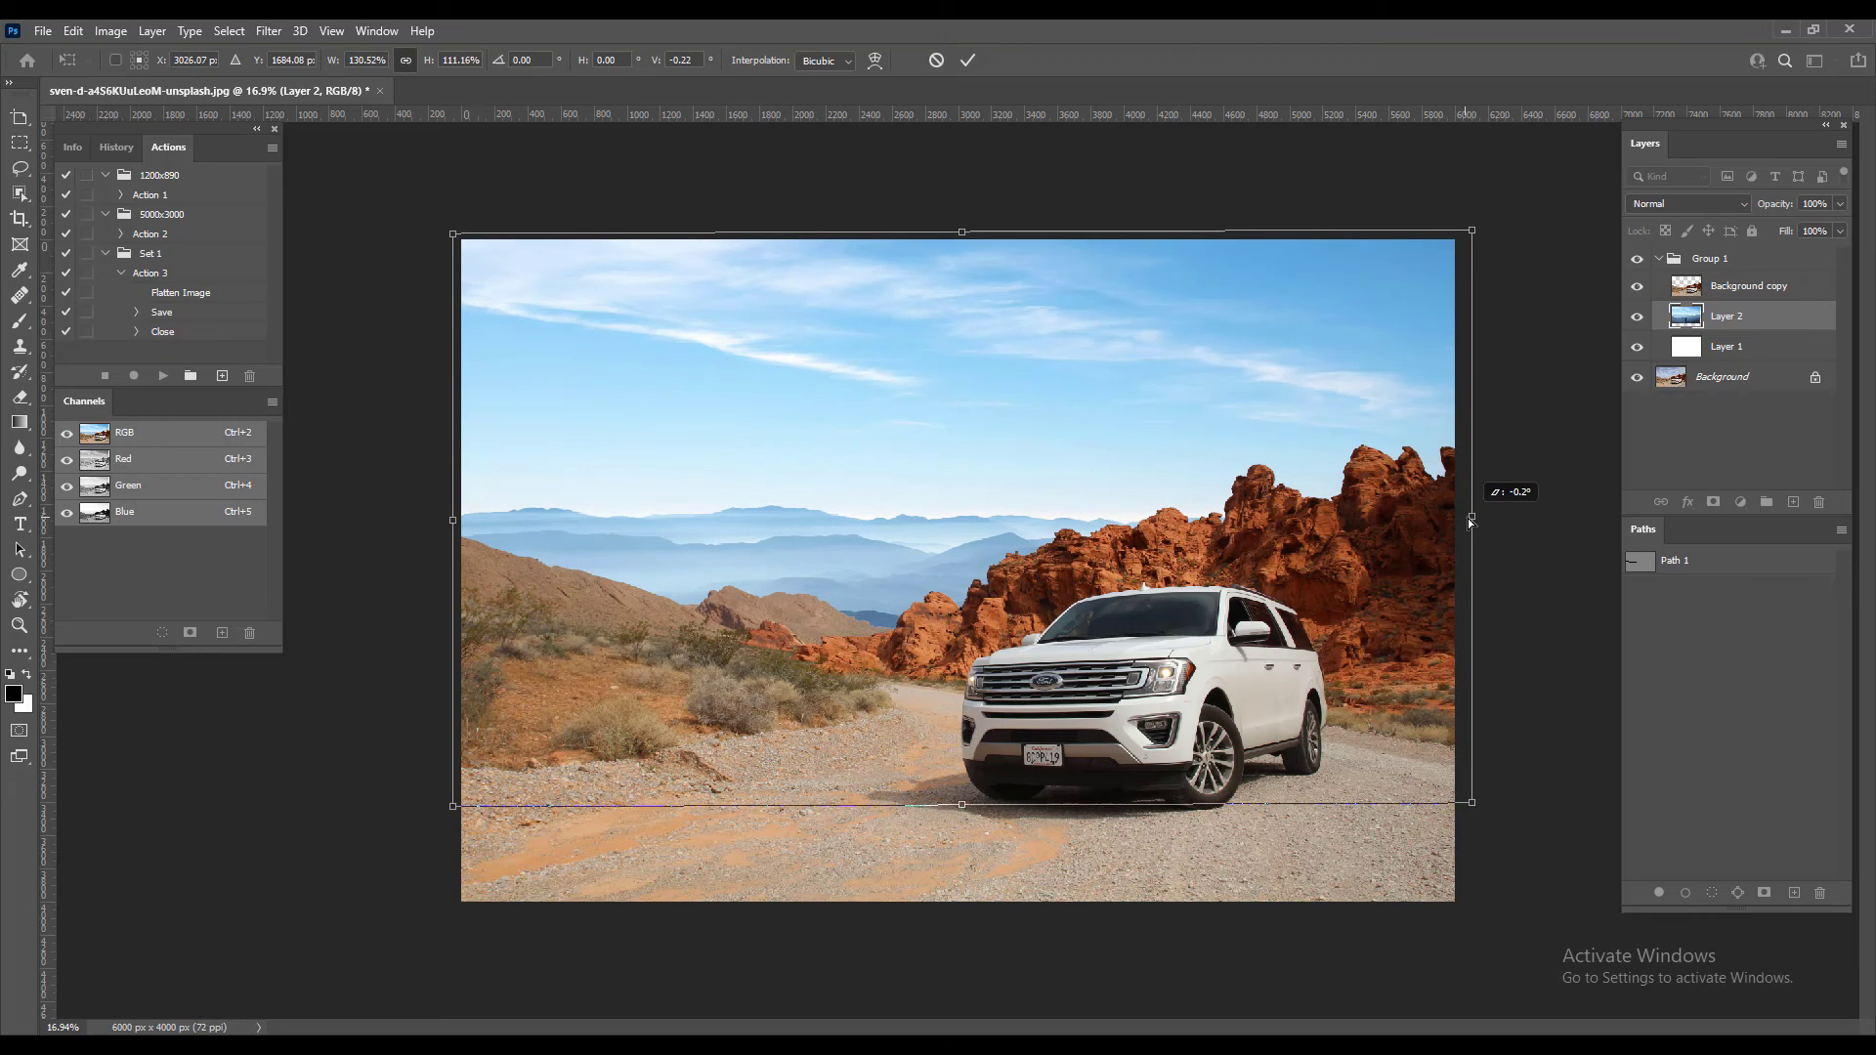
key("Return")
key("l")
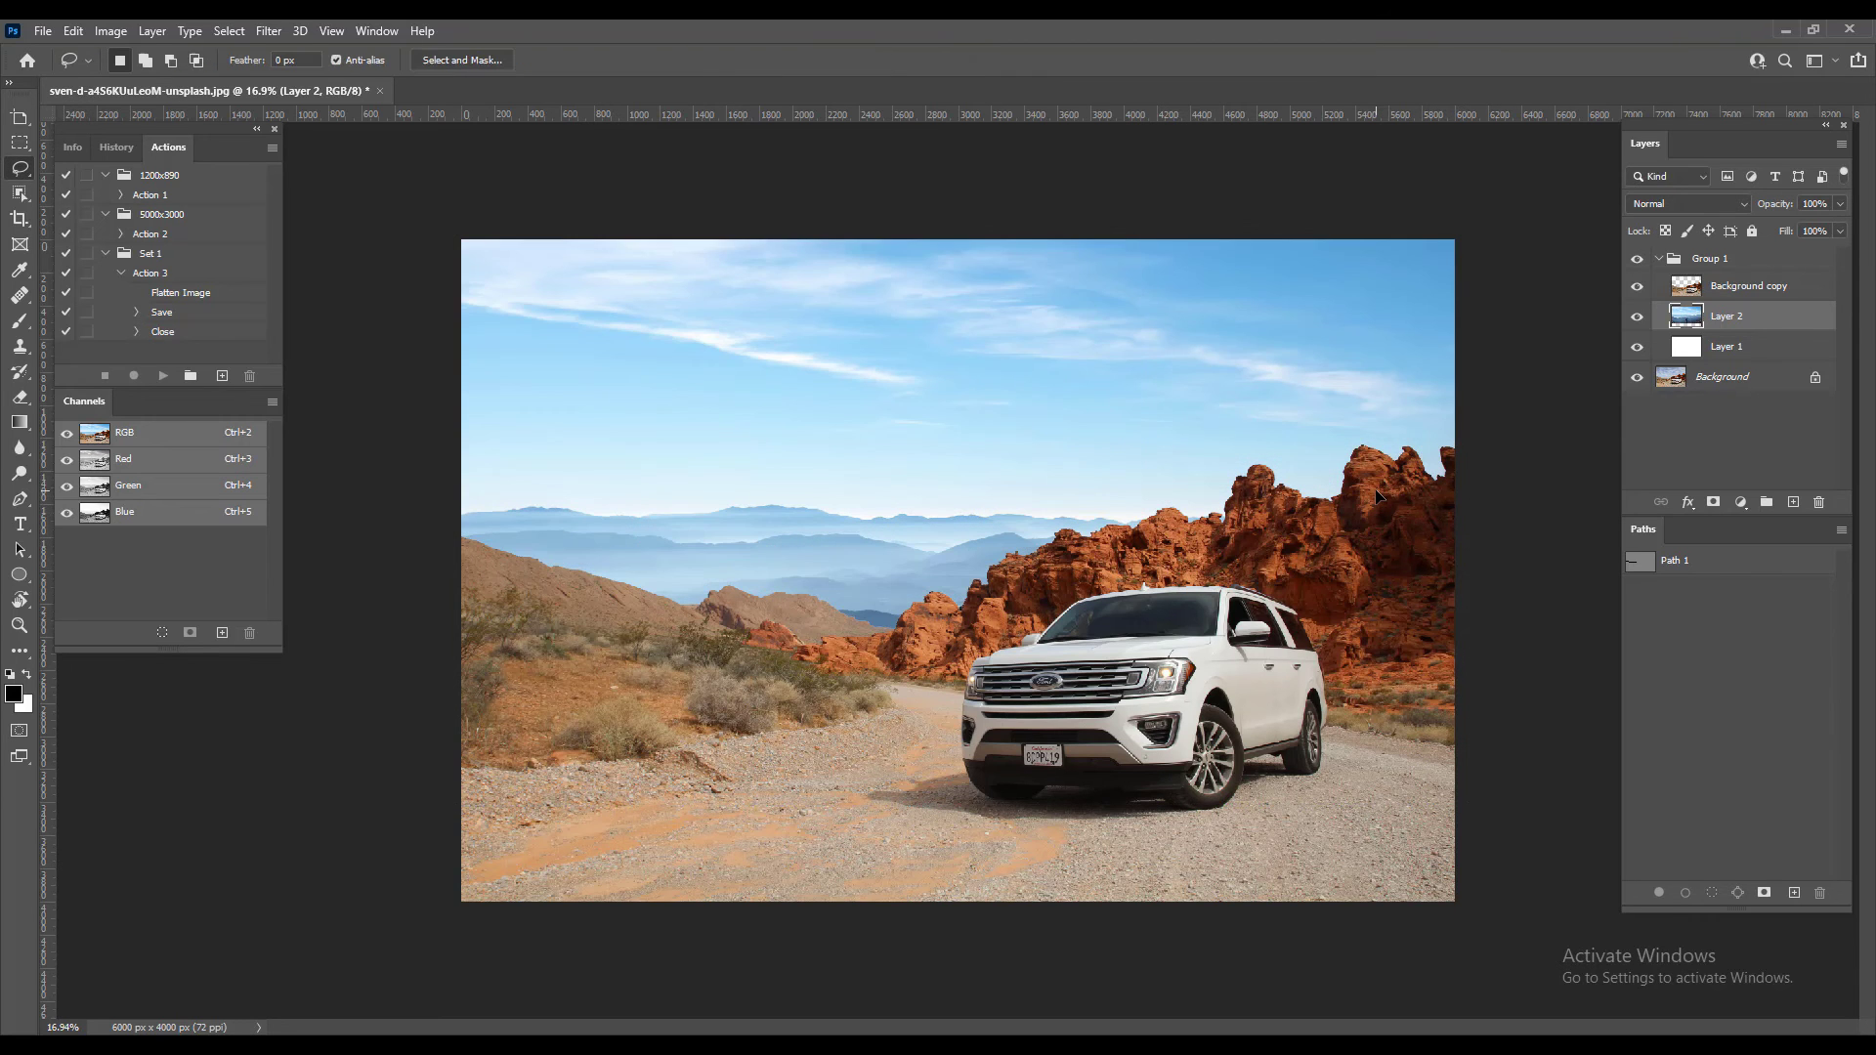
scroll(1222, 478, "down", 5)
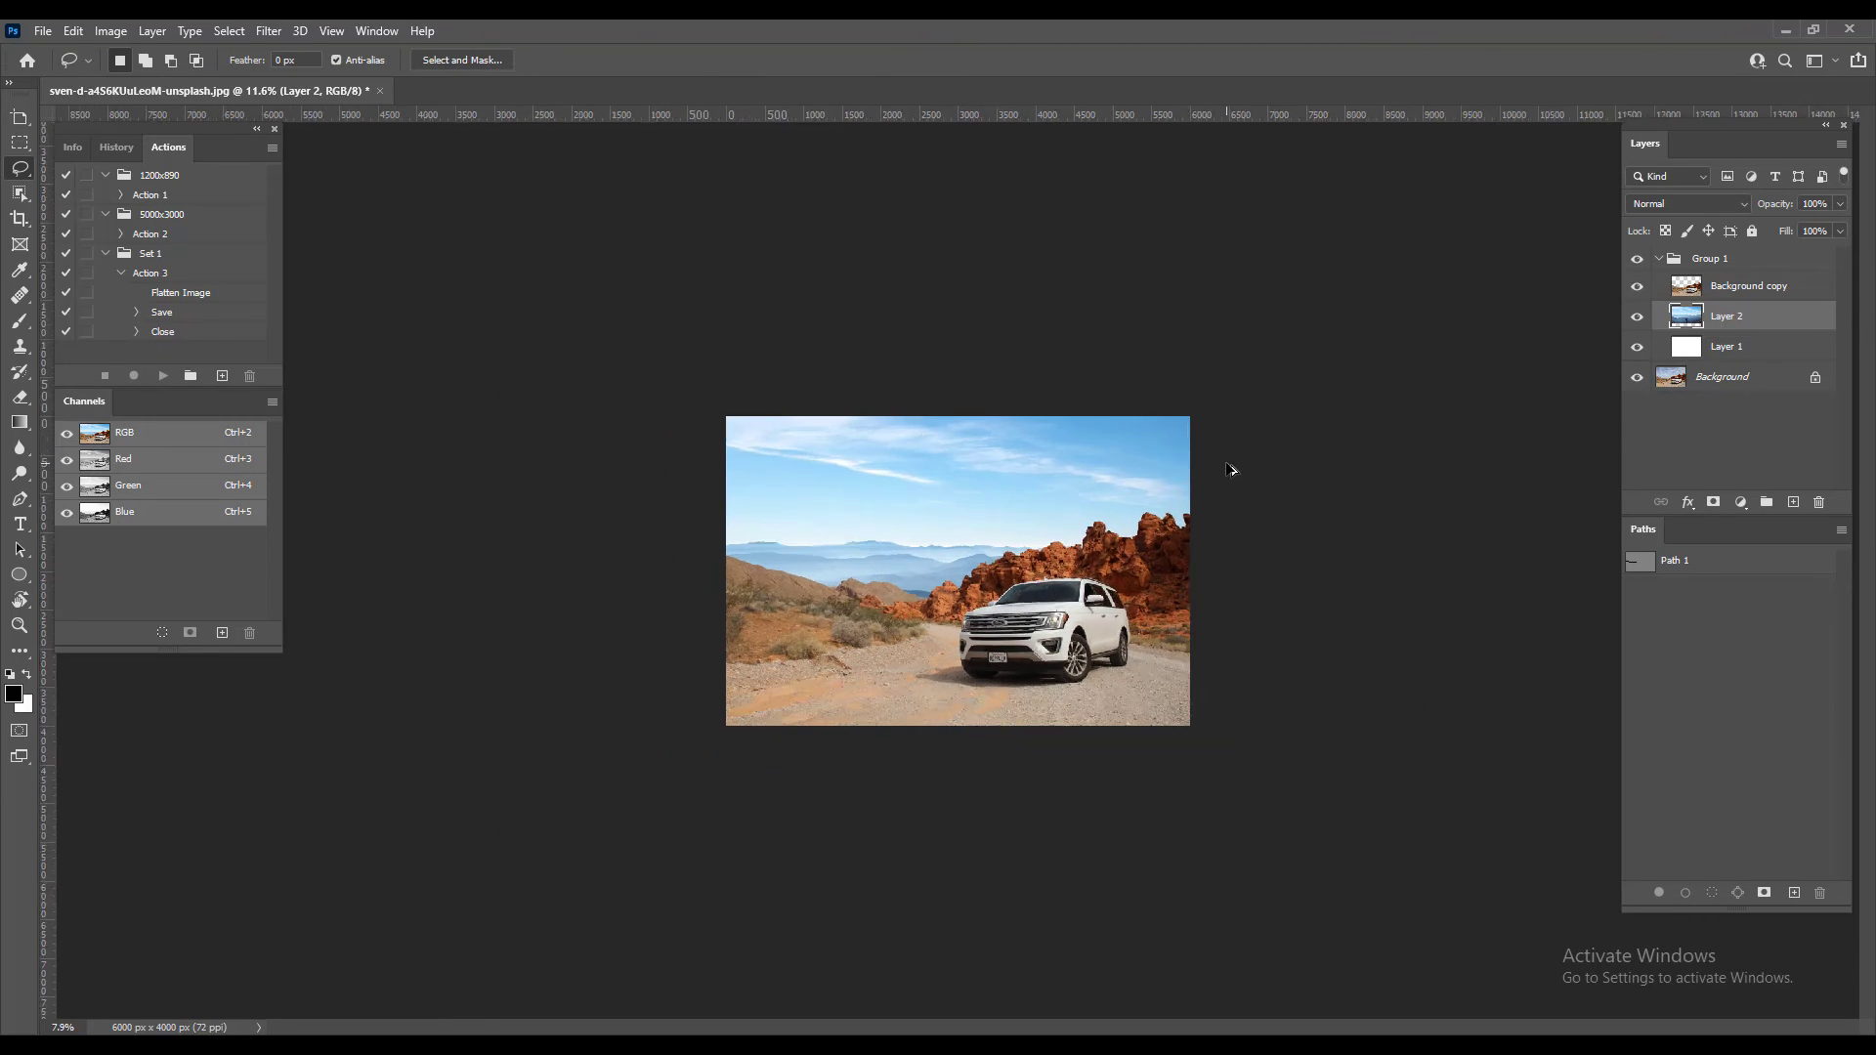
scroll(1090, 485, "up", 2)
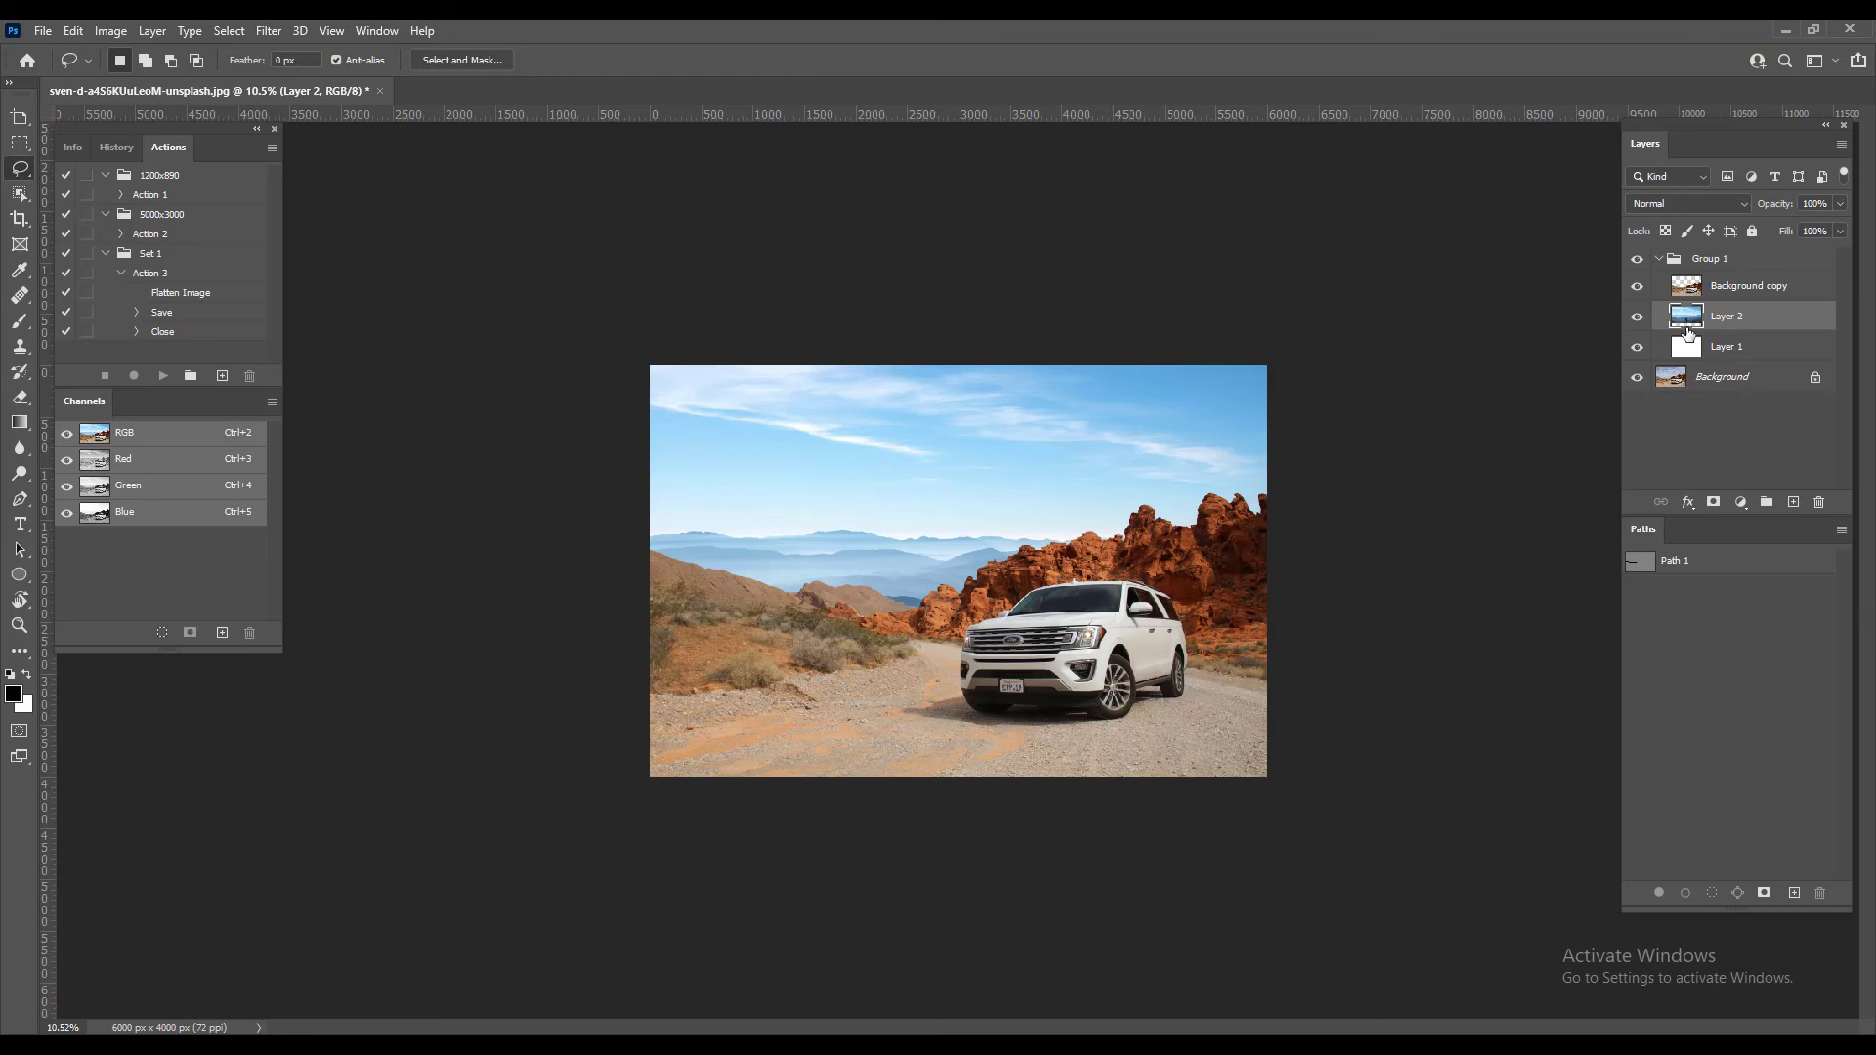
left_click(1637, 260)
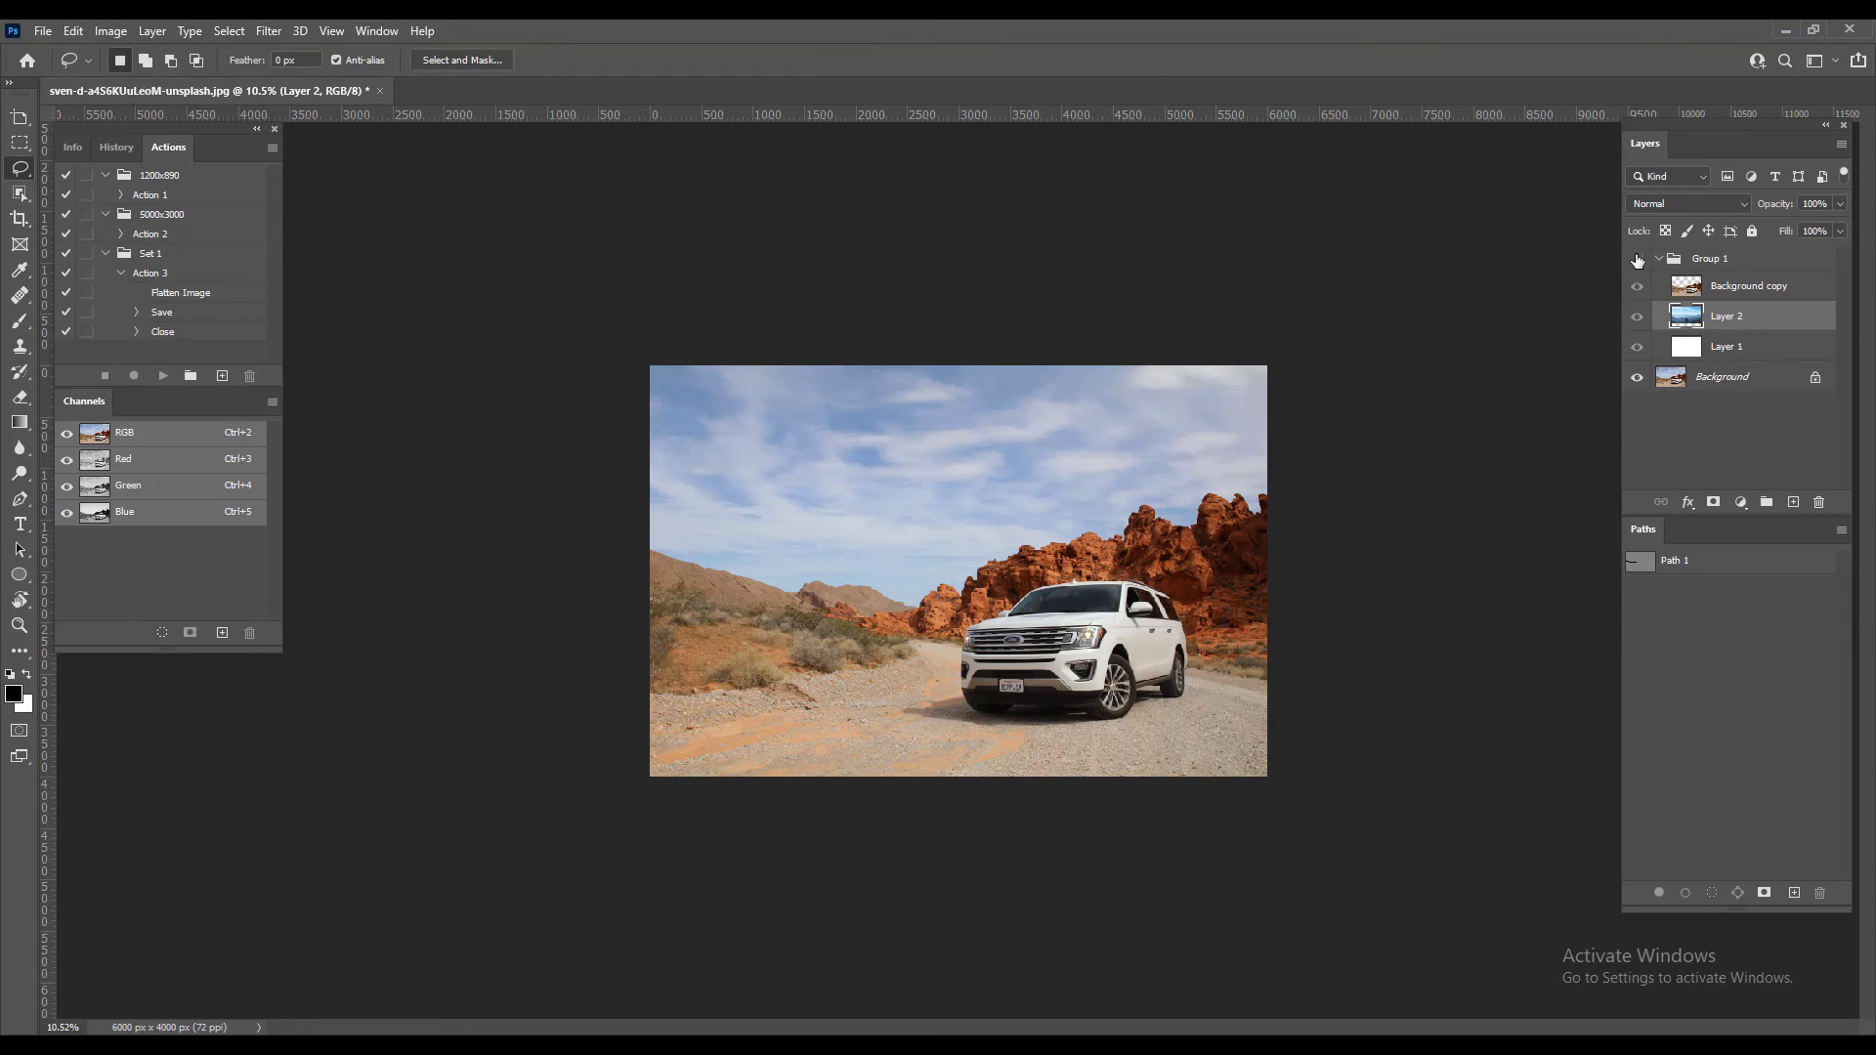
left_click(1638, 260)
left_click(1637, 260)
left_click(1638, 260)
scroll(993, 430, "down", 2)
scroll(972, 557, "up", 3)
scroll(975, 547, "up", 2)
scroll(1012, 530, "down", 2)
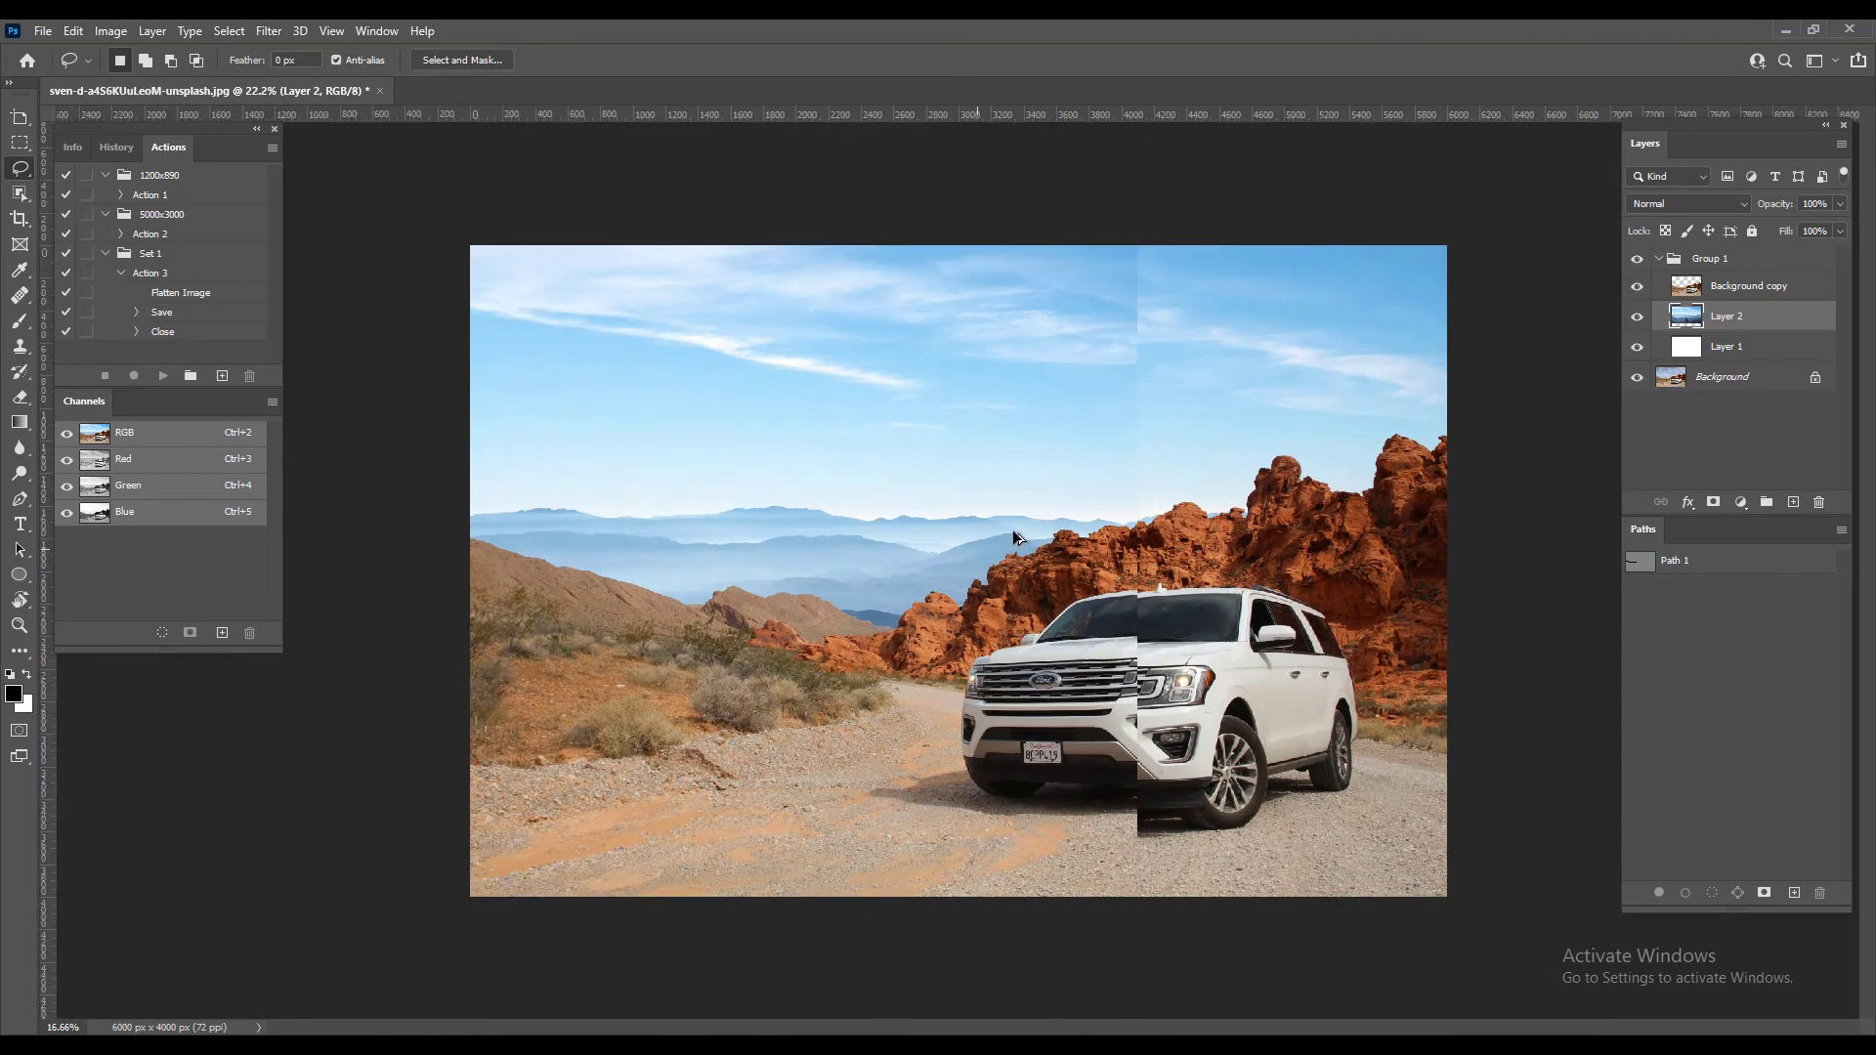
scroll(1012, 530, "down", 1)
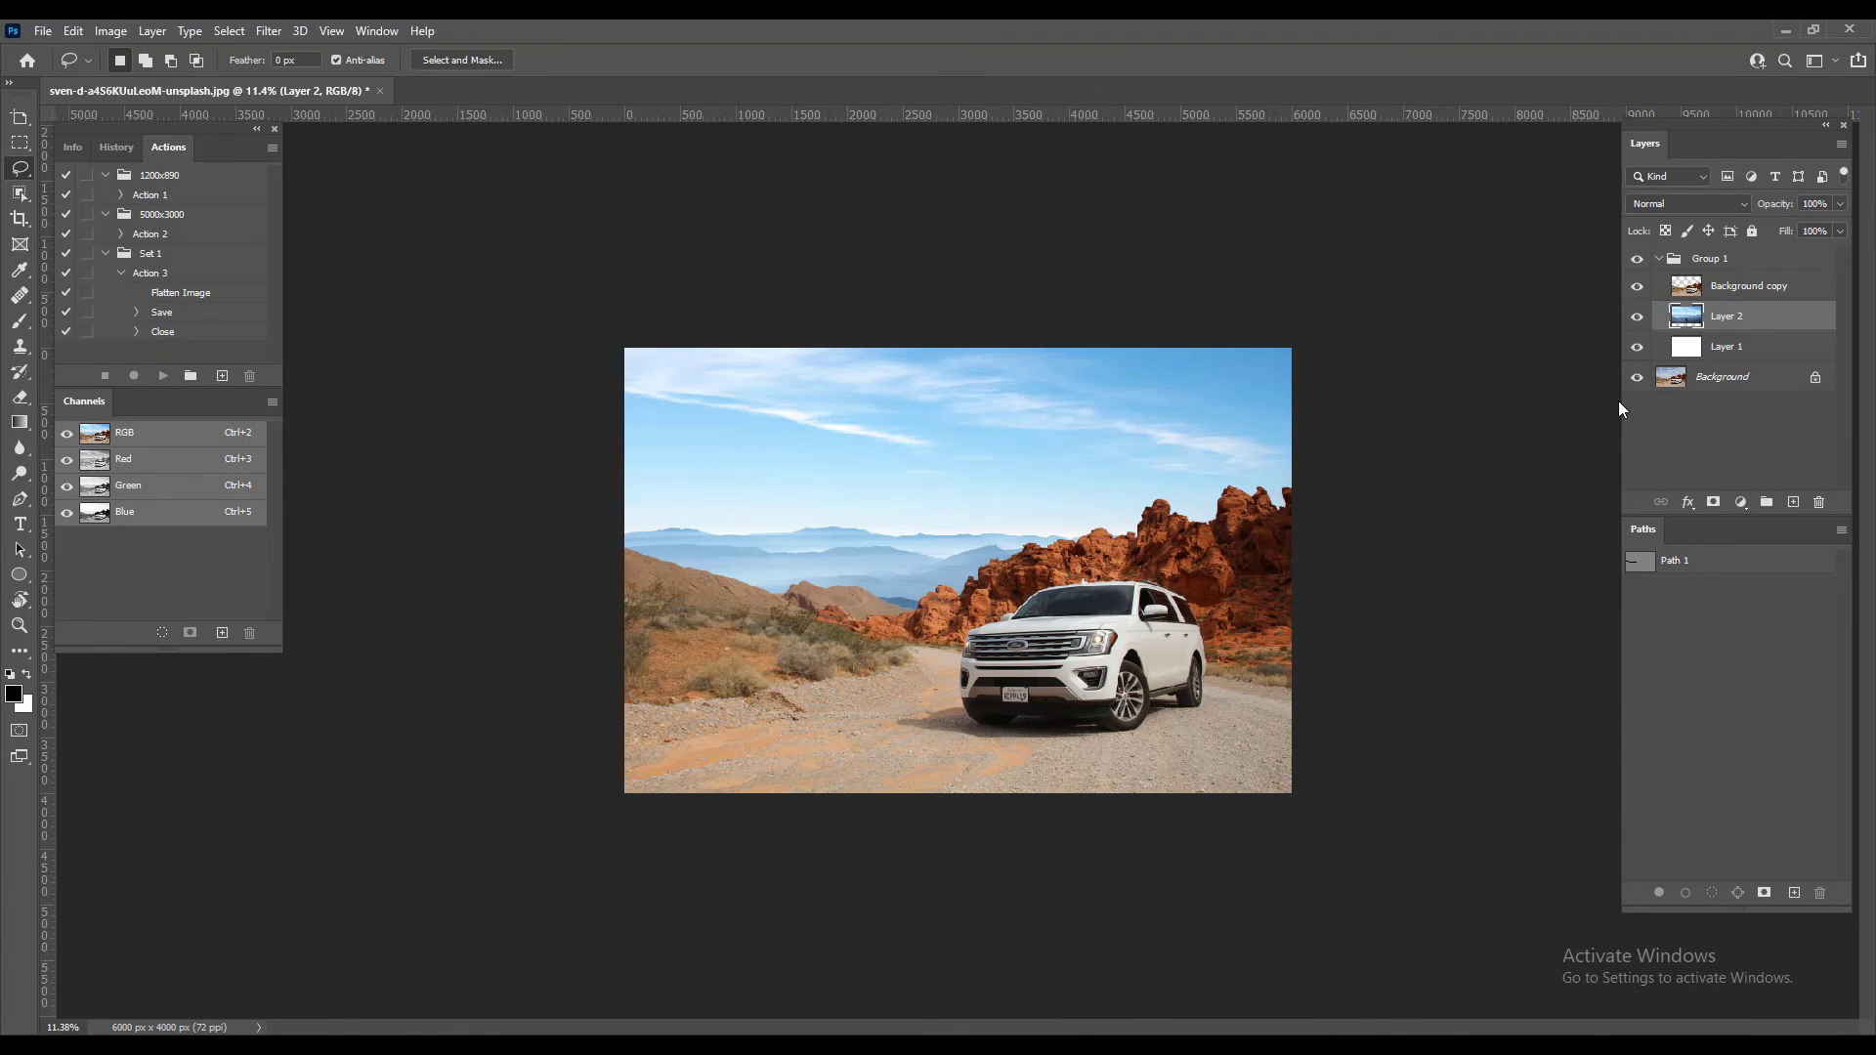
left_click(1636, 259)
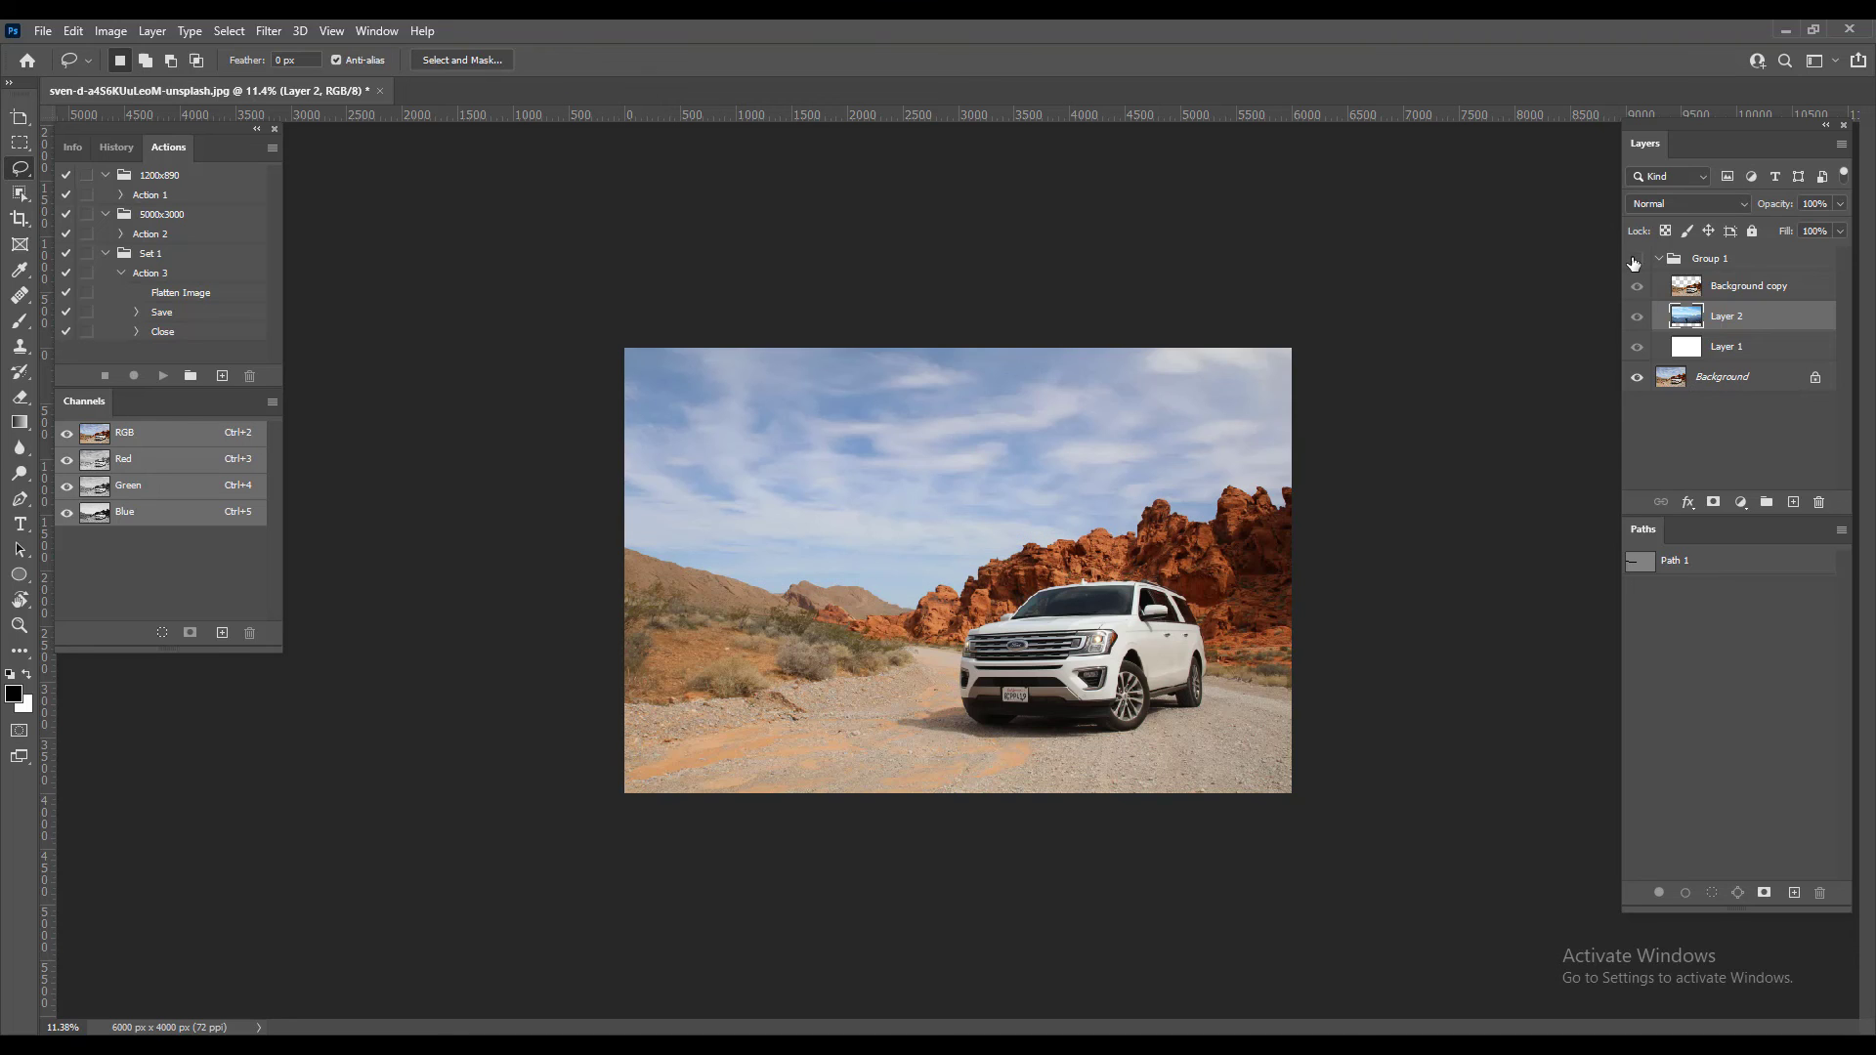
left_click(1635, 260)
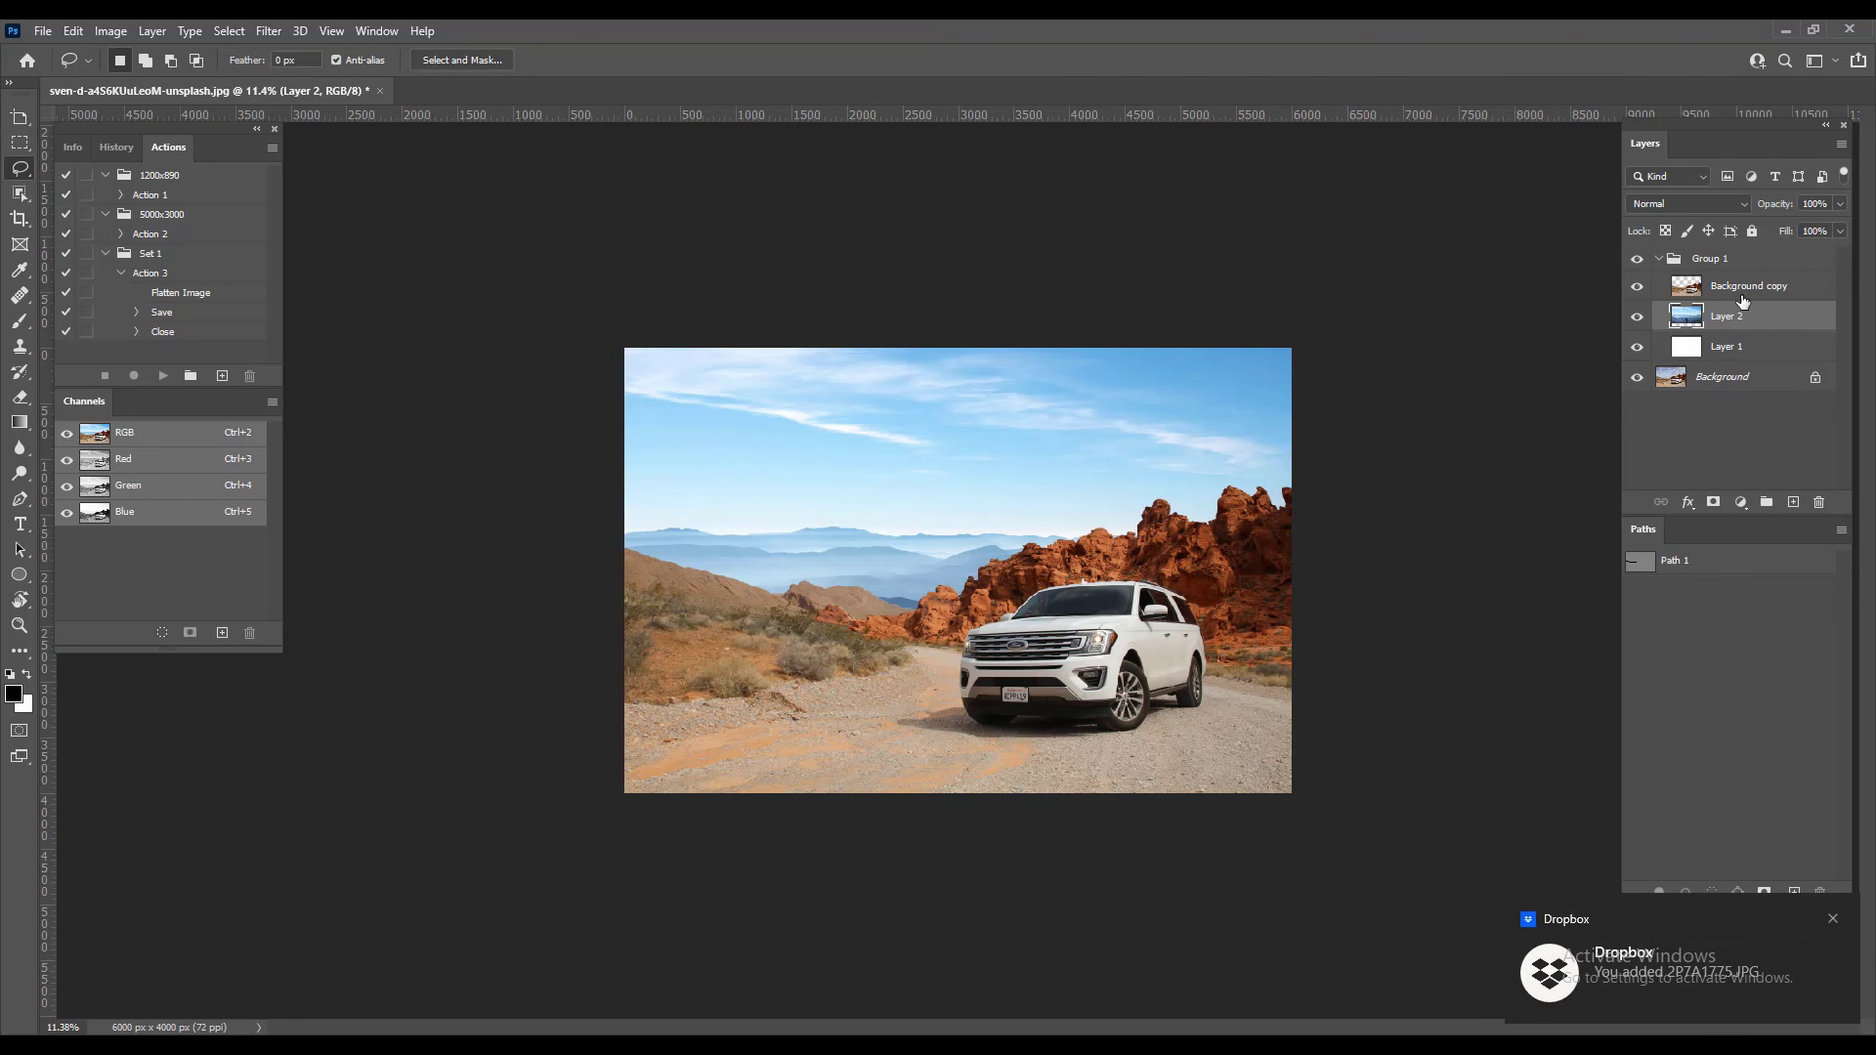
Flatten all layers into a single Background layer
left_click(1841, 146)
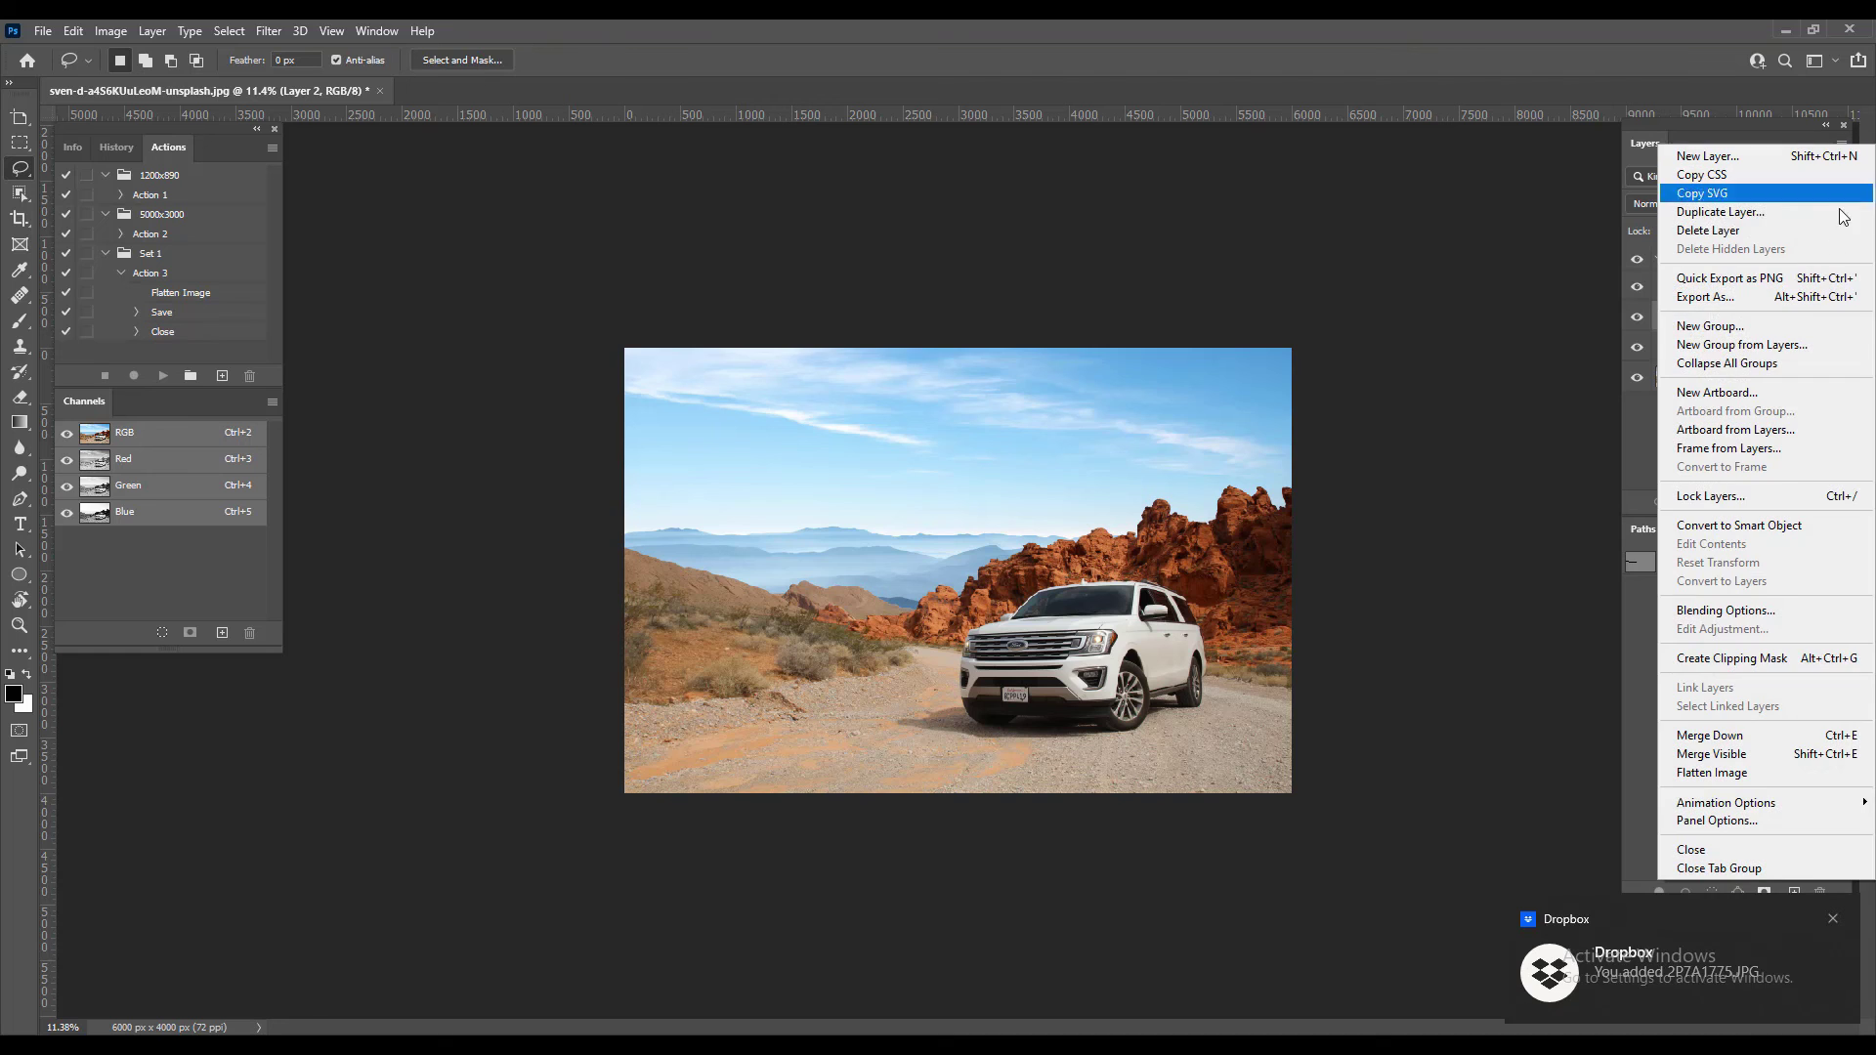
left_click(1708, 773)
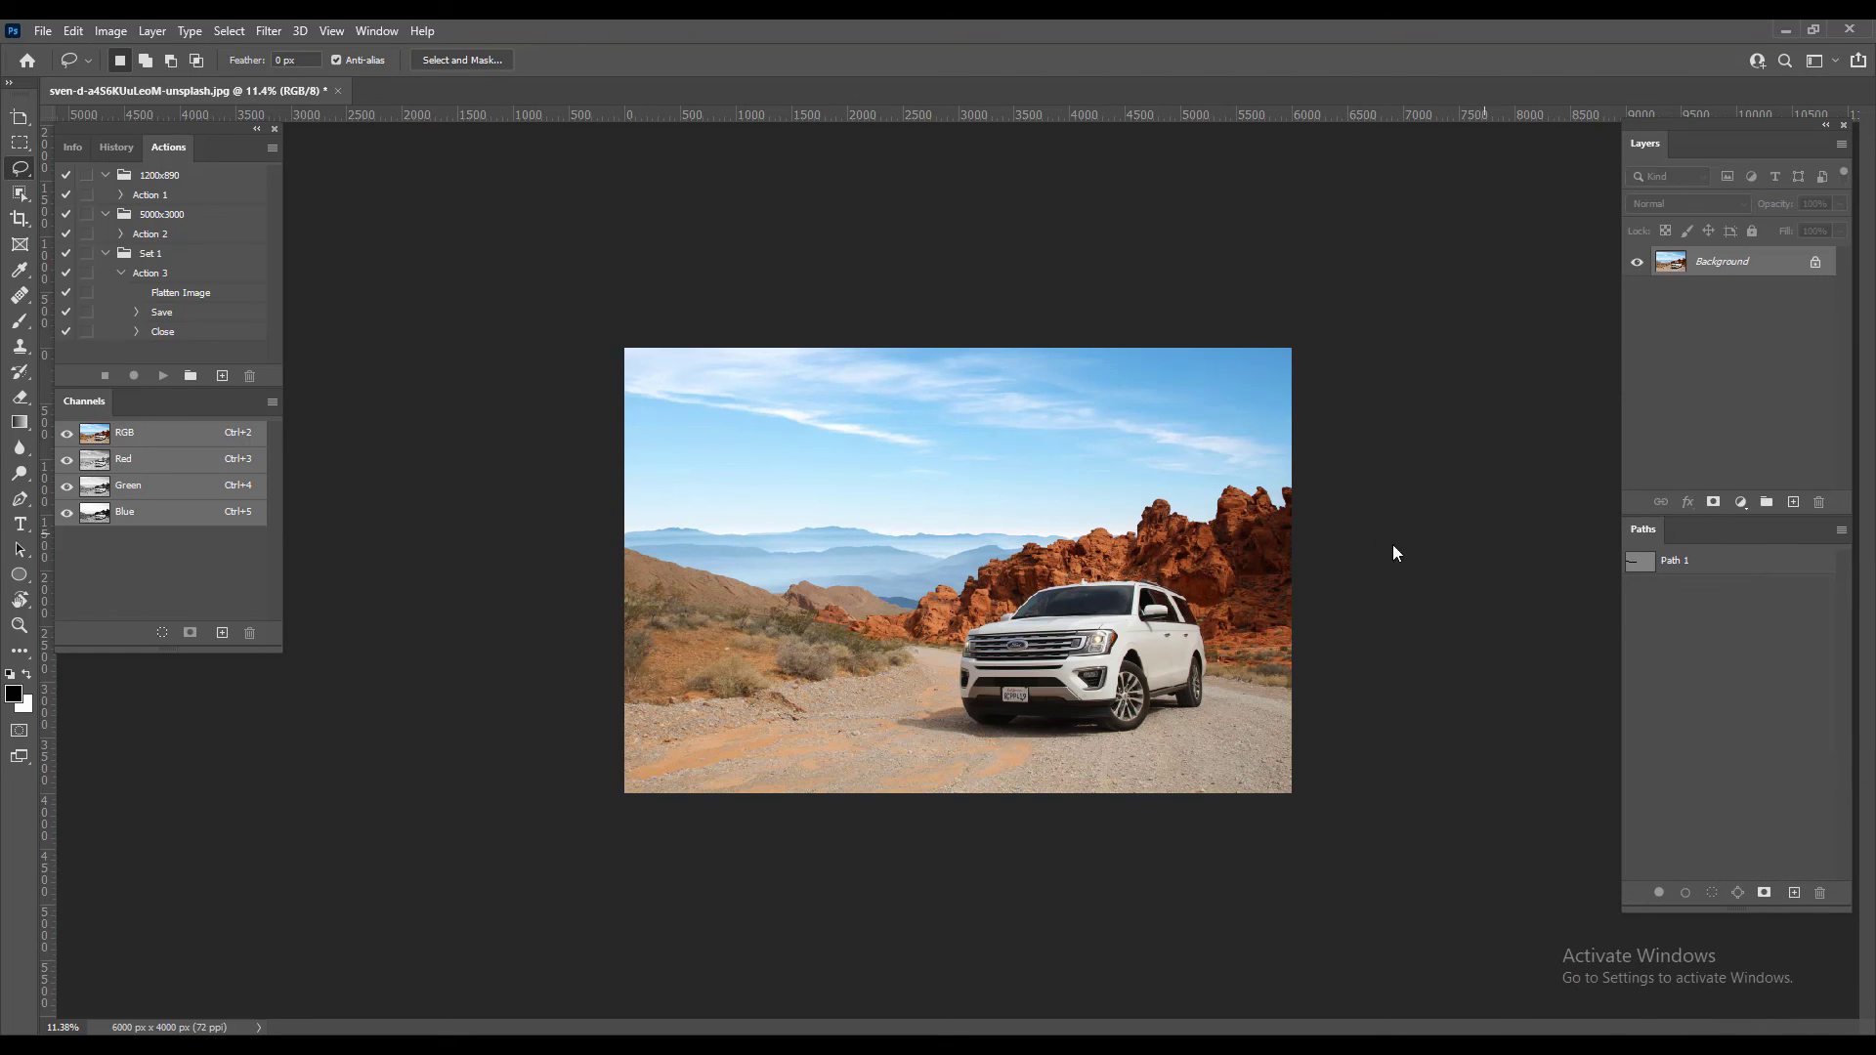
key("ctrl+shift+s")
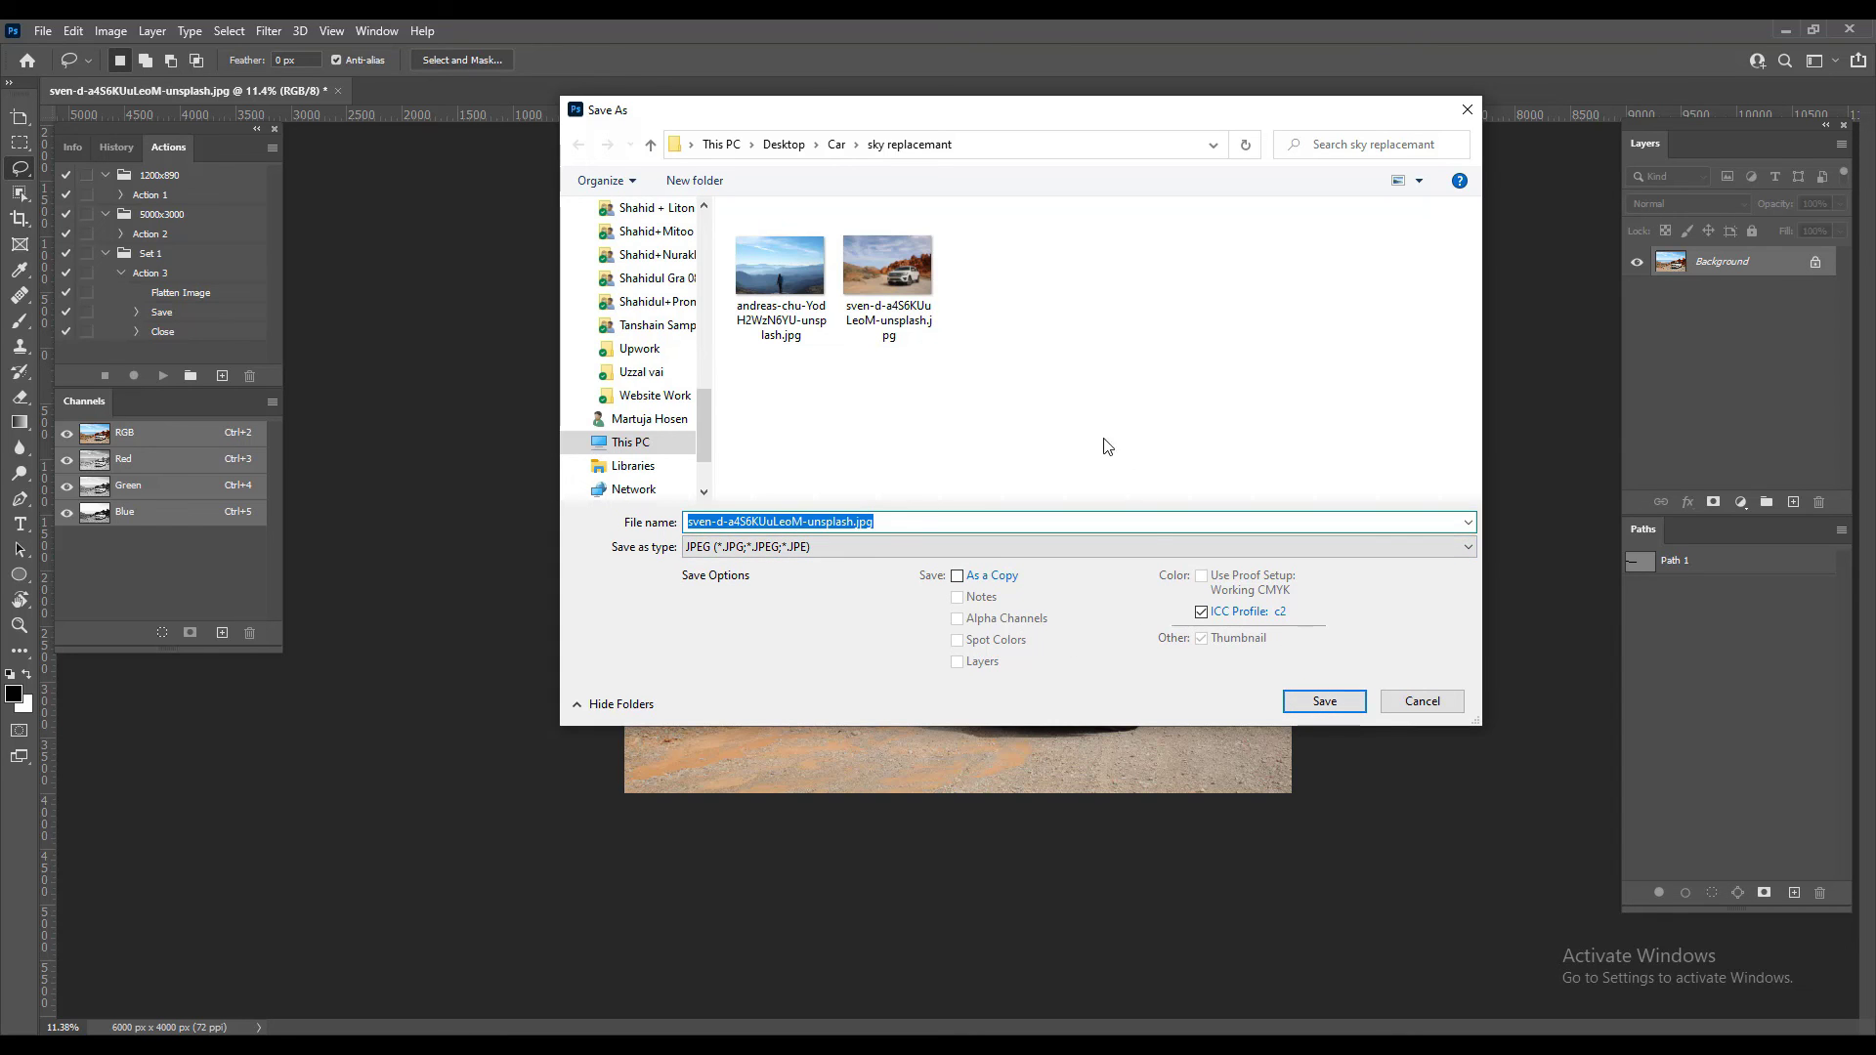
Save the image as a Quality 12 Maximum JPEG inside a new folder named 'ok'
right_click(1055, 330)
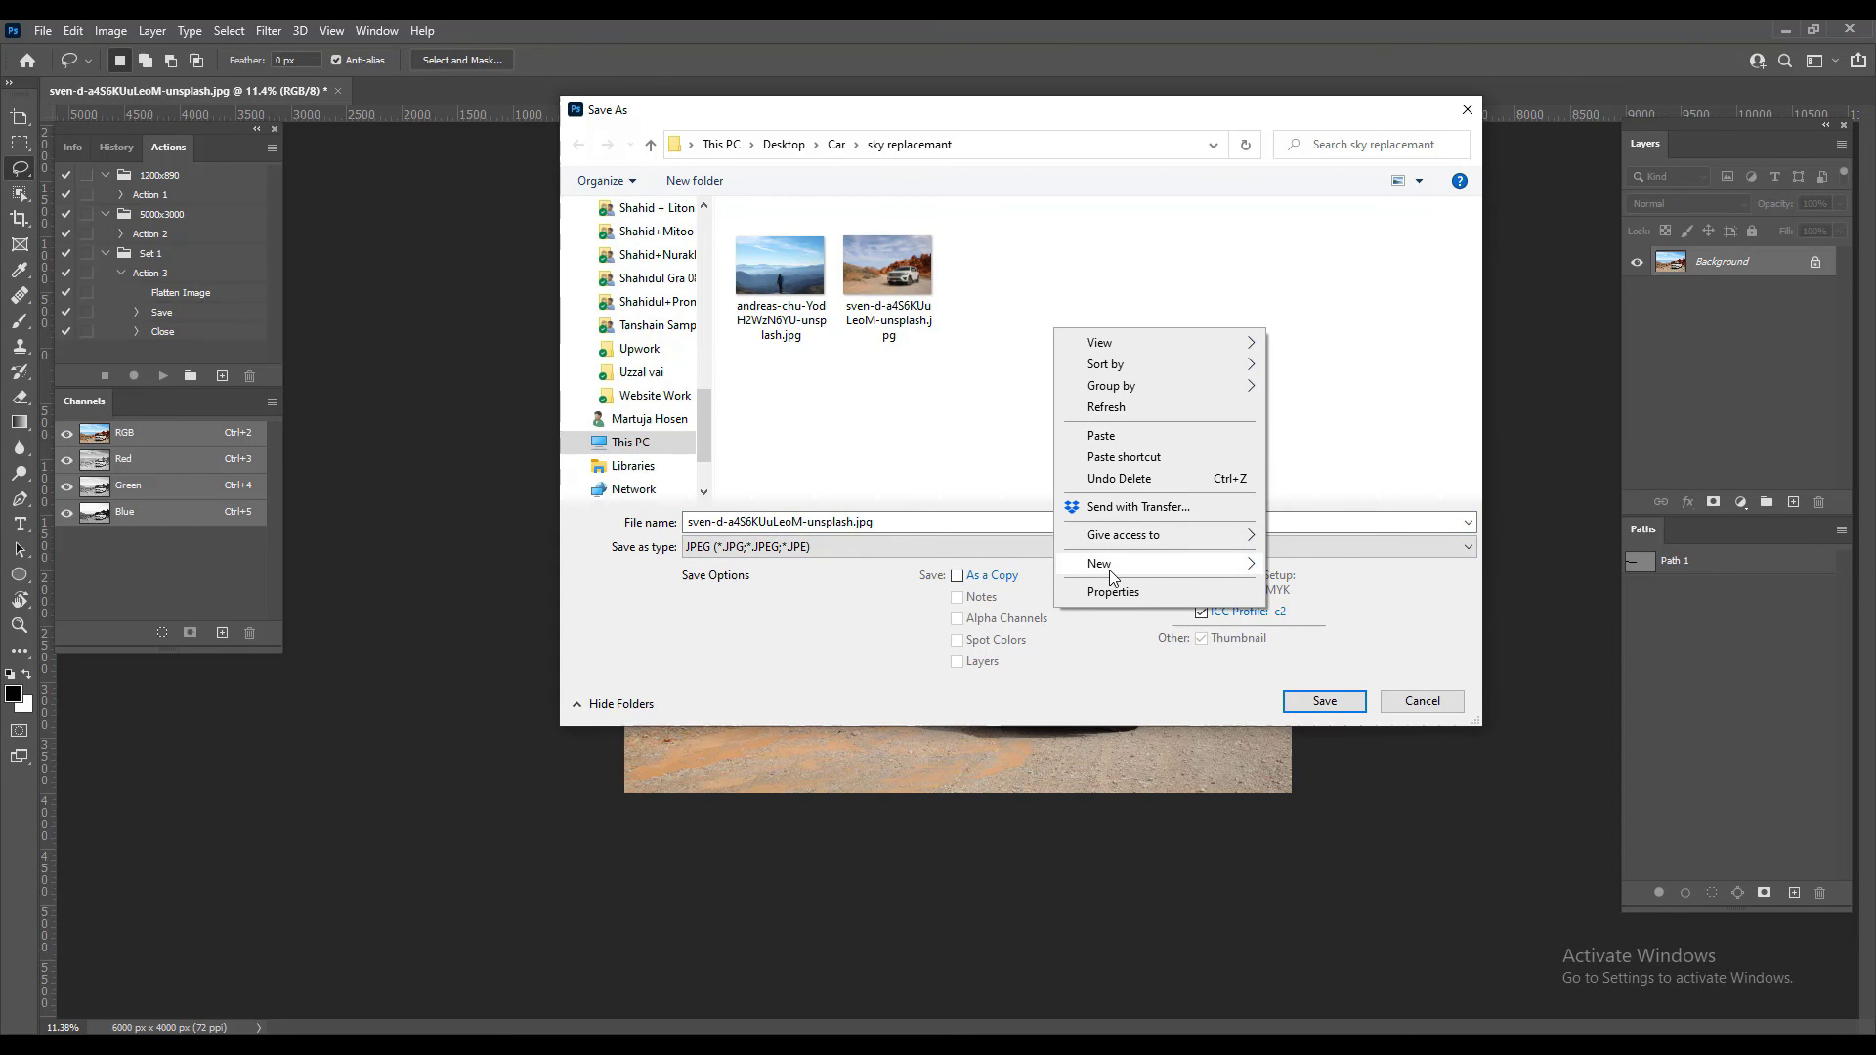
left_click(1314, 564)
type("ok")
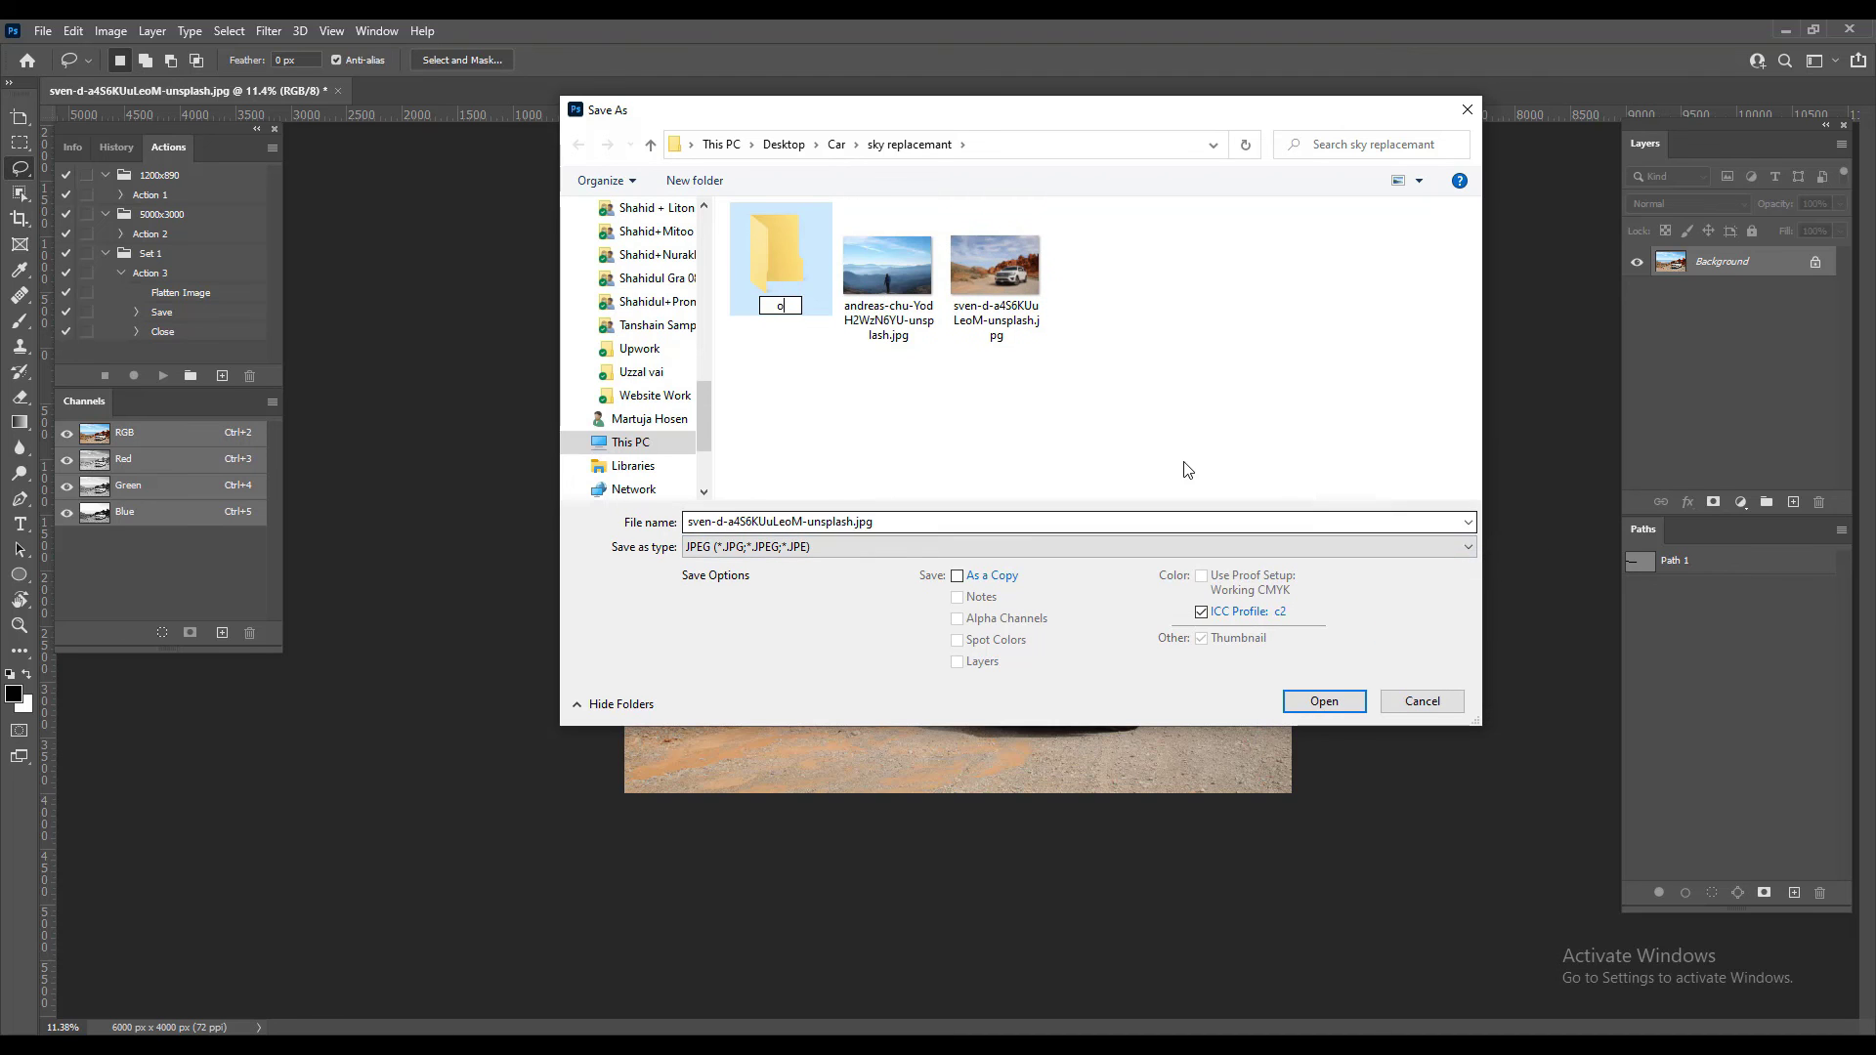
double_click(768, 262)
left_click(1334, 700)
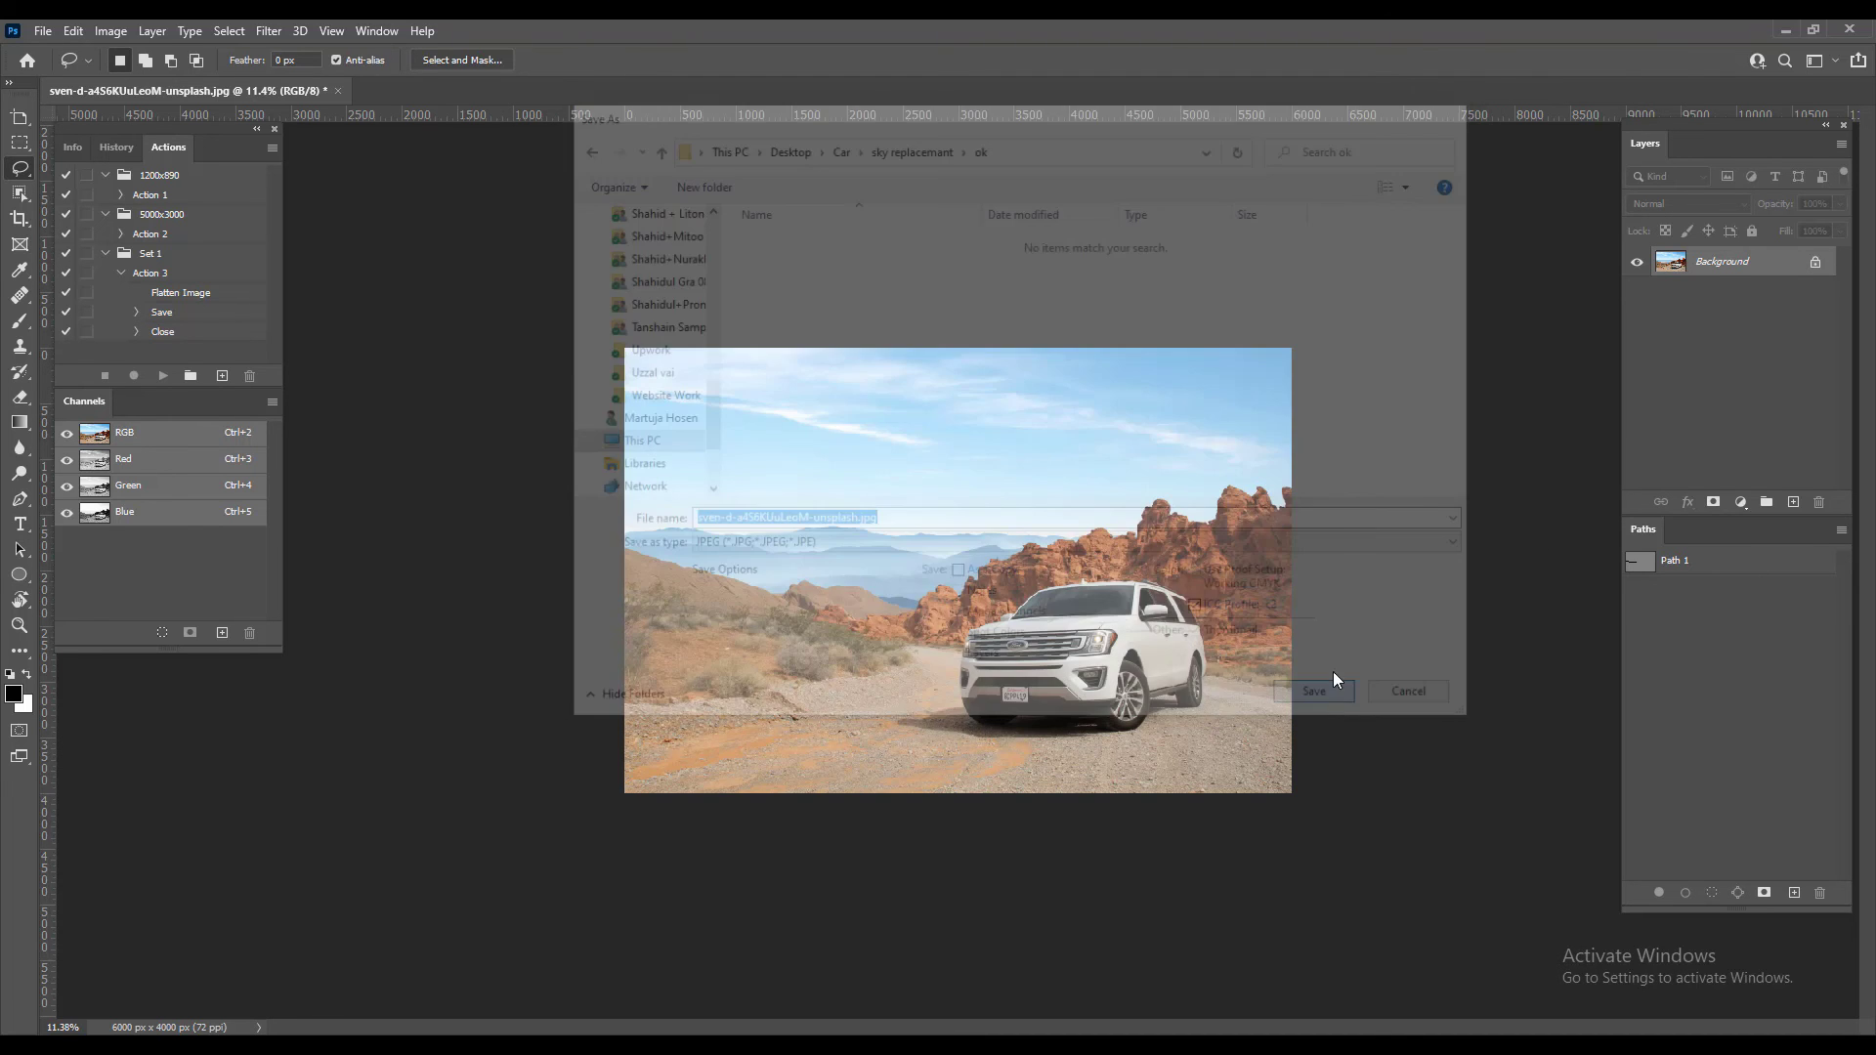
left_click(1029, 276)
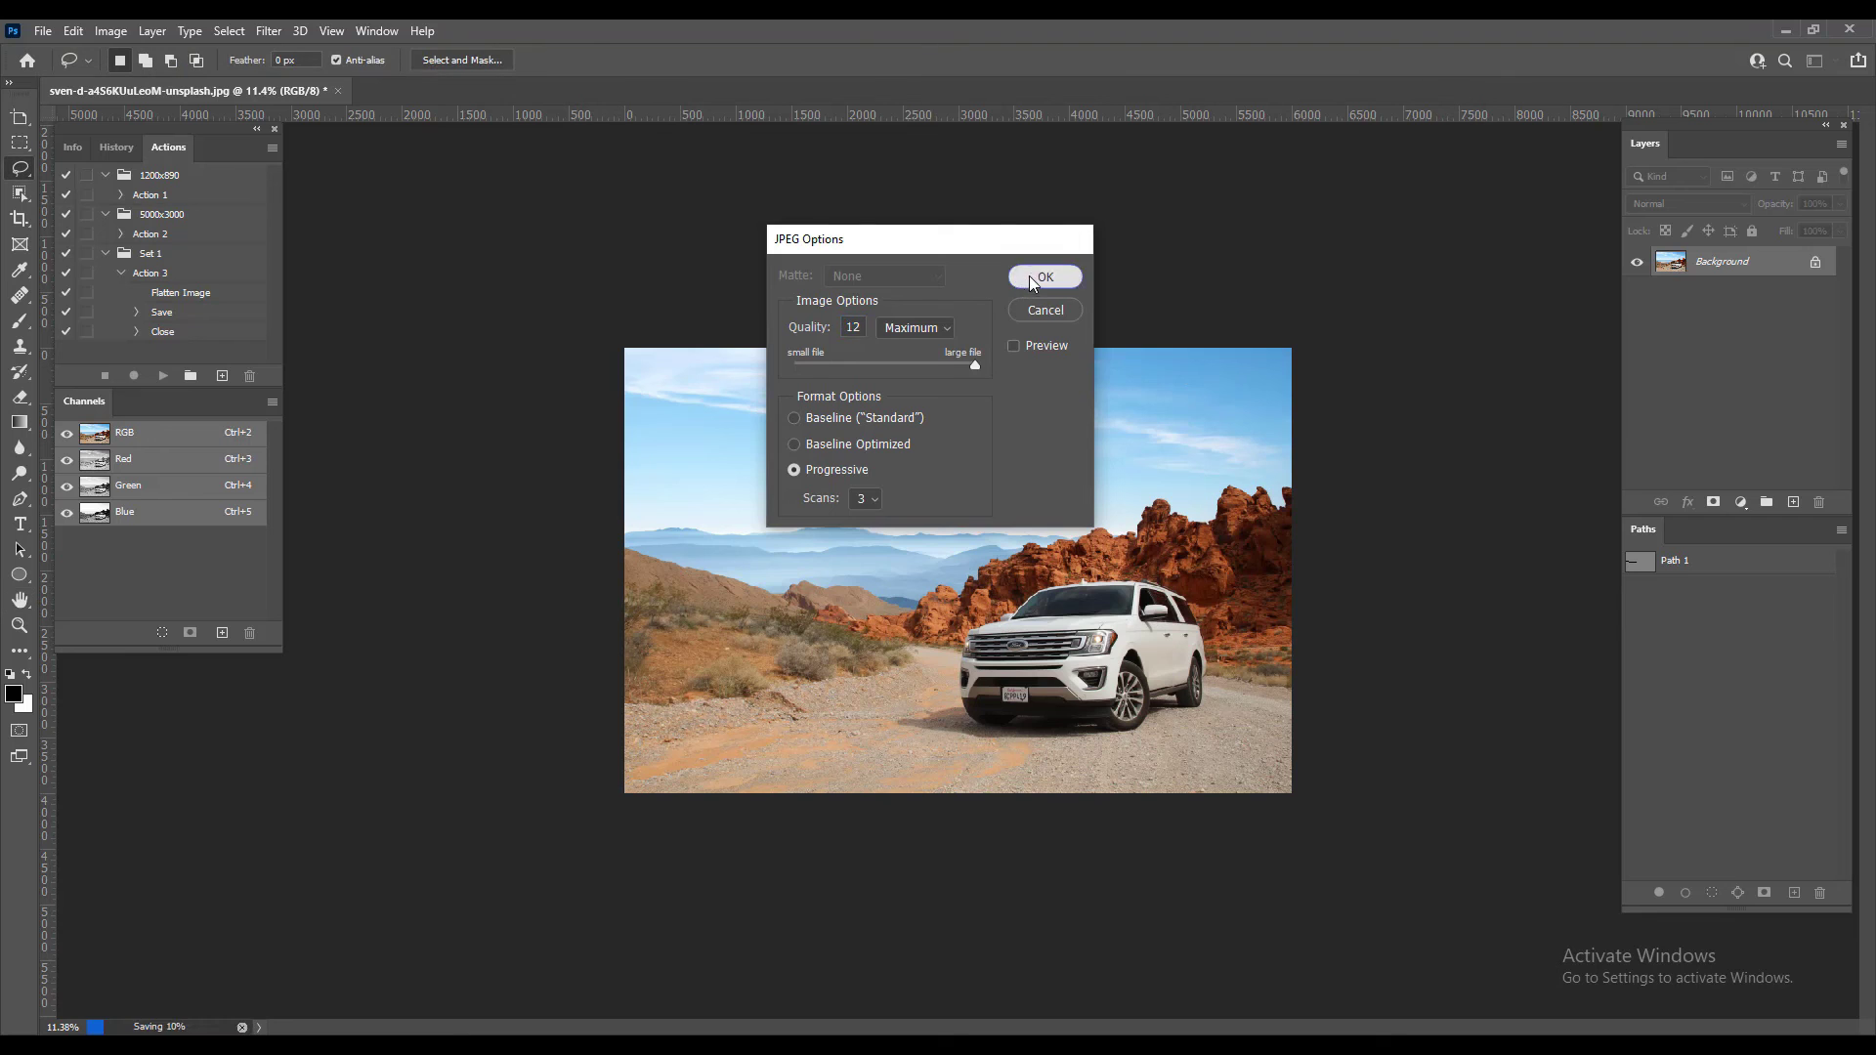